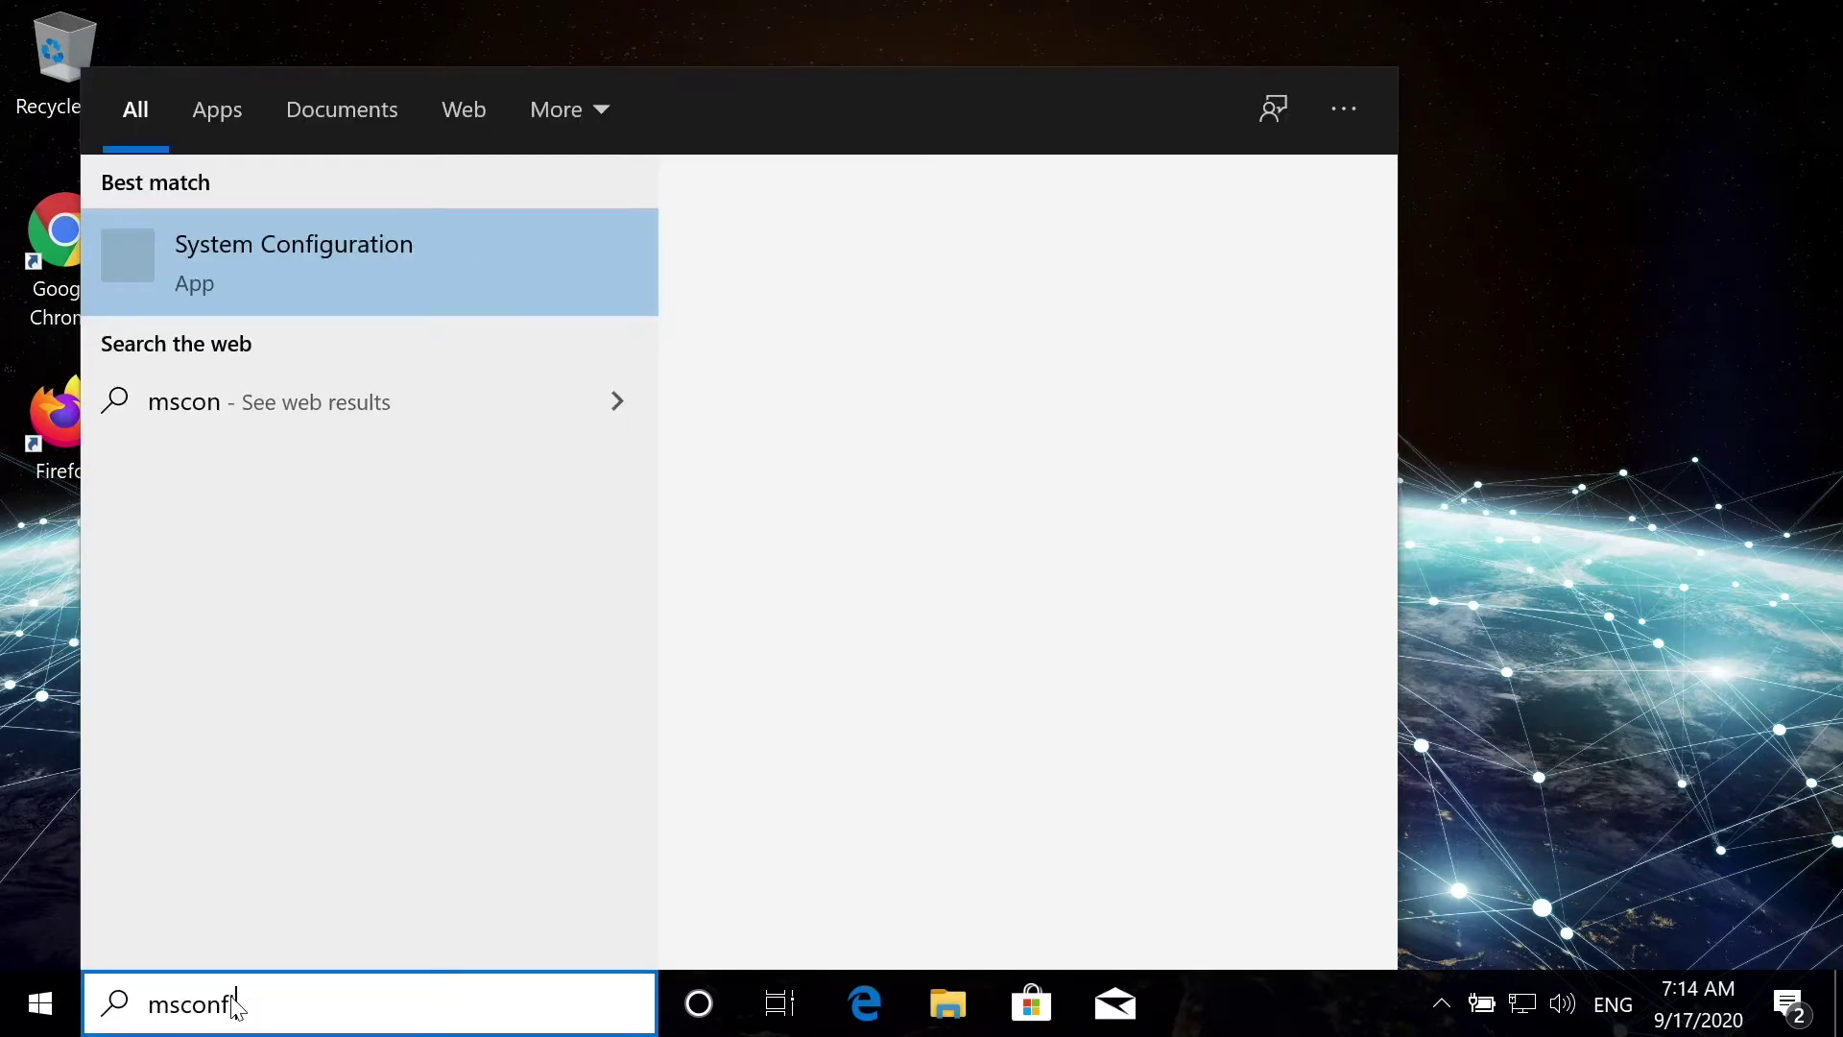
# Enable Safe boot with the Minimal option on System Configuration's Boot tab and confirm with OK
pyautogui.press('Return')
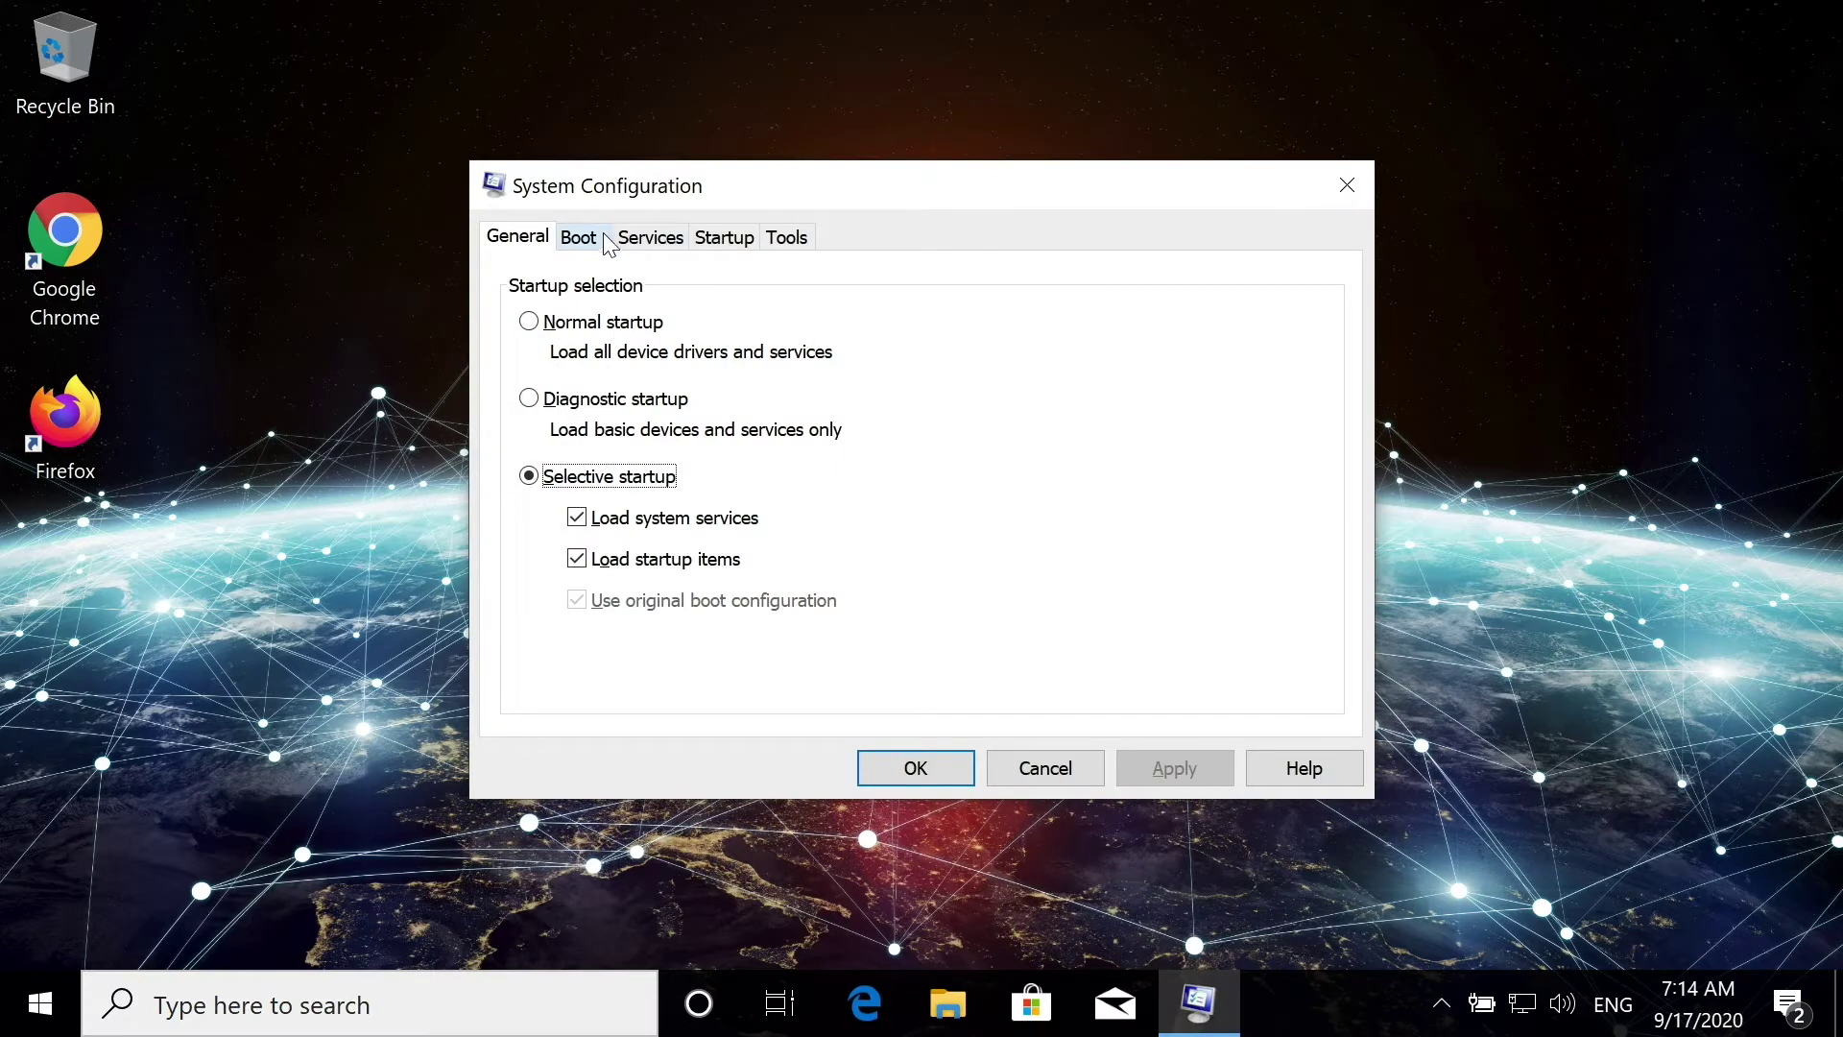
pyautogui.click(595, 240)
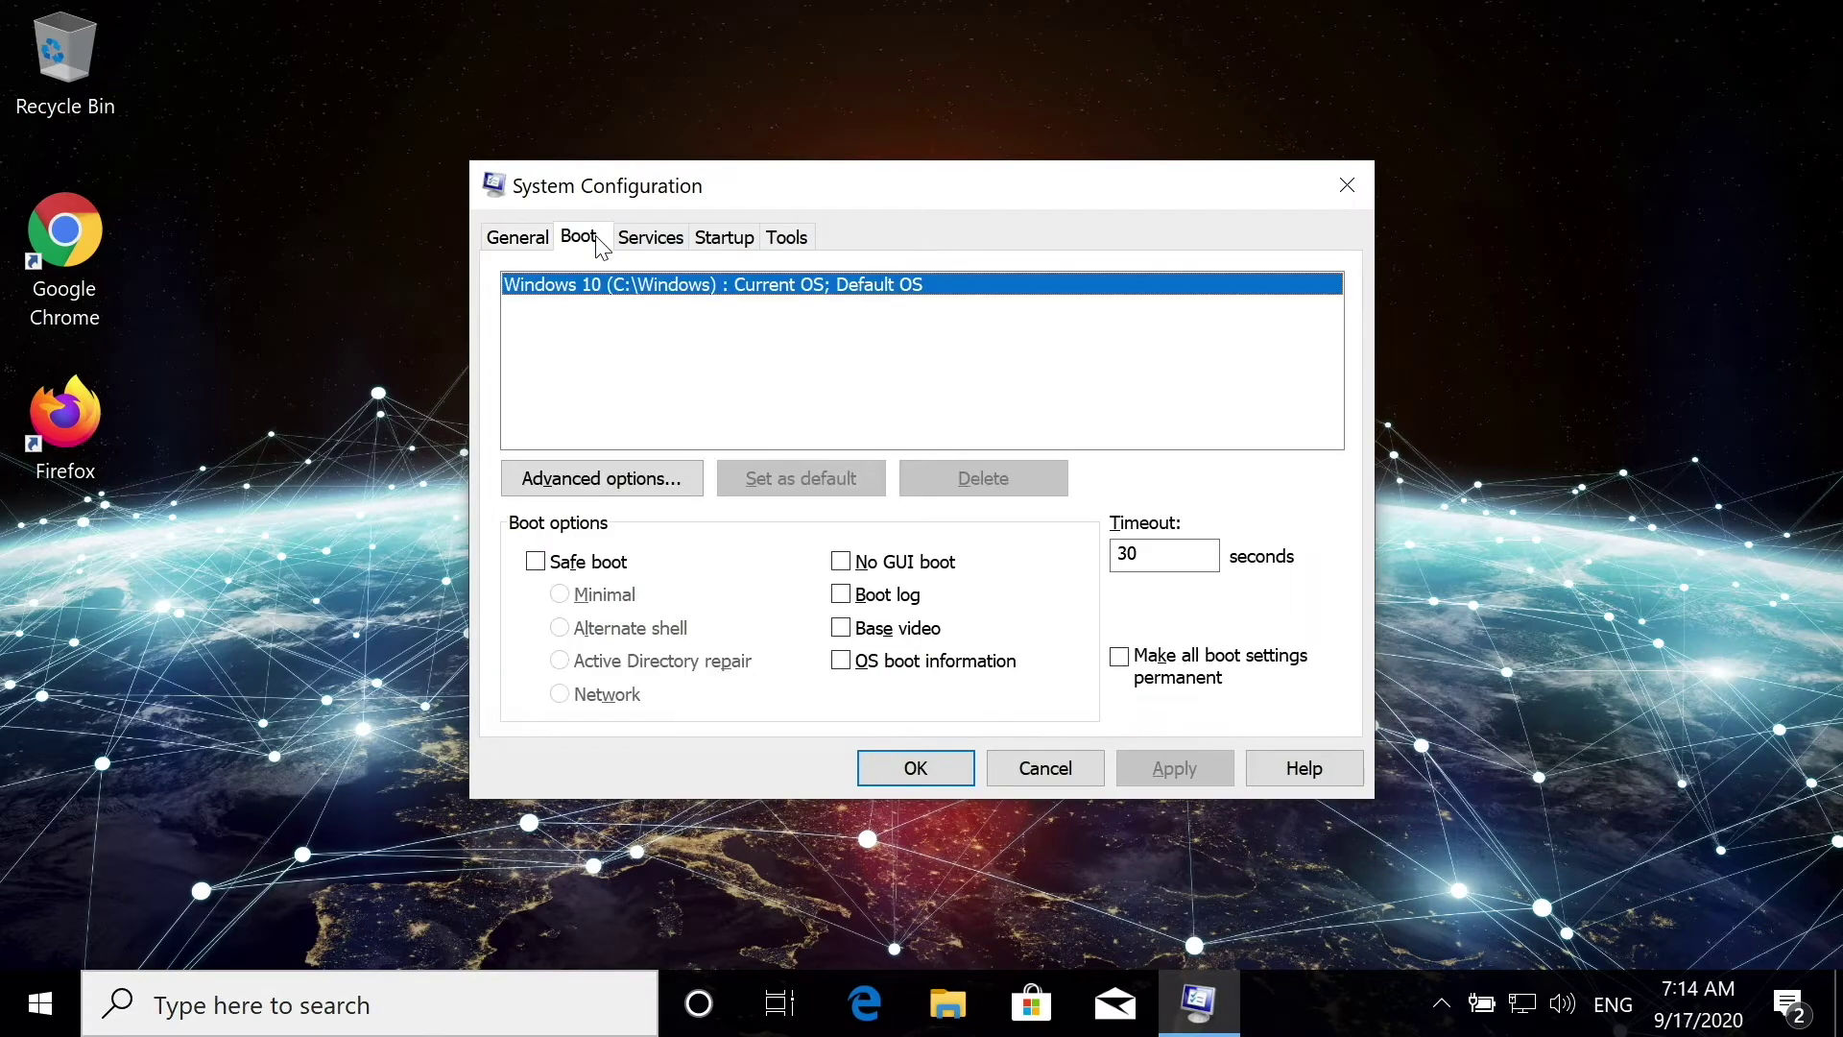
pyautogui.click(537, 563)
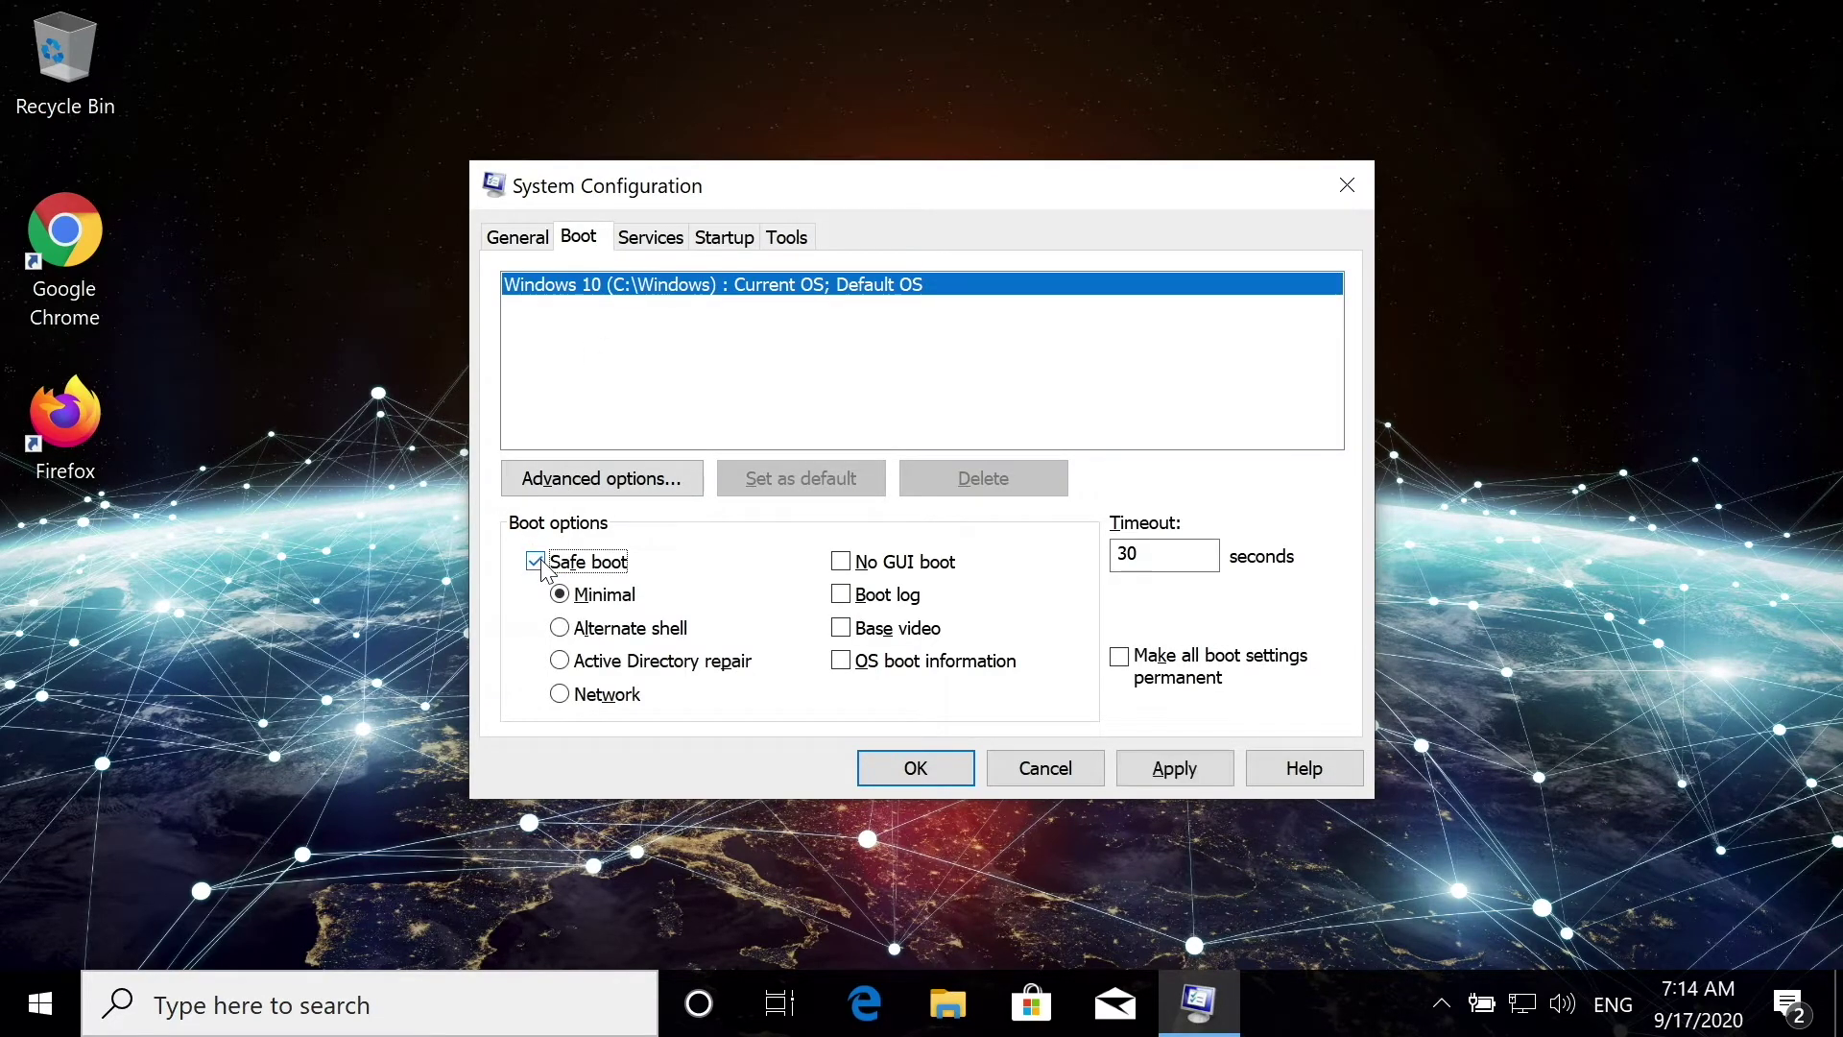
pyautogui.click(893, 770)
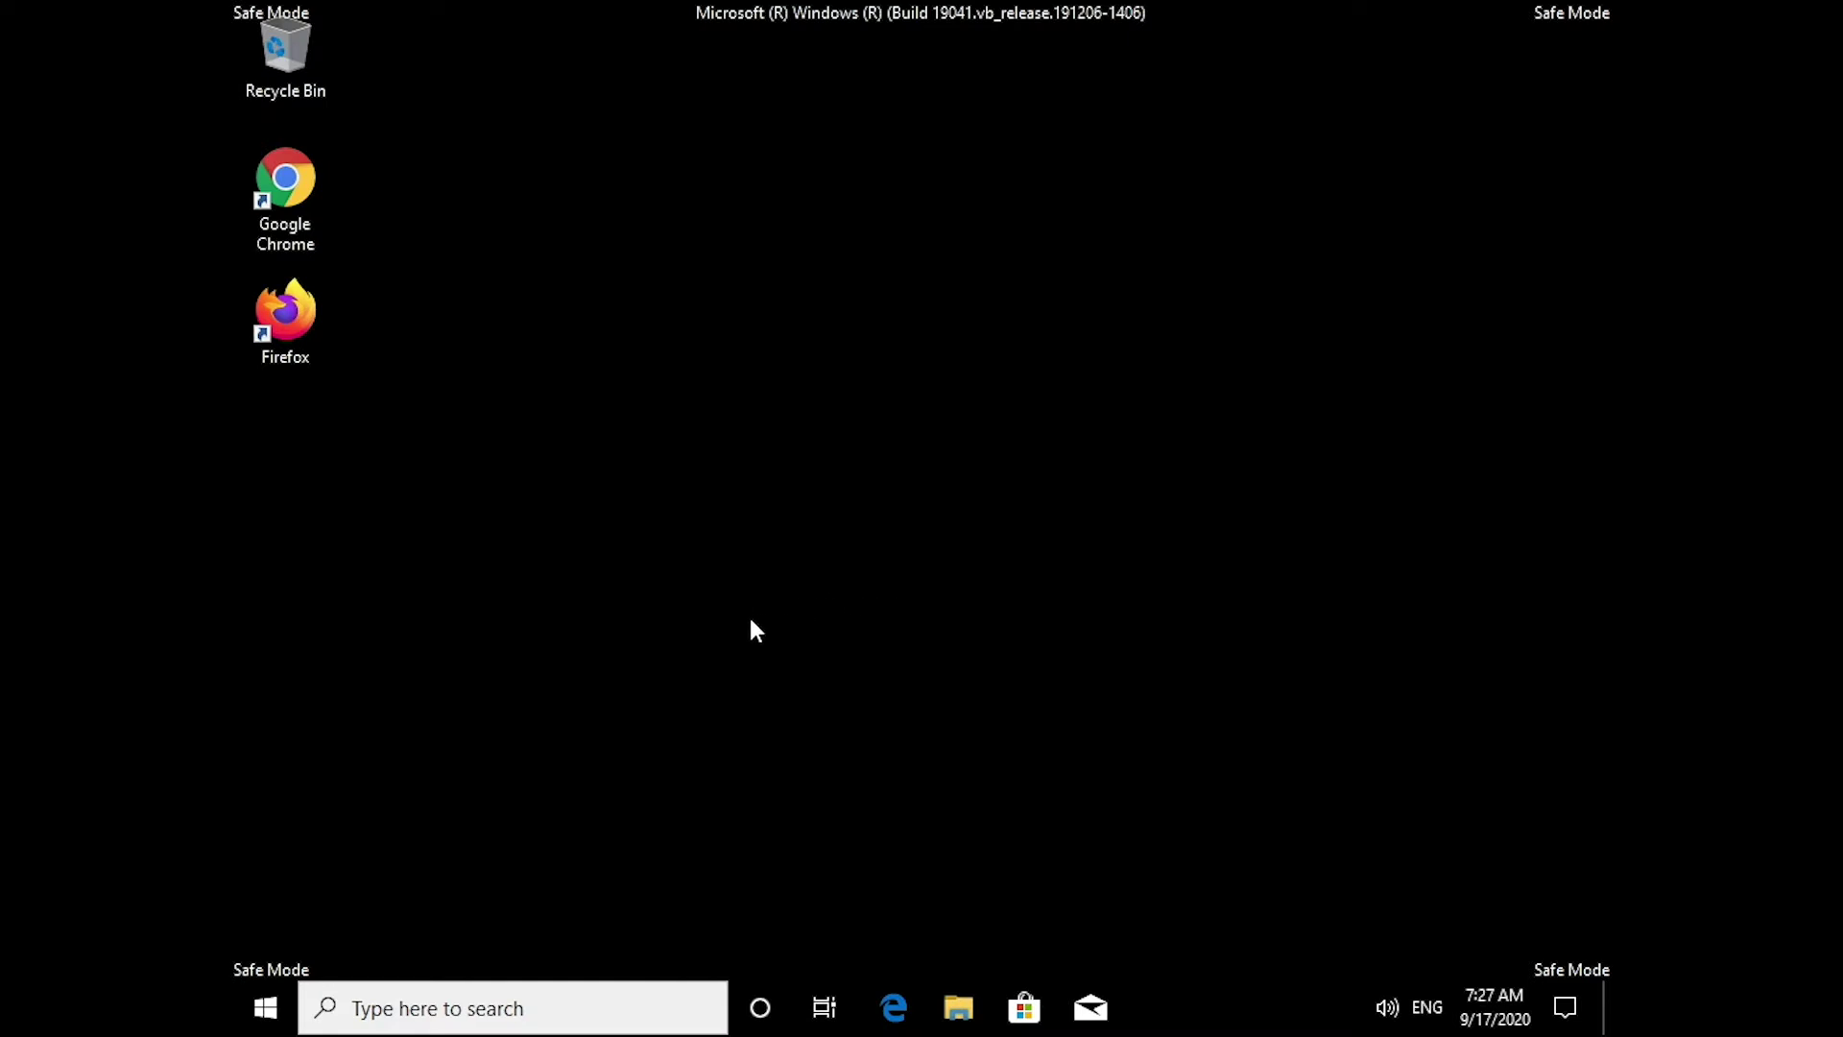
# Turn on 'Show hidden files, folders and drives' in Control Panel's File Explorer Options, then apply it
pyautogui.click(489, 1006)
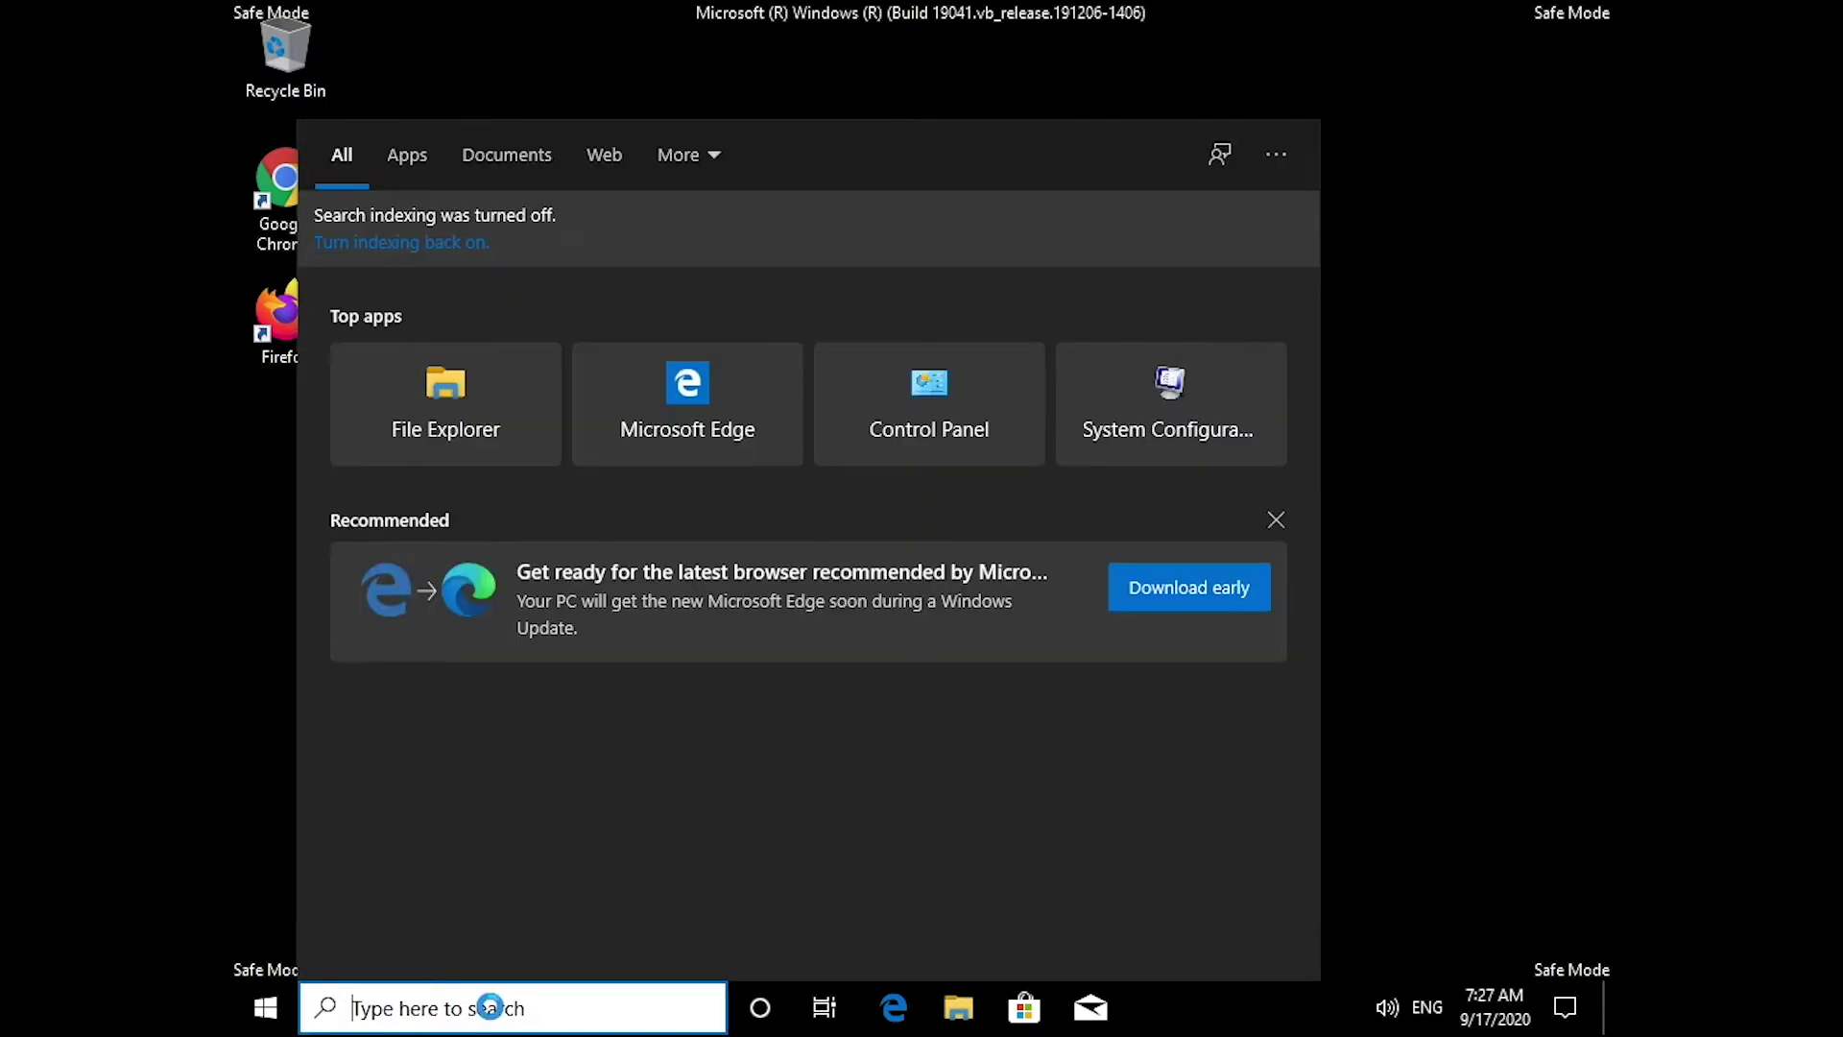
pyautogui.write('contro')
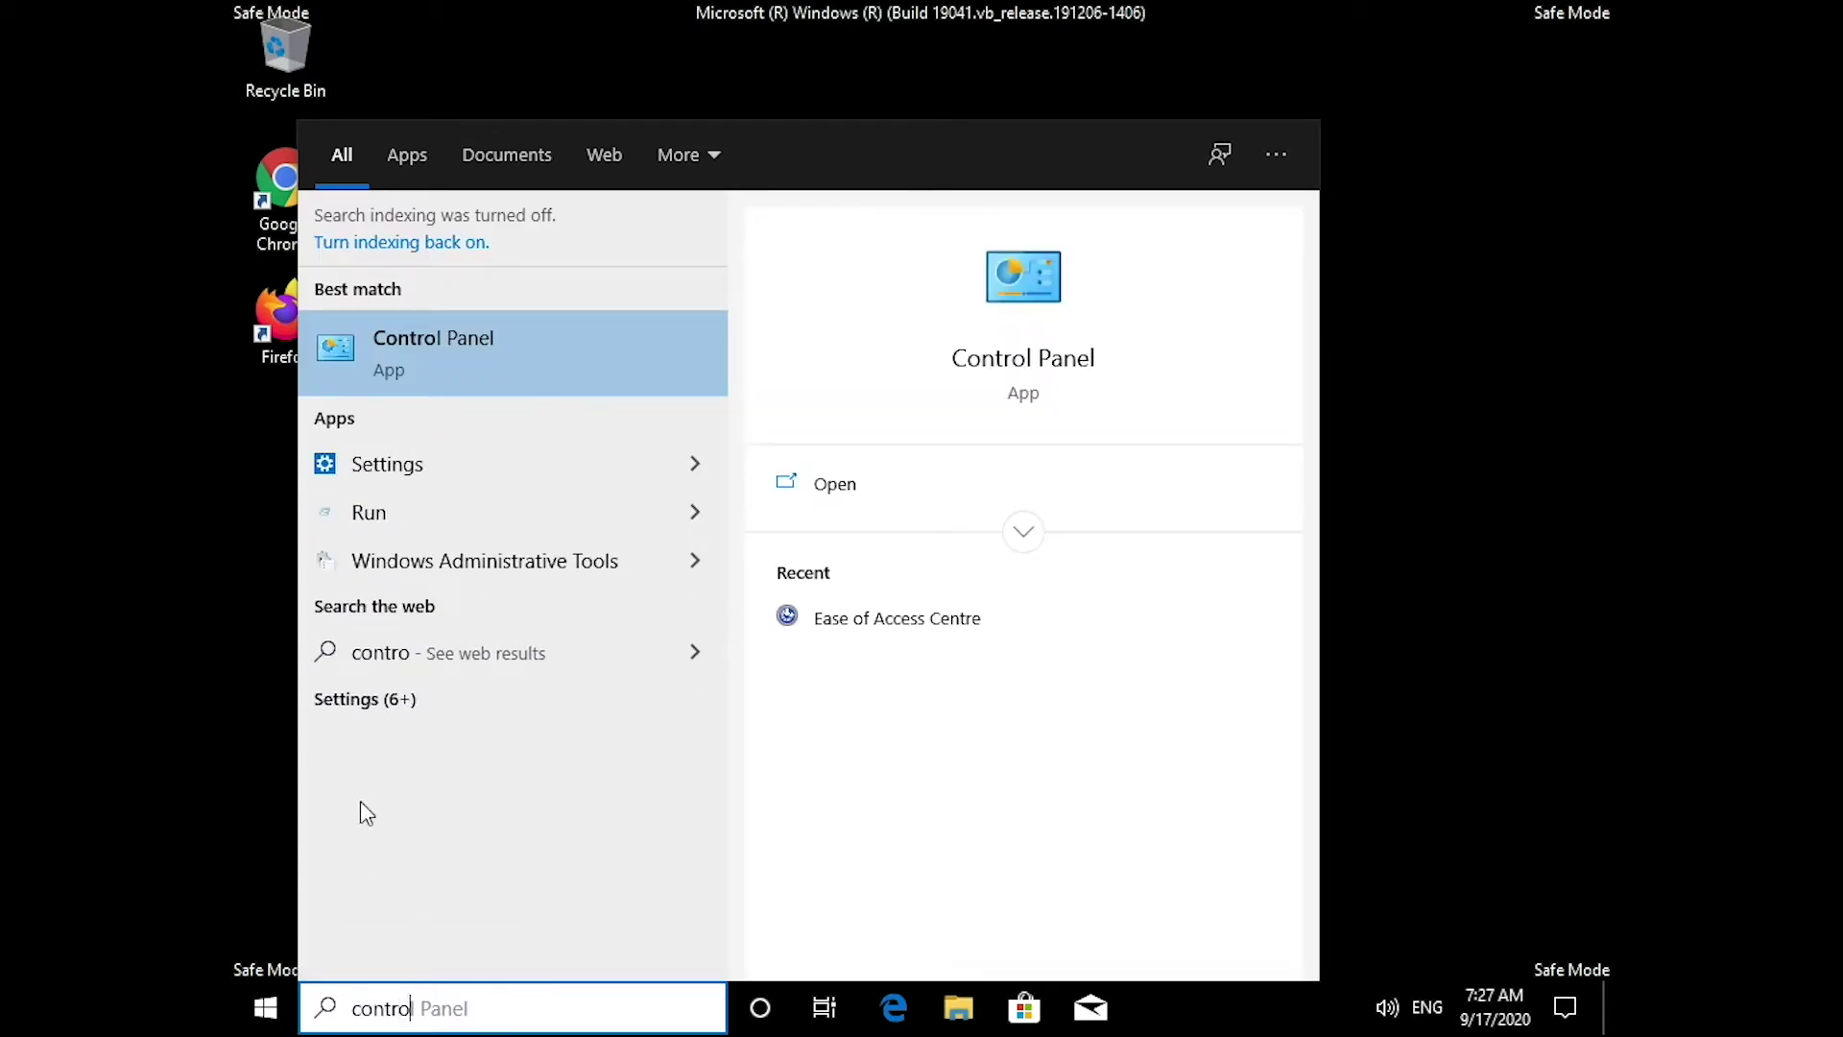
pyautogui.click(414, 351)
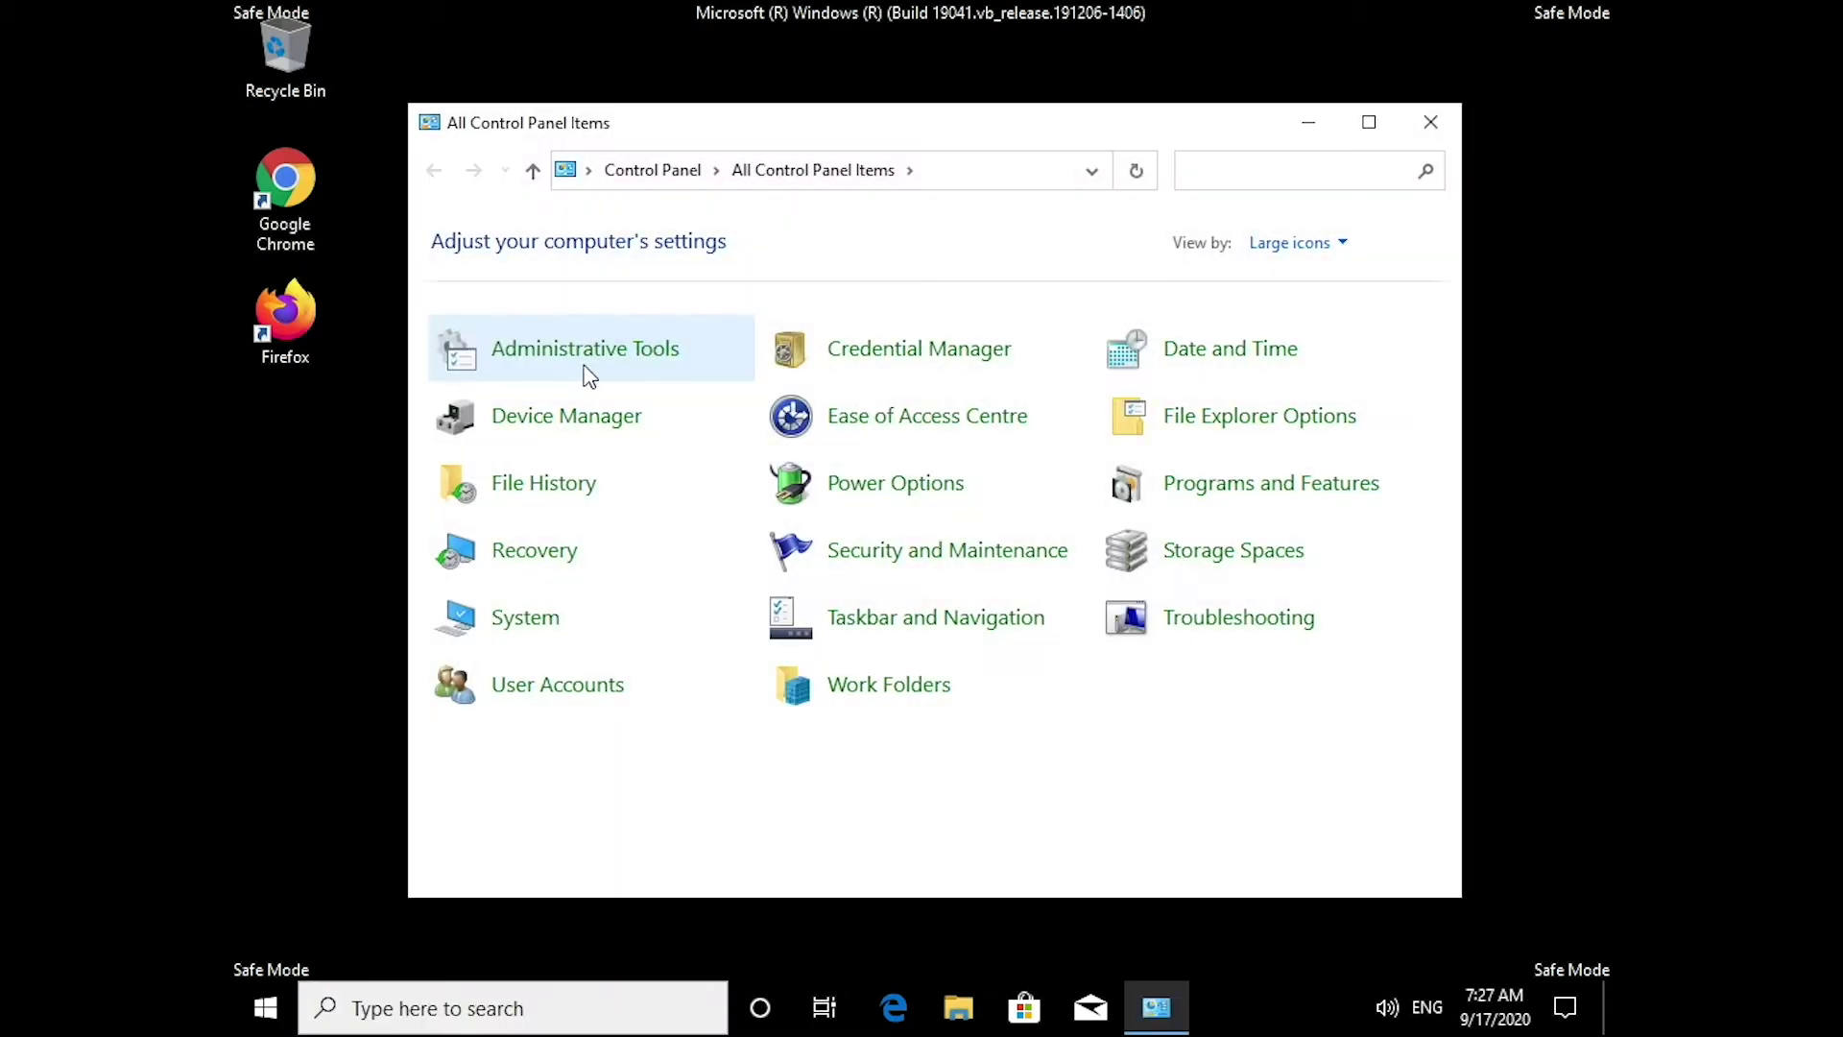
pyautogui.click(1200, 422)
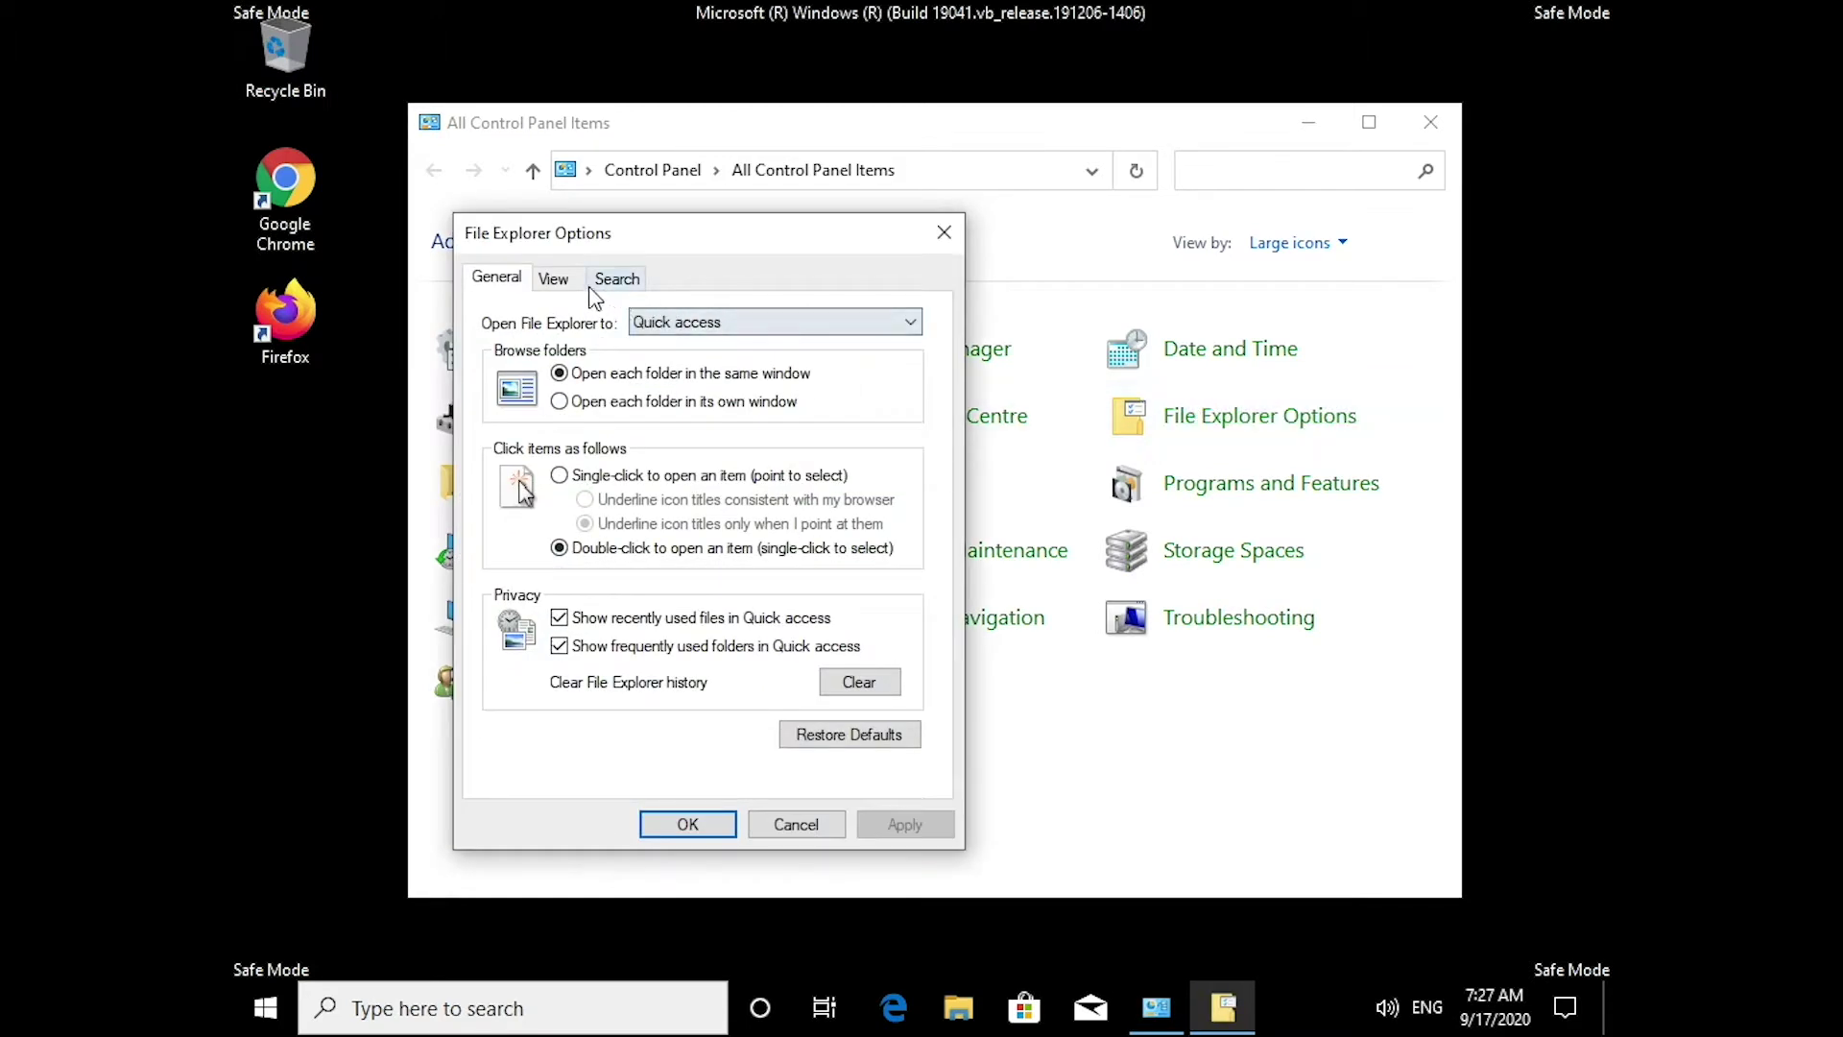
pyautogui.click(554, 280)
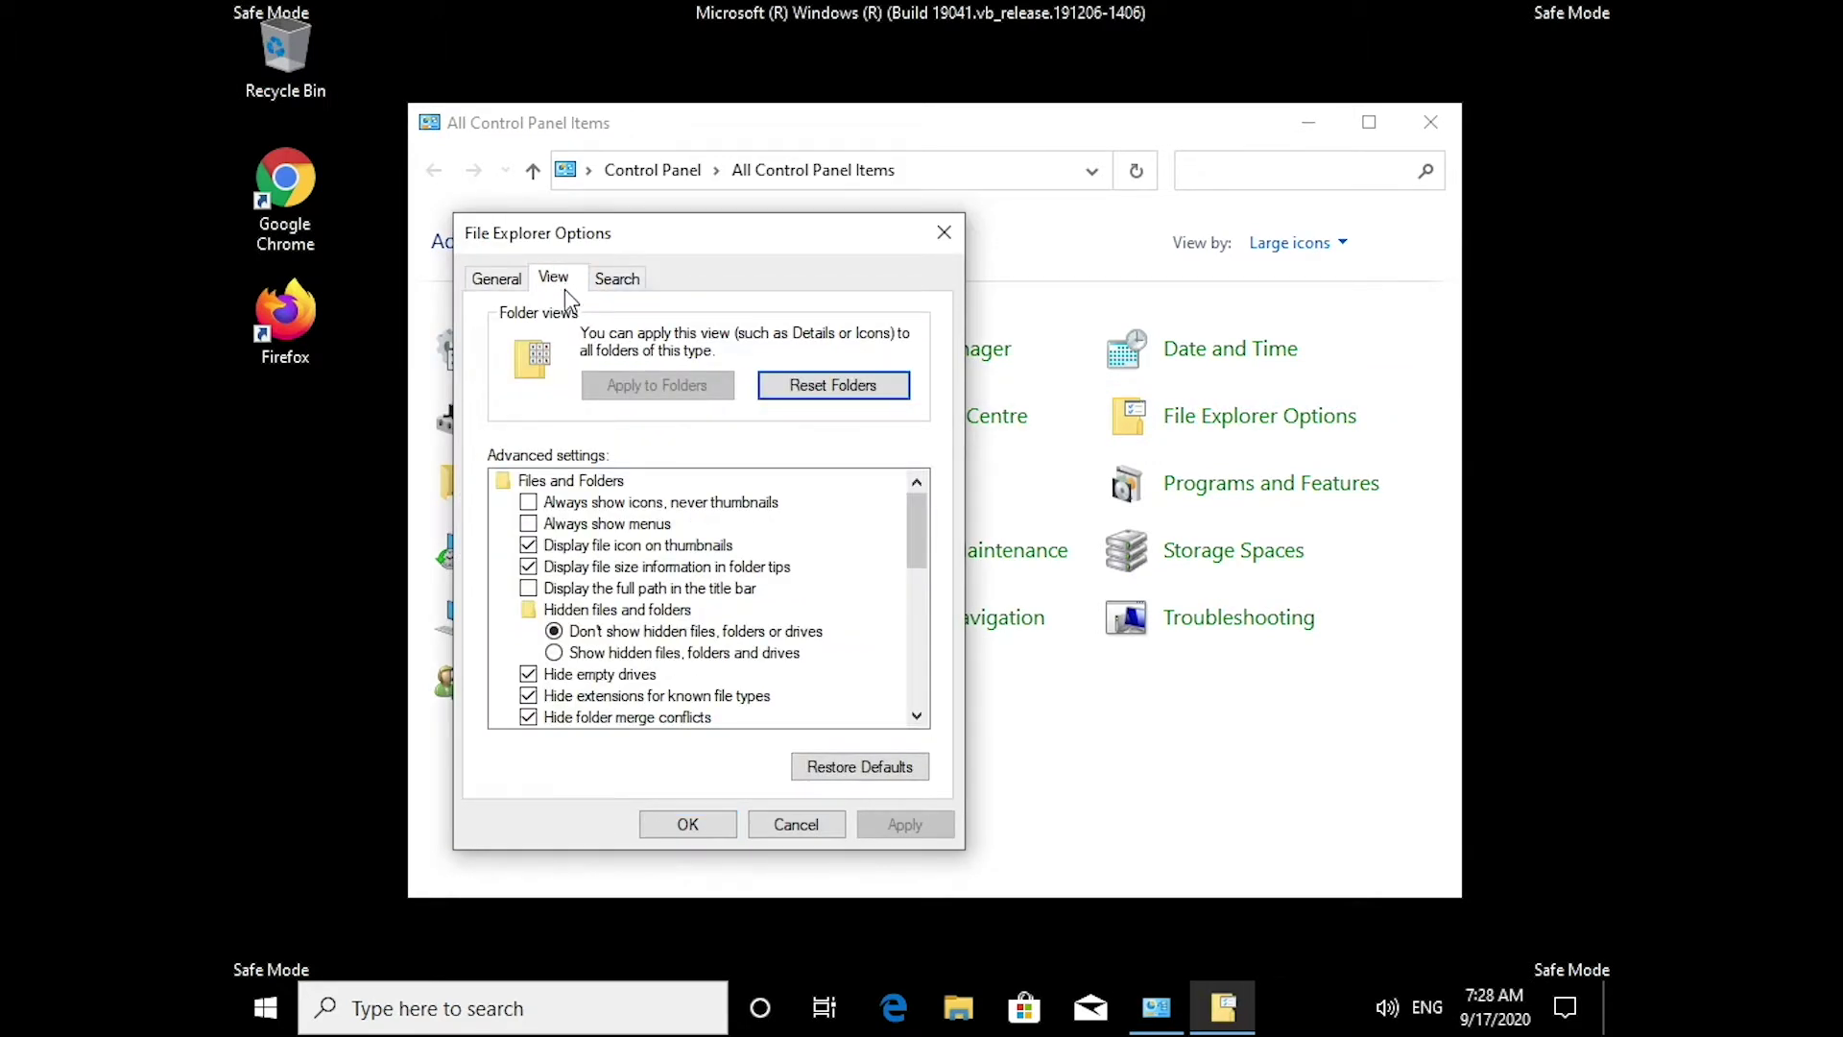
pyautogui.click(582, 654)
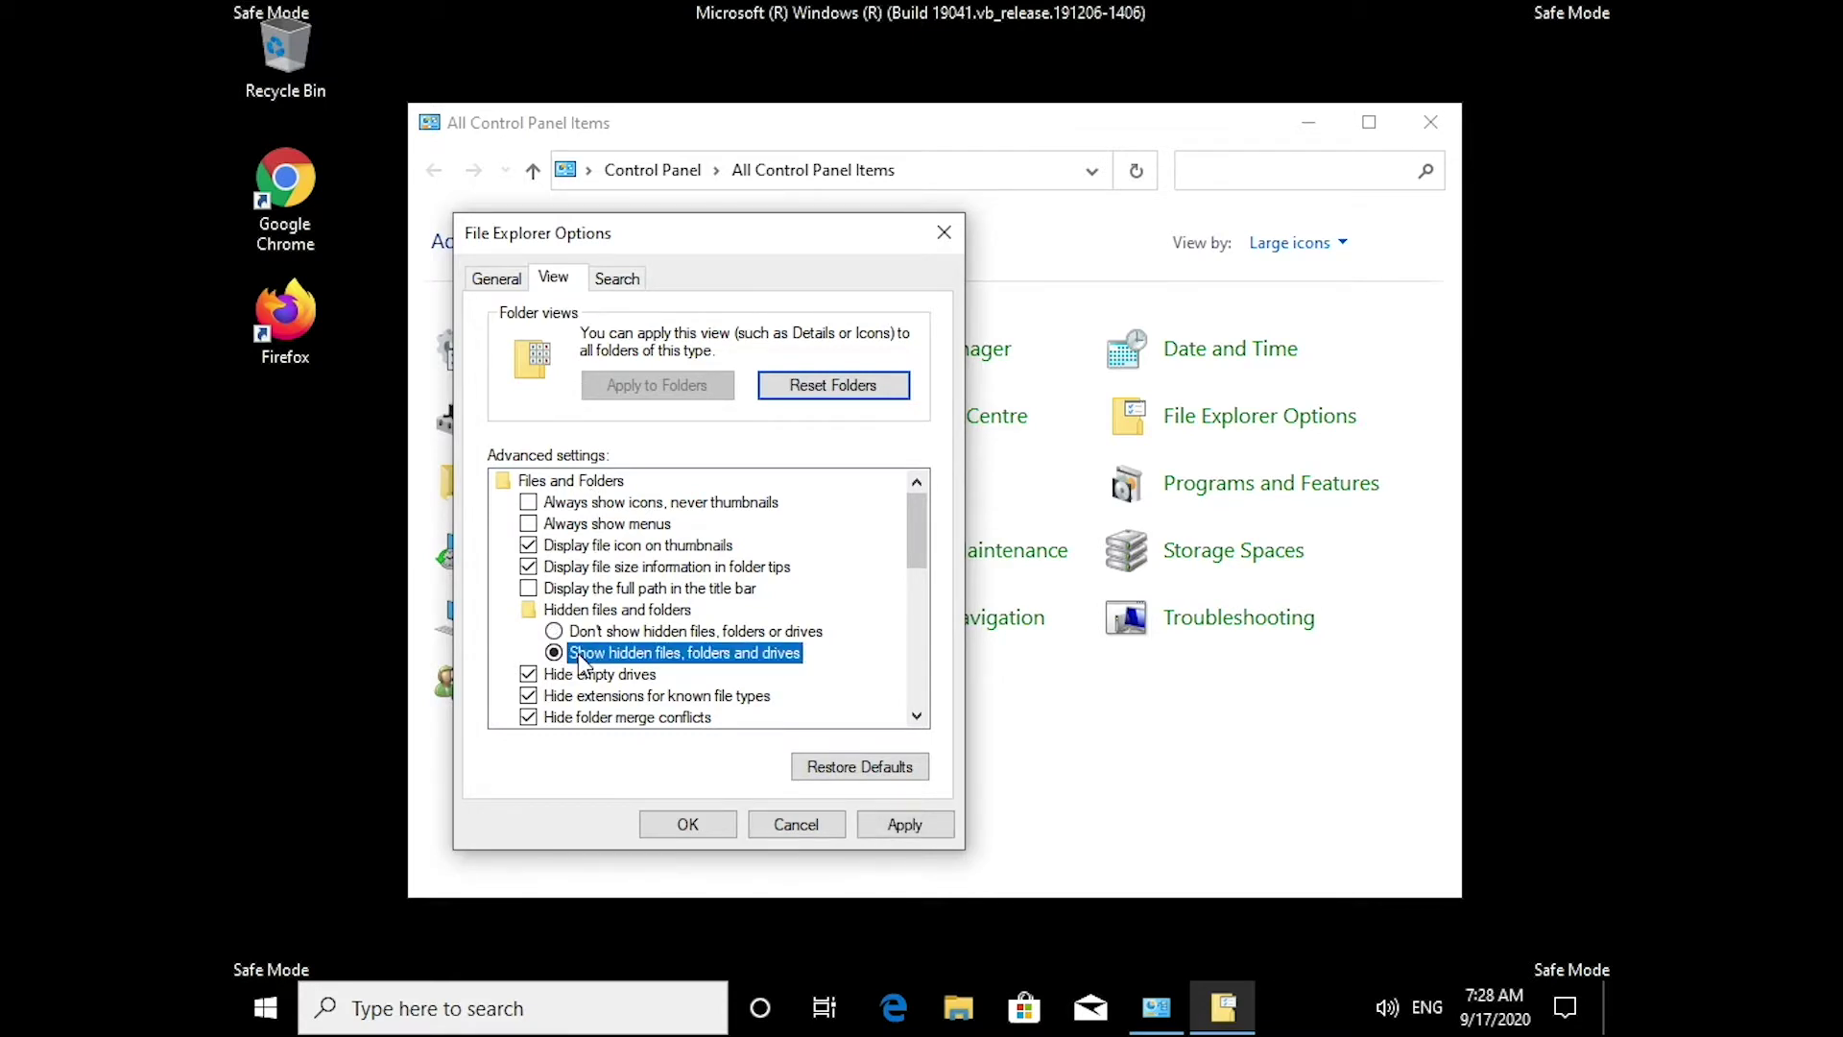
pyautogui.click(927, 828)
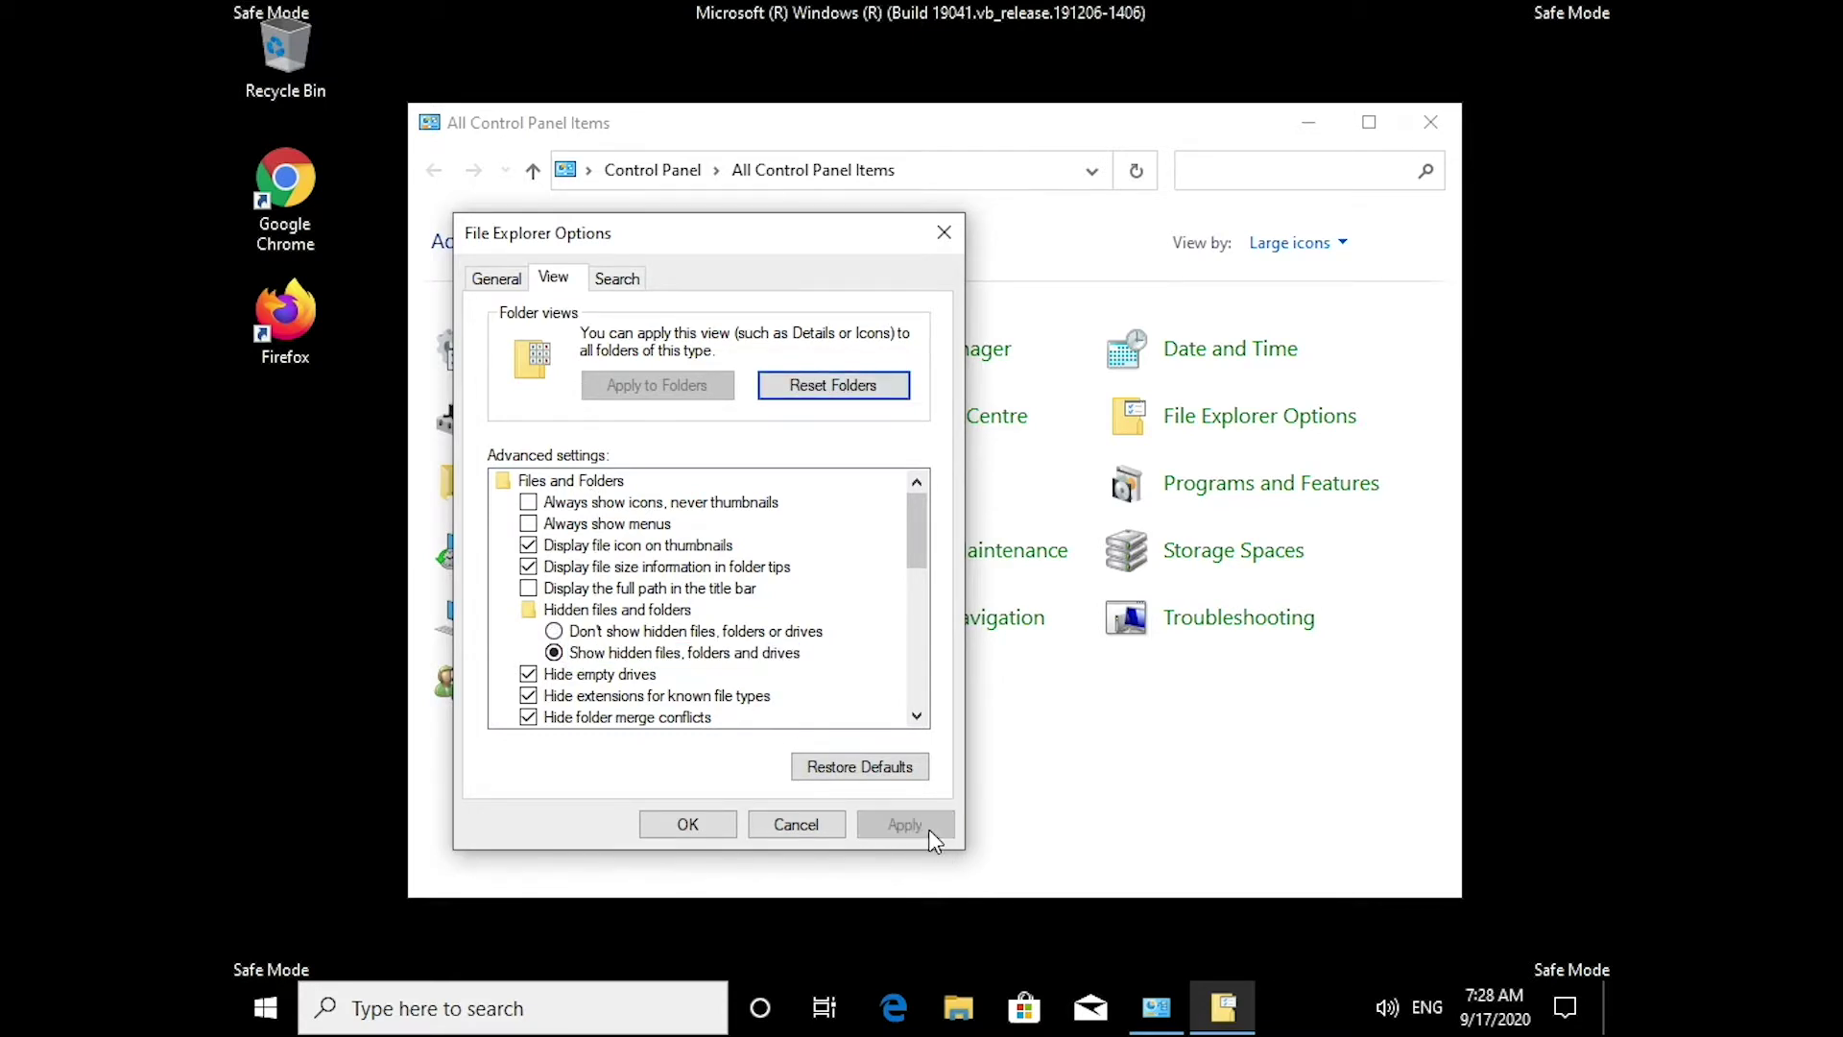
pyautogui.click(662, 827)
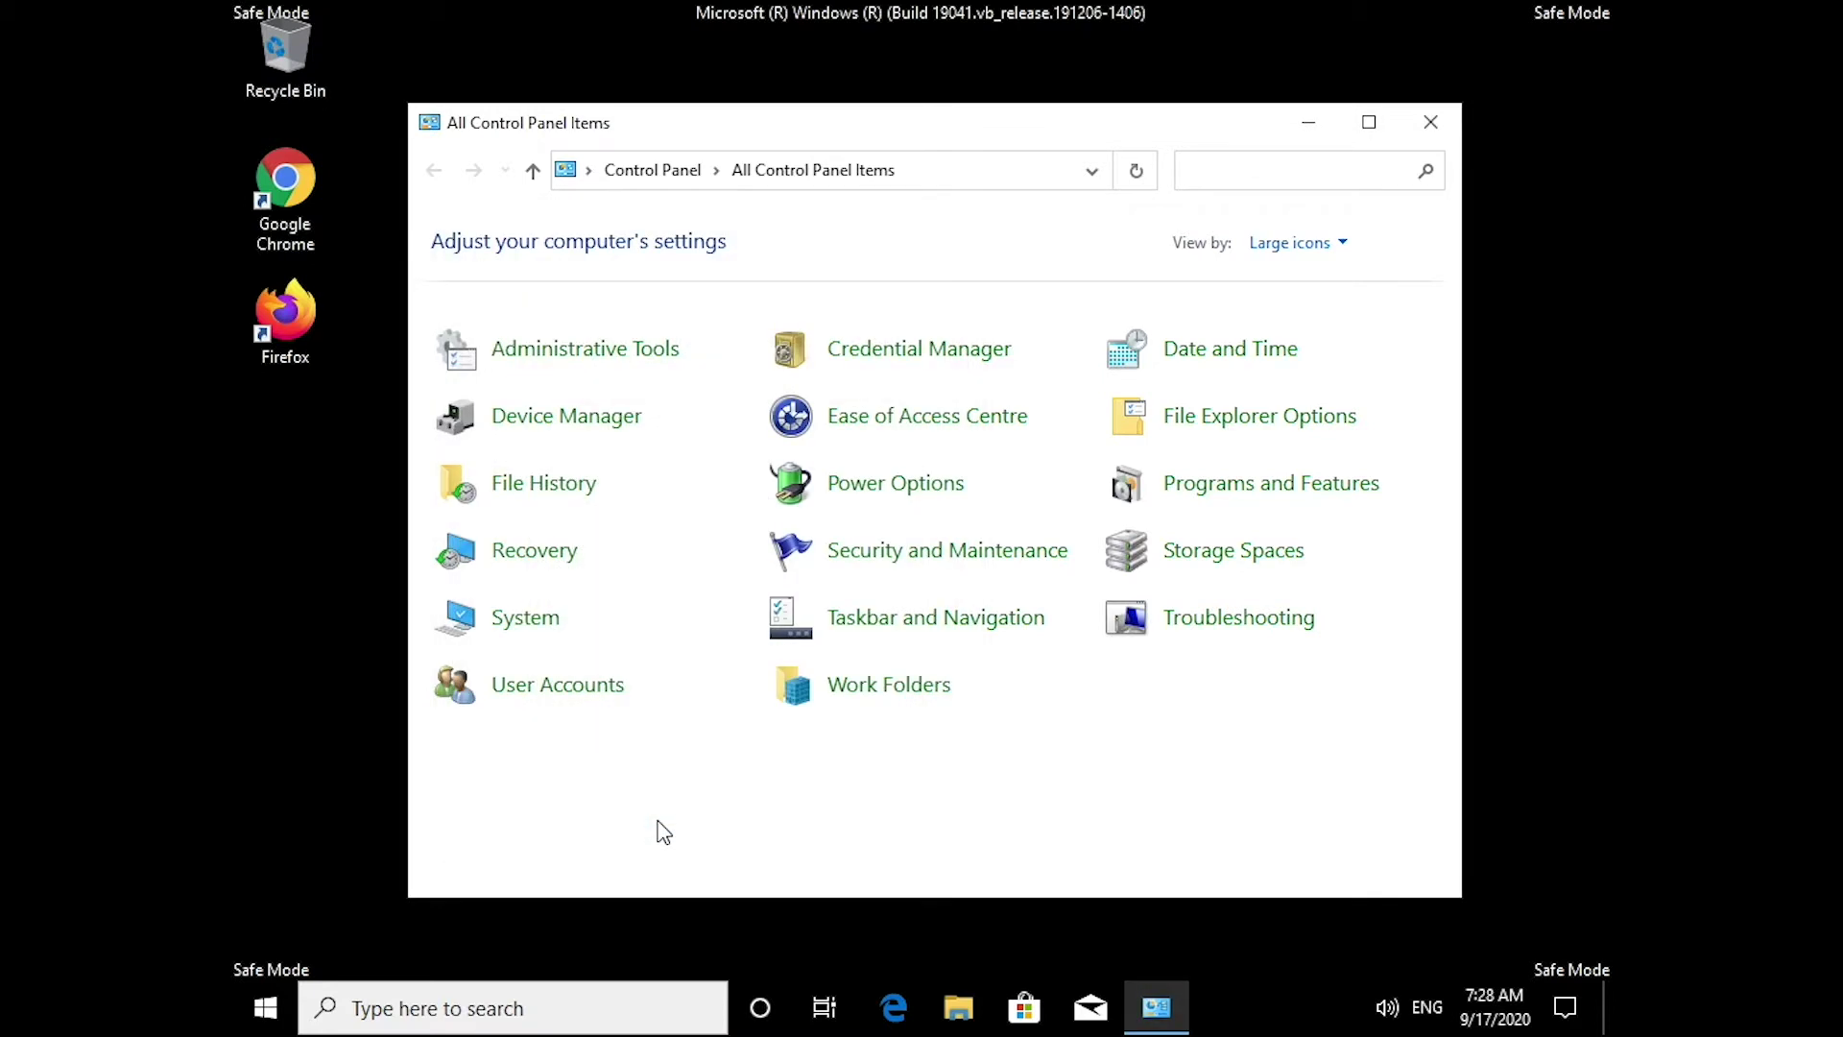
# Close Control Panel and browse File Explorer to C:\Windows\System32\drivers\etc
pyautogui.click(1428, 124)
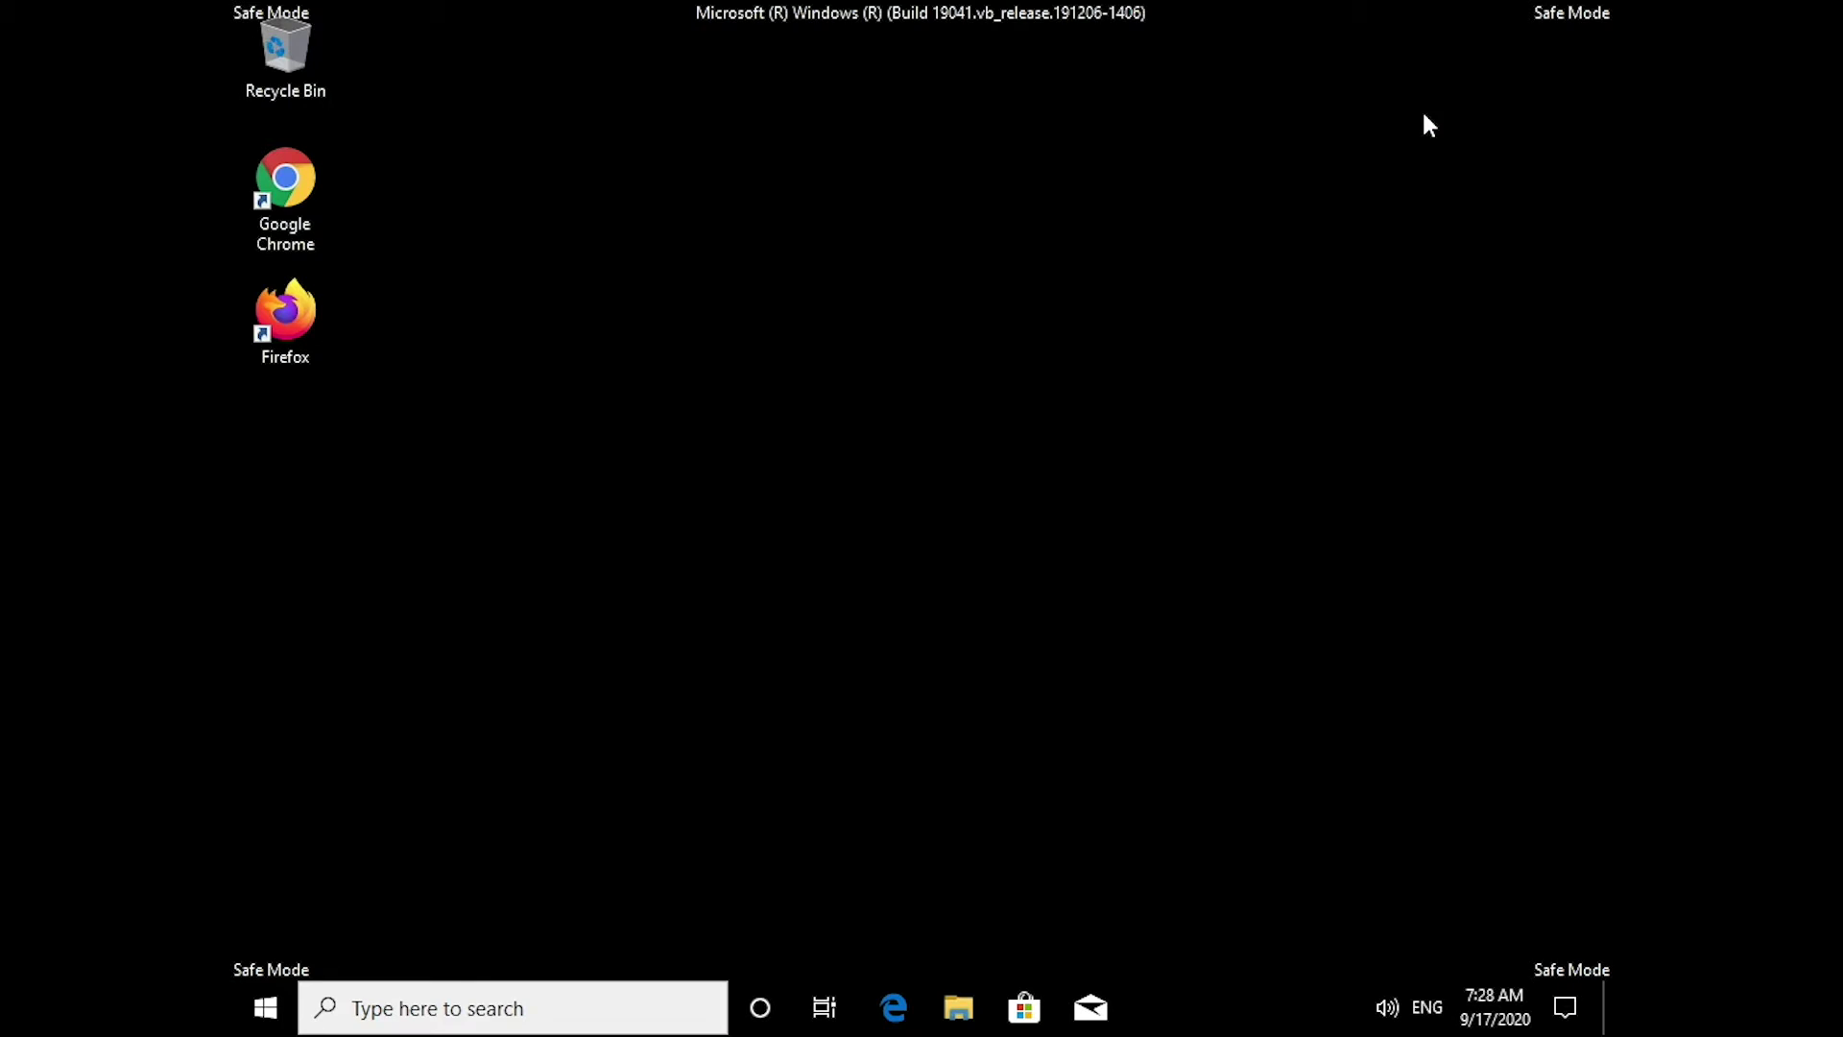
pyautogui.doubleClick(302, 54)
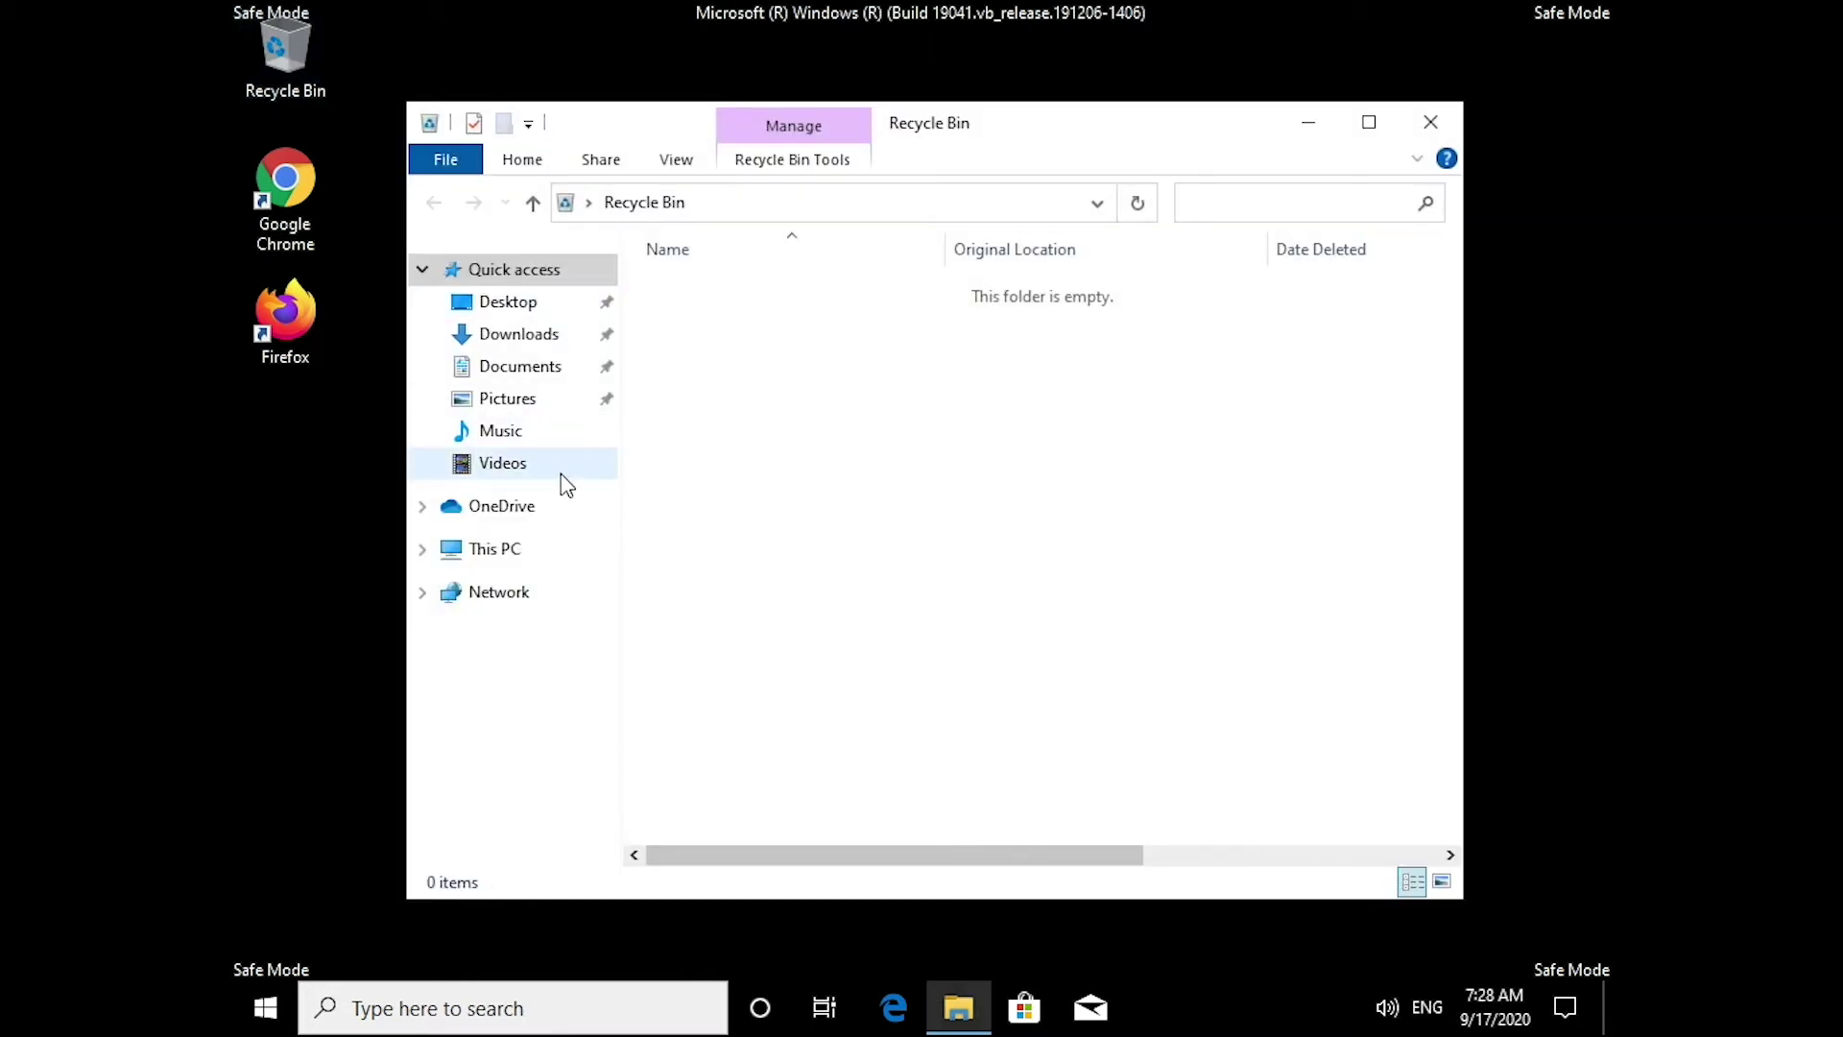
pyautogui.click(510, 549)
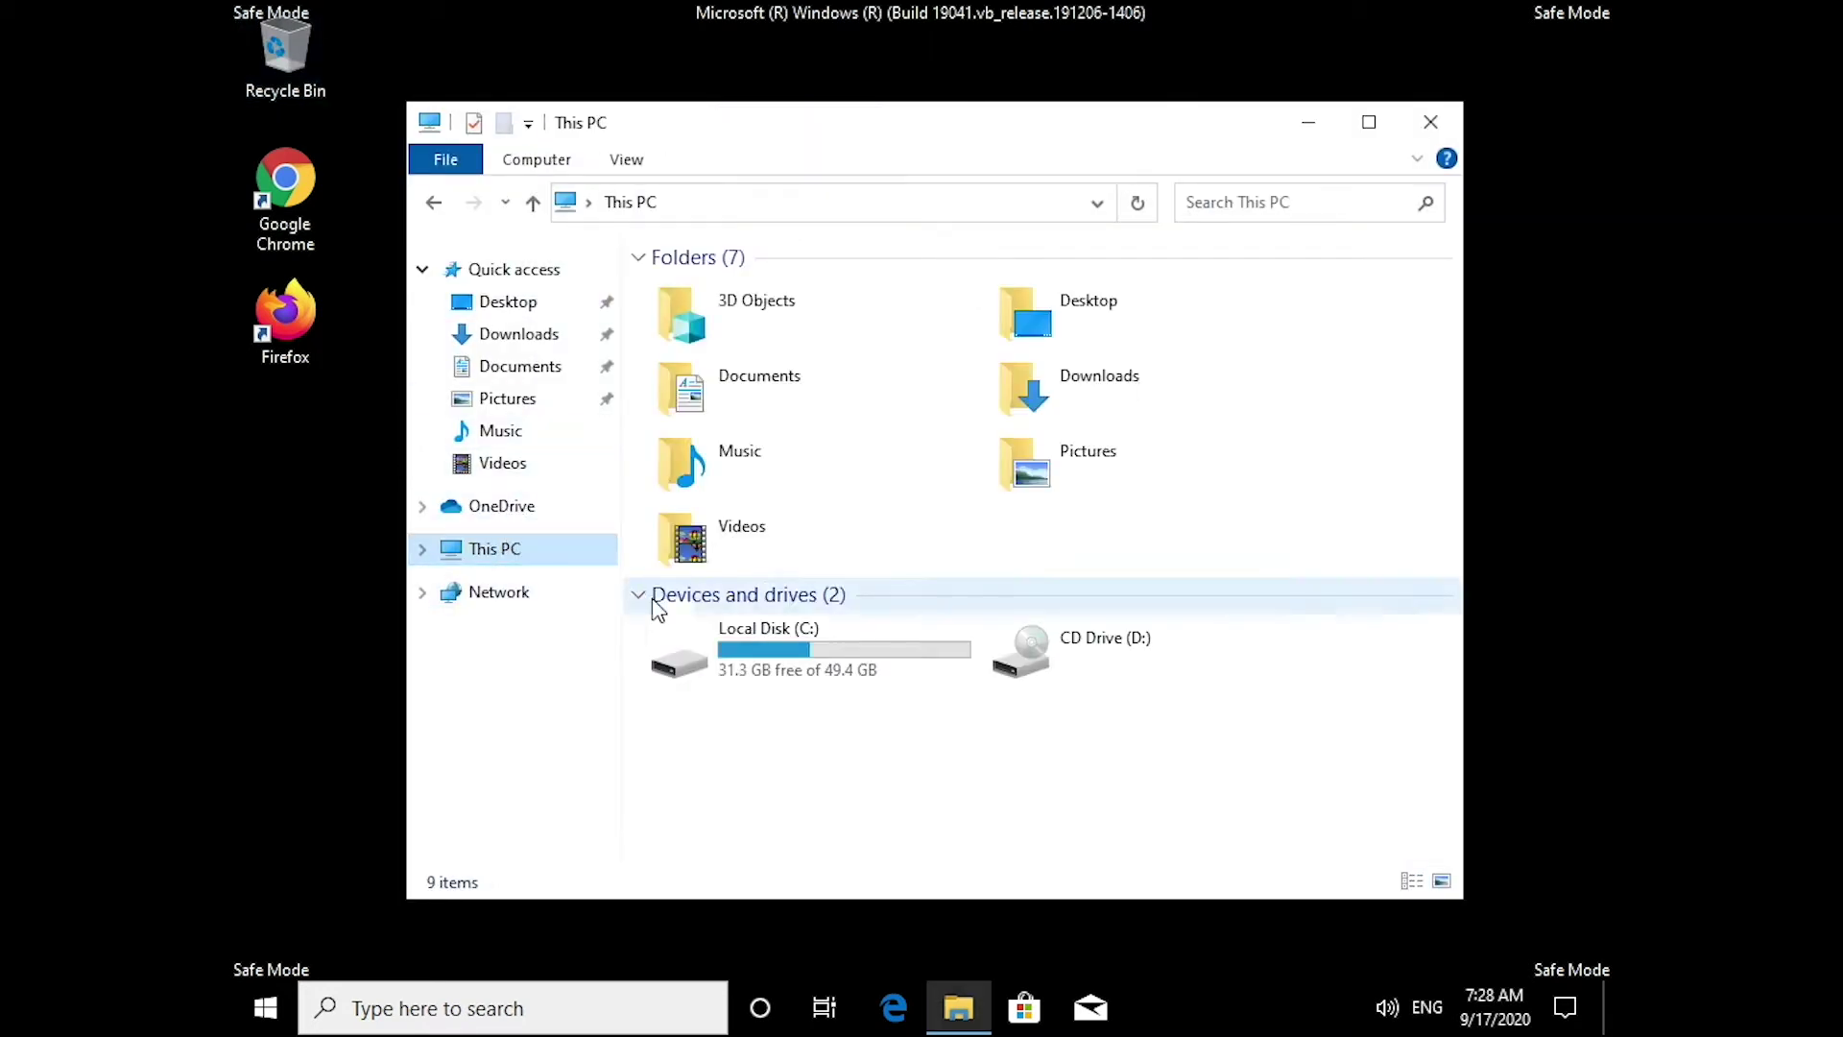
pyautogui.doubleClick(711, 636)
pyautogui.doubleClick(723, 429)
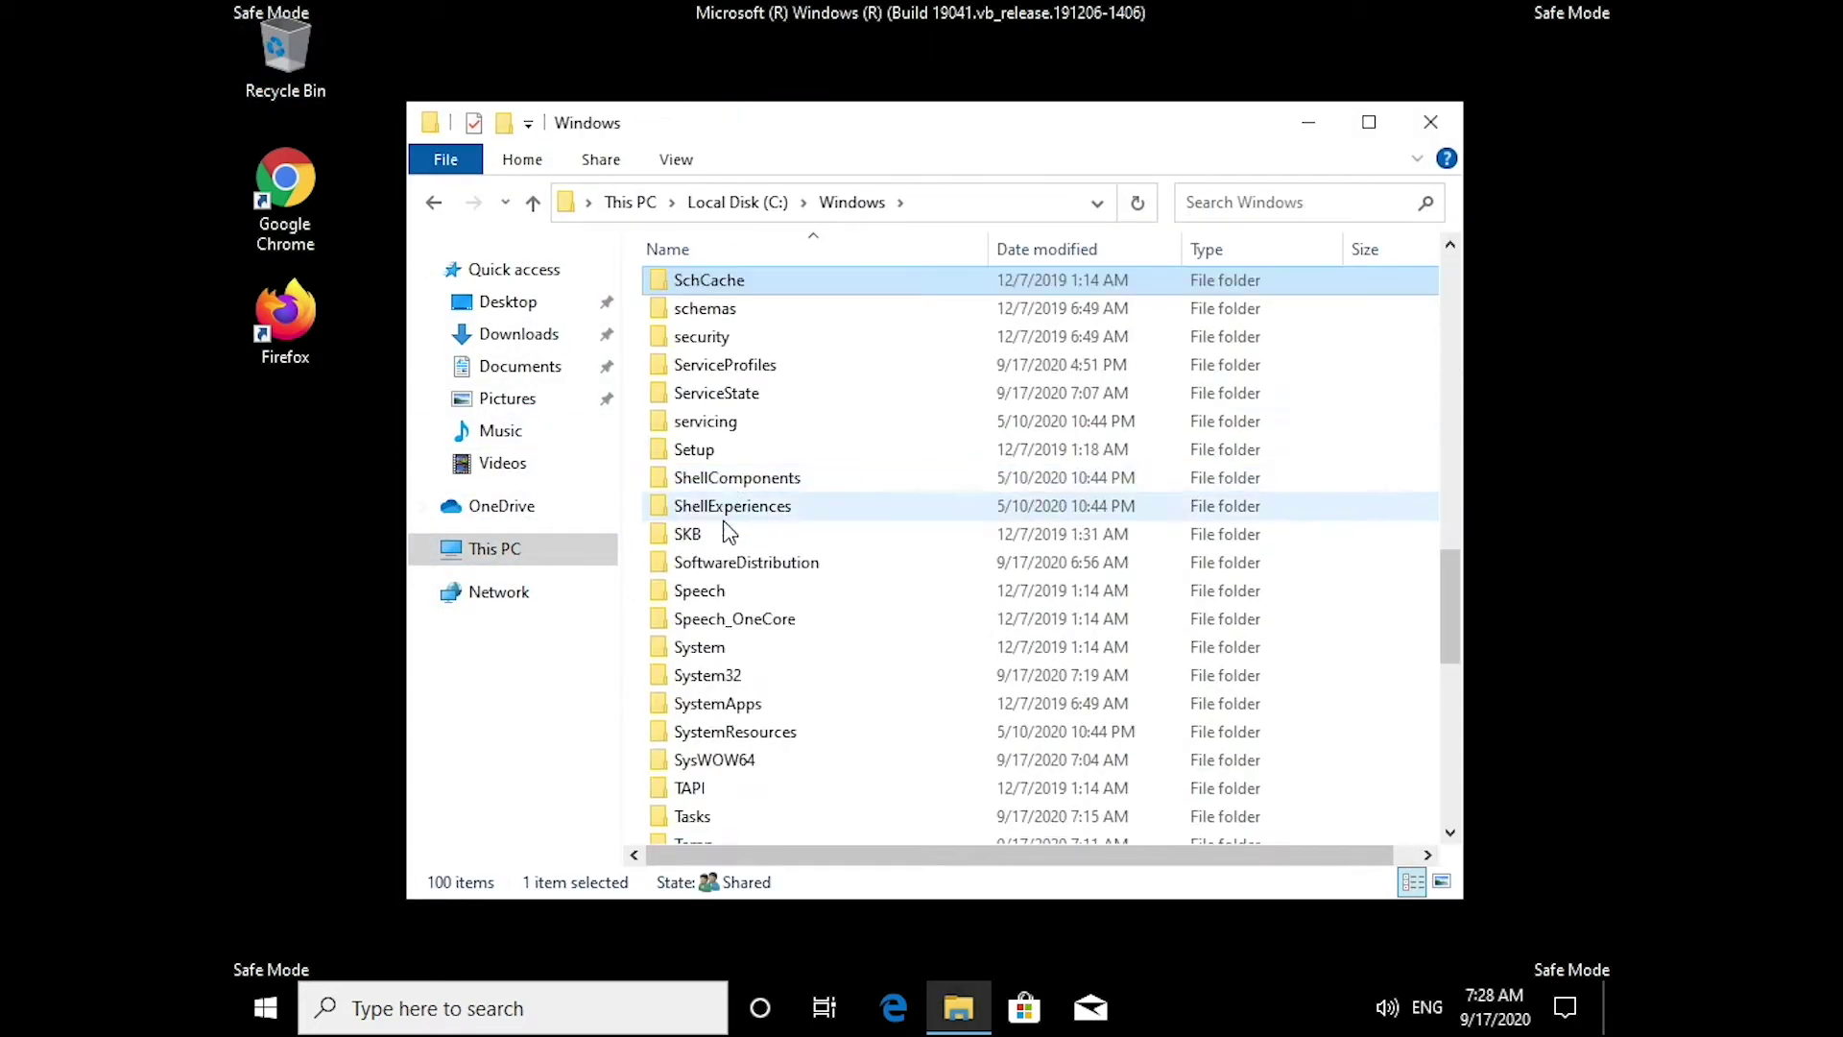
pyautogui.doubleClick(725, 680)
pyautogui.press('d')
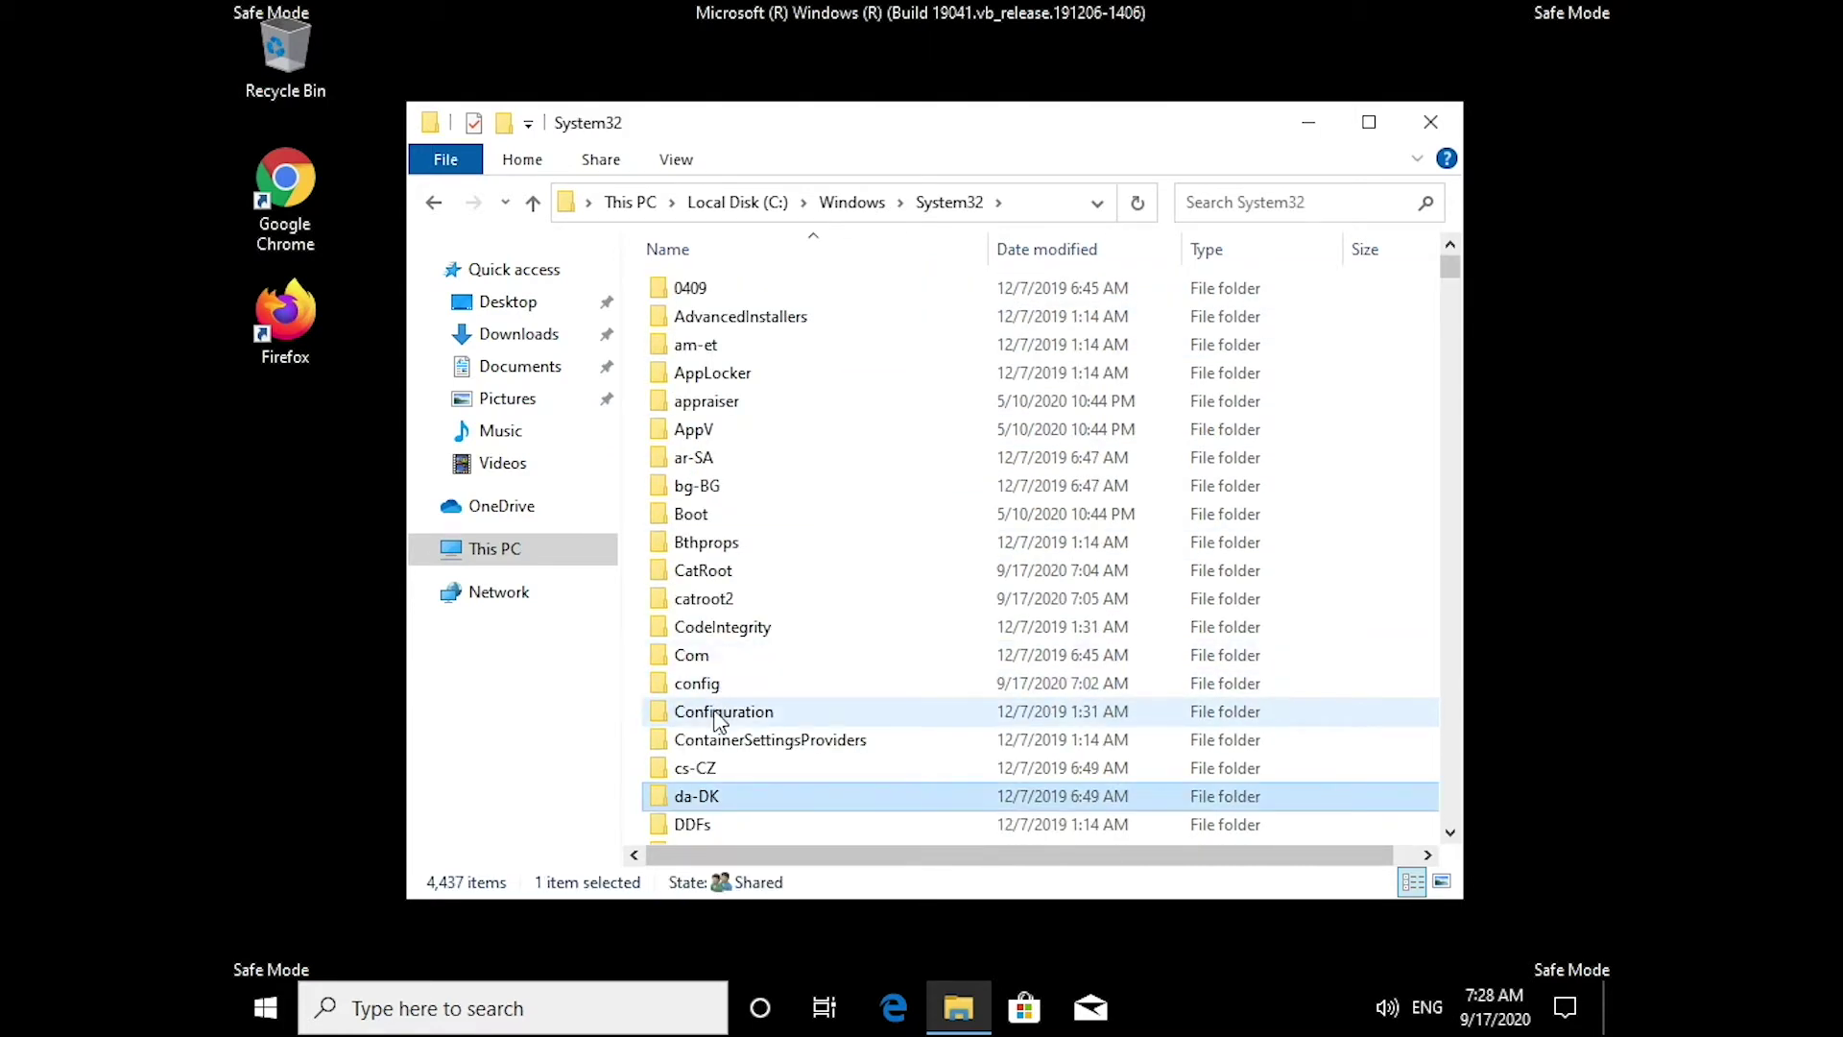
pyautogui.scroll(-2, 721, 720)
pyautogui.doubleClick(701, 773)
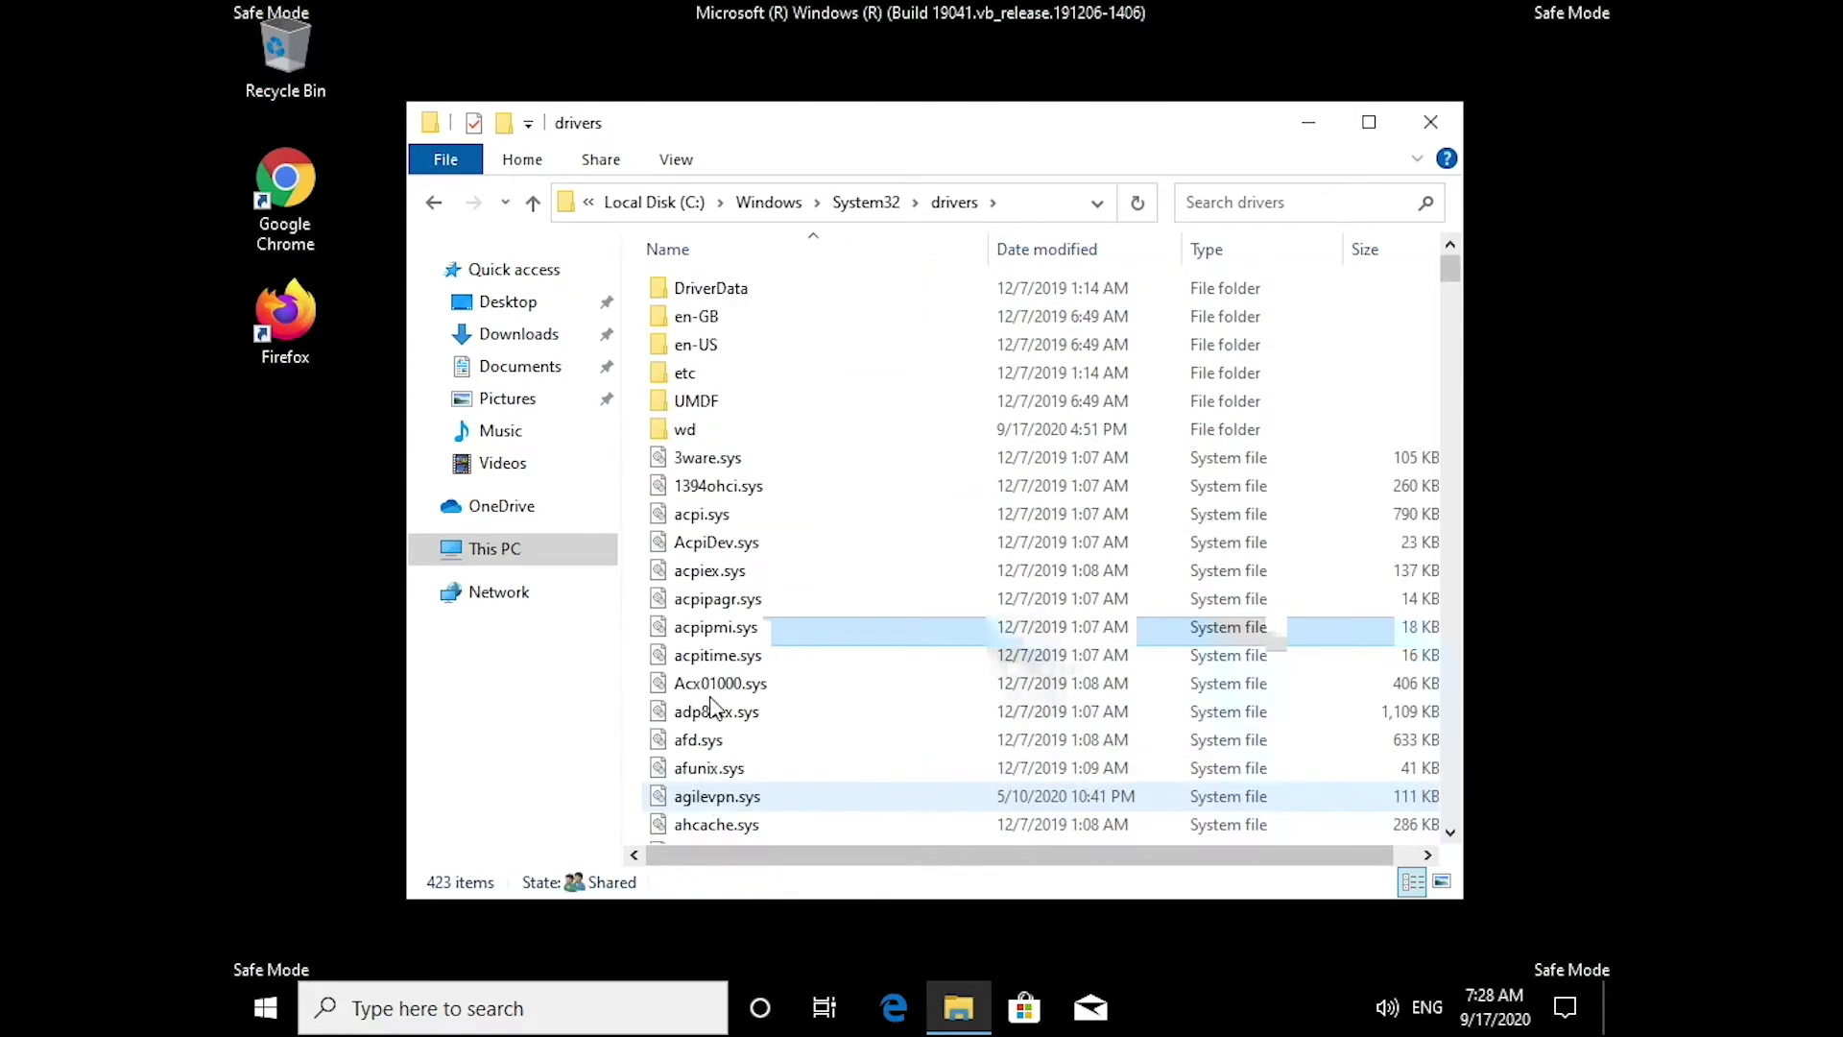
pyautogui.doubleClick(686, 376)
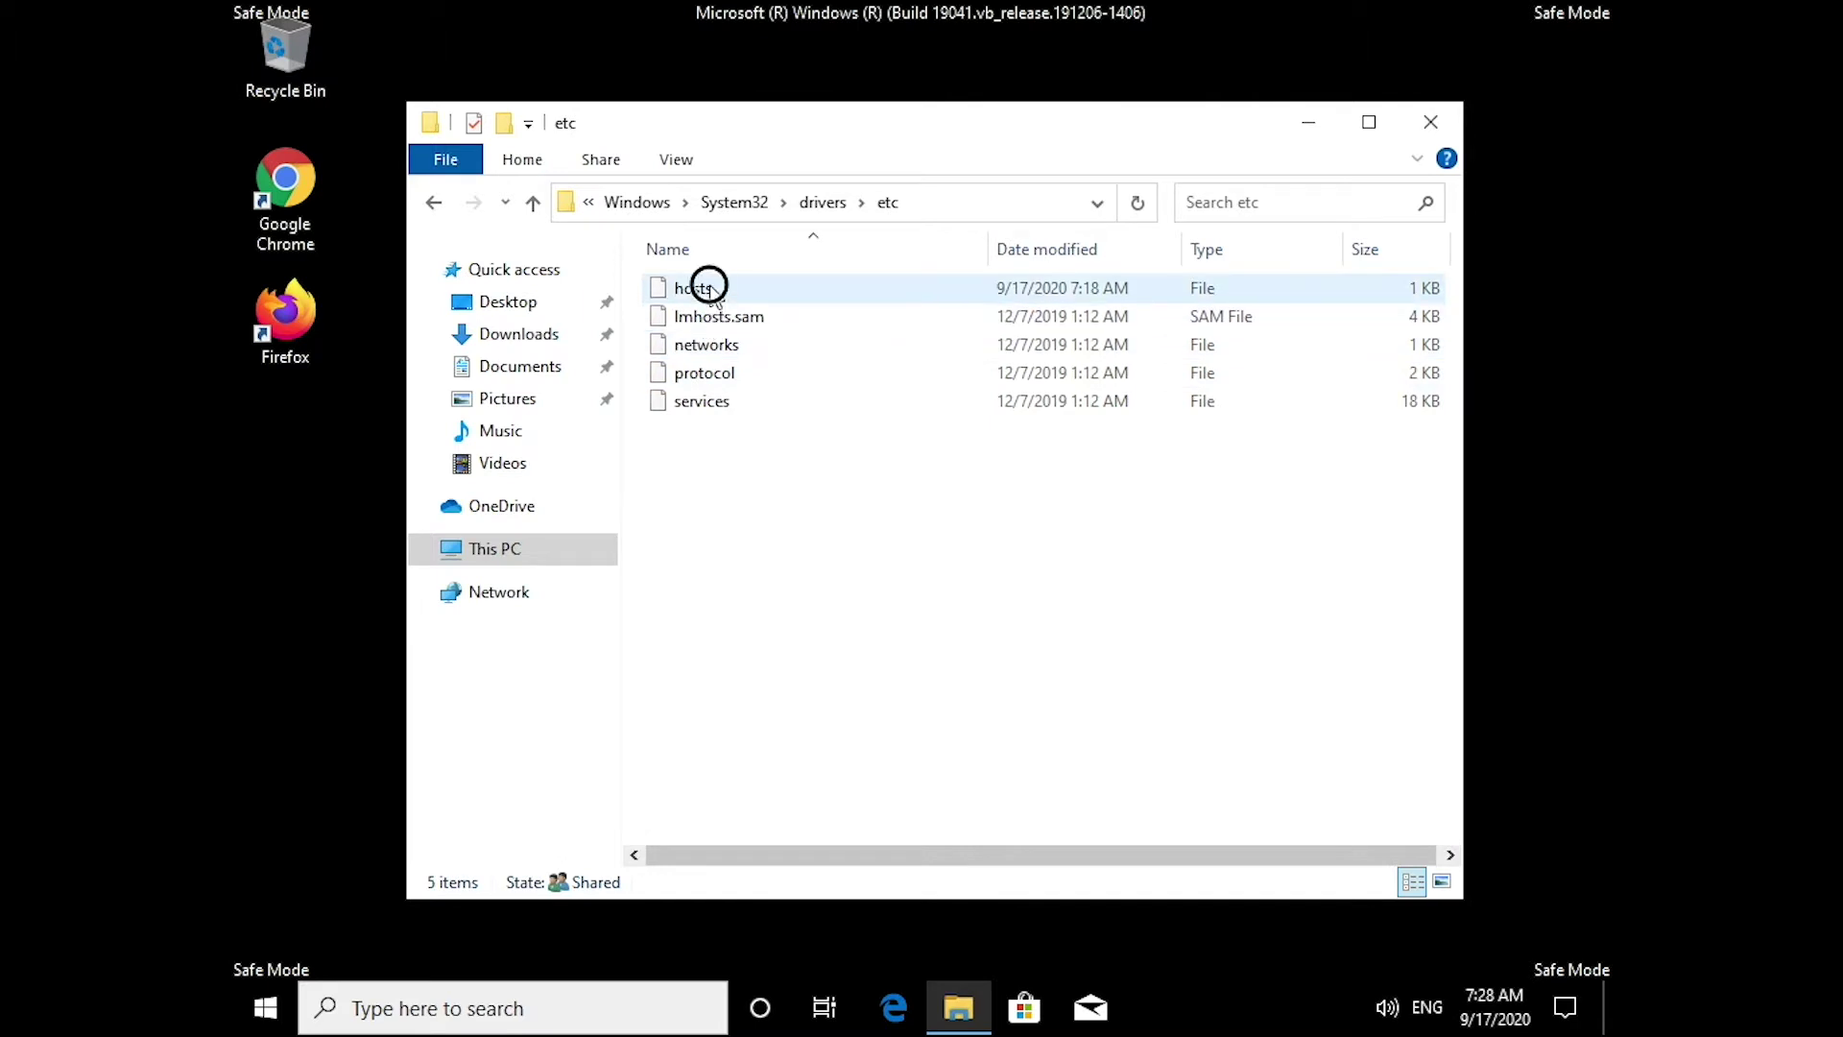
# Open the hosts file, choosing Notepad as the app
pyautogui.click(720, 289)
pyautogui.doubleClick(720, 288)
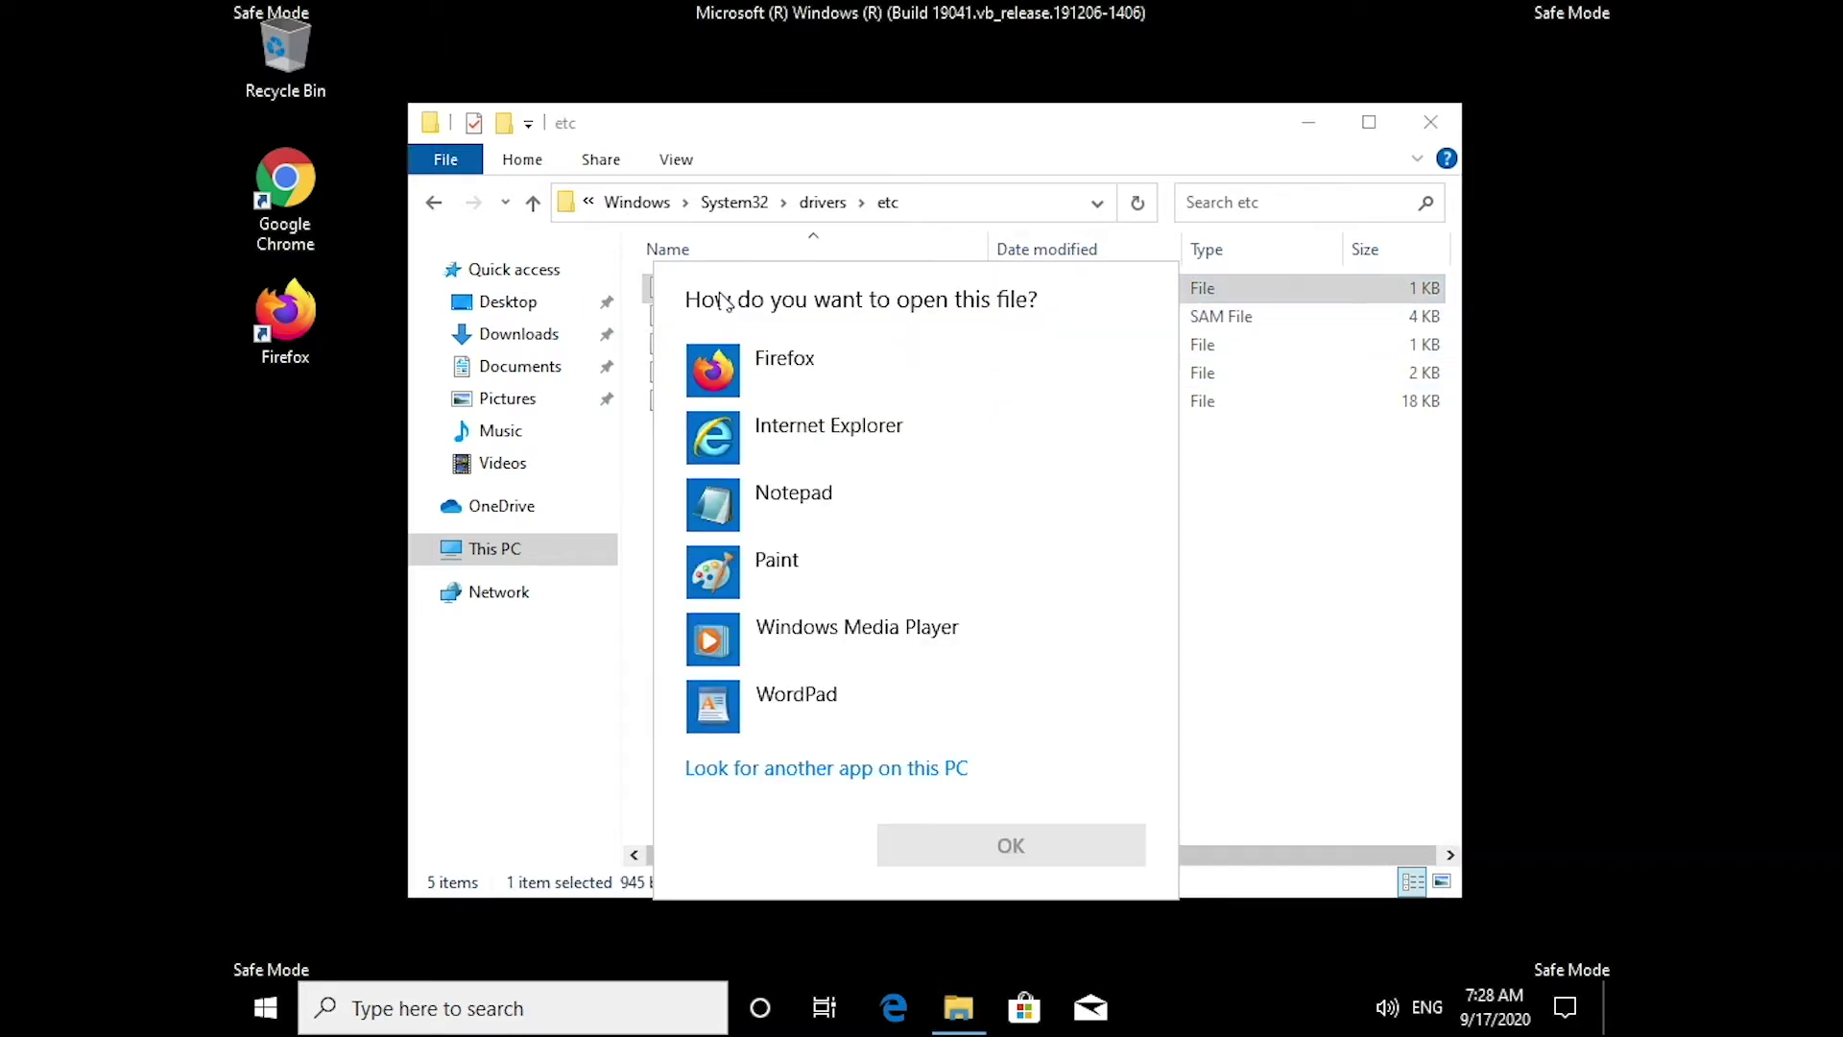
pyautogui.click(751, 499)
# Delete the four suspicious host entry lines after castly.mod.com in Notepad
pyautogui.click(995, 843)
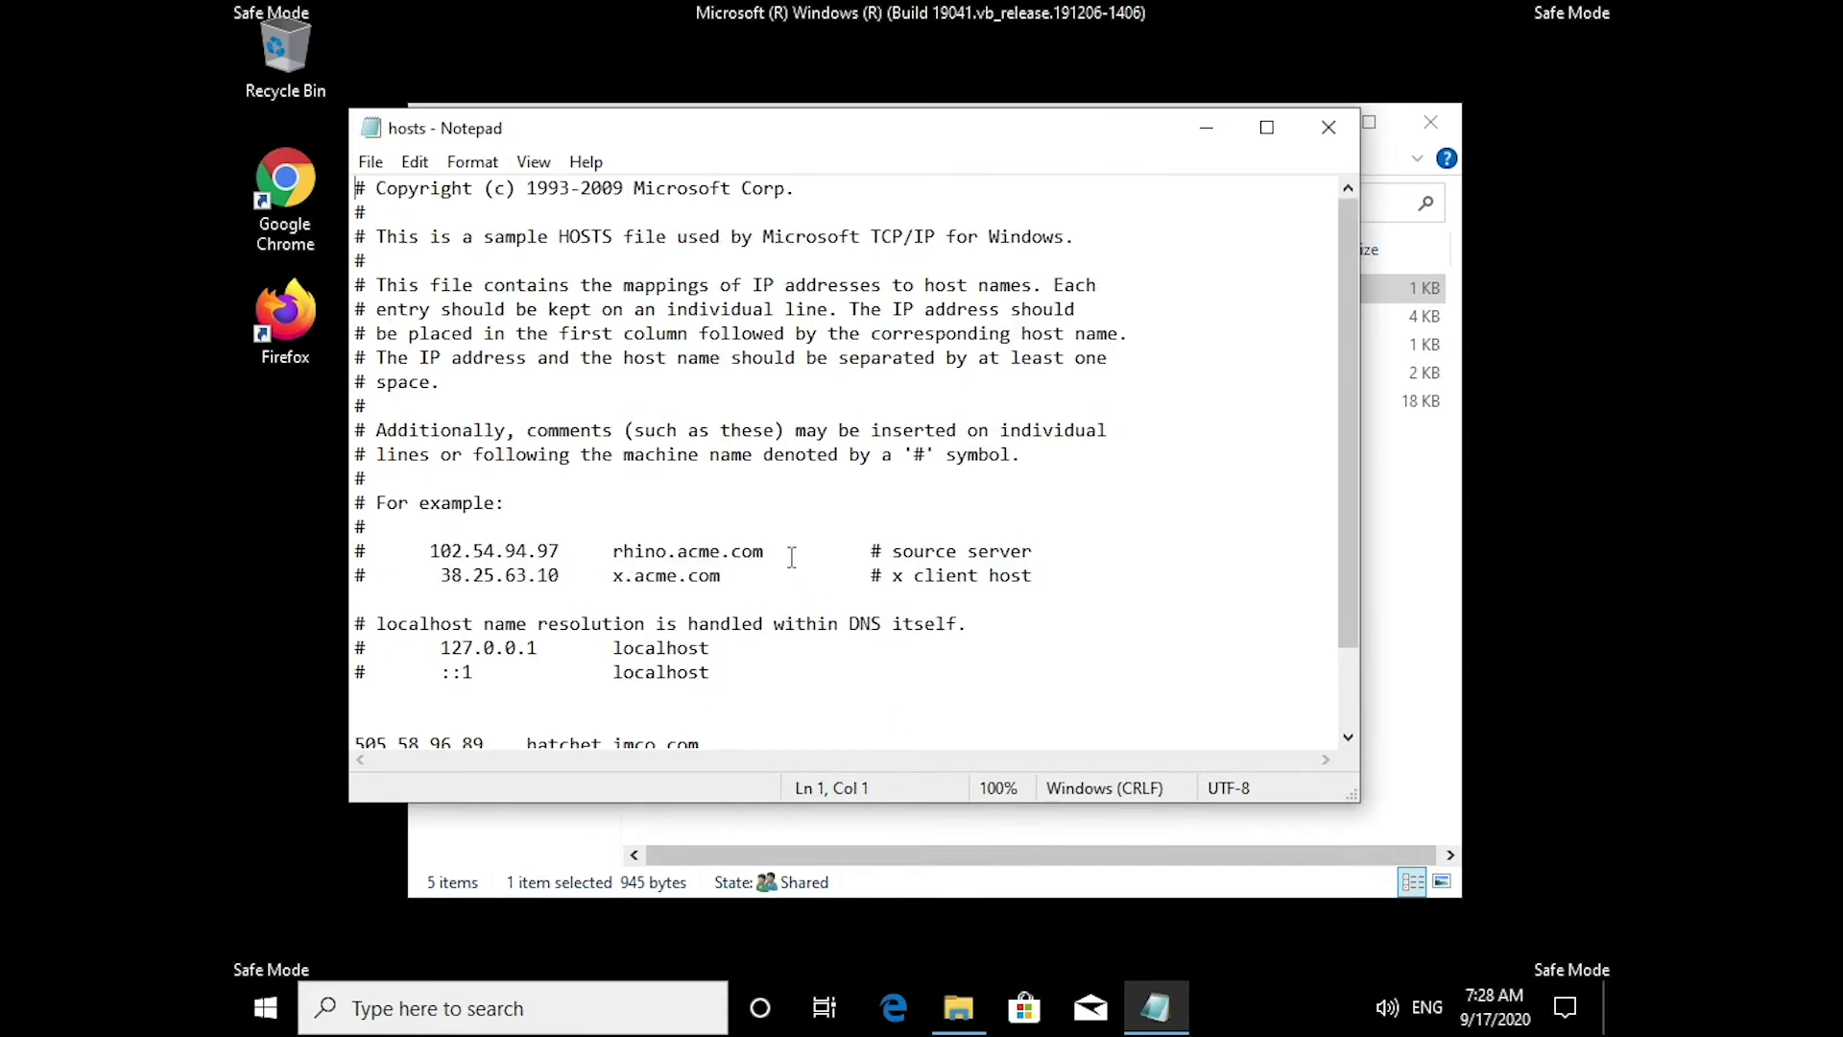
pyautogui.scroll(-2, 792, 557)
pyautogui.click(733, 711)
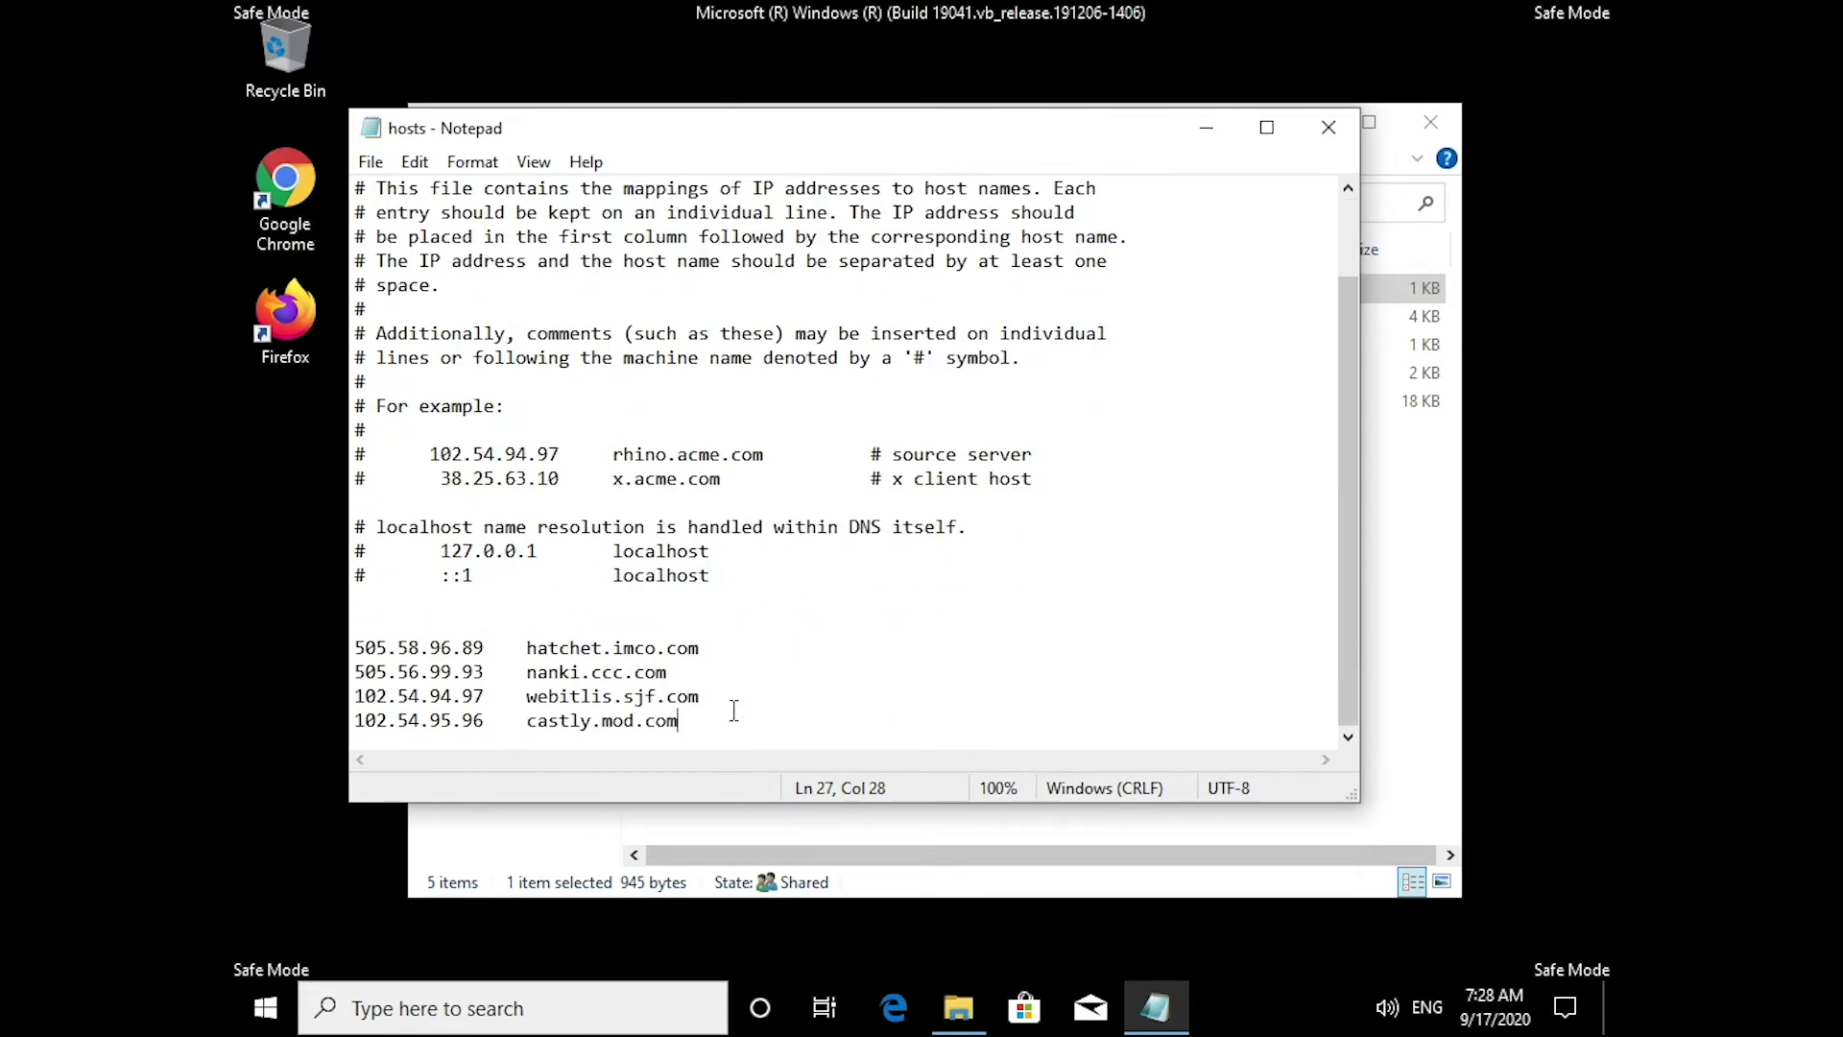
pyautogui.moveTo(727, 722); pyautogui.dragTo(369, 612)
pyautogui.rightClick(384, 644)
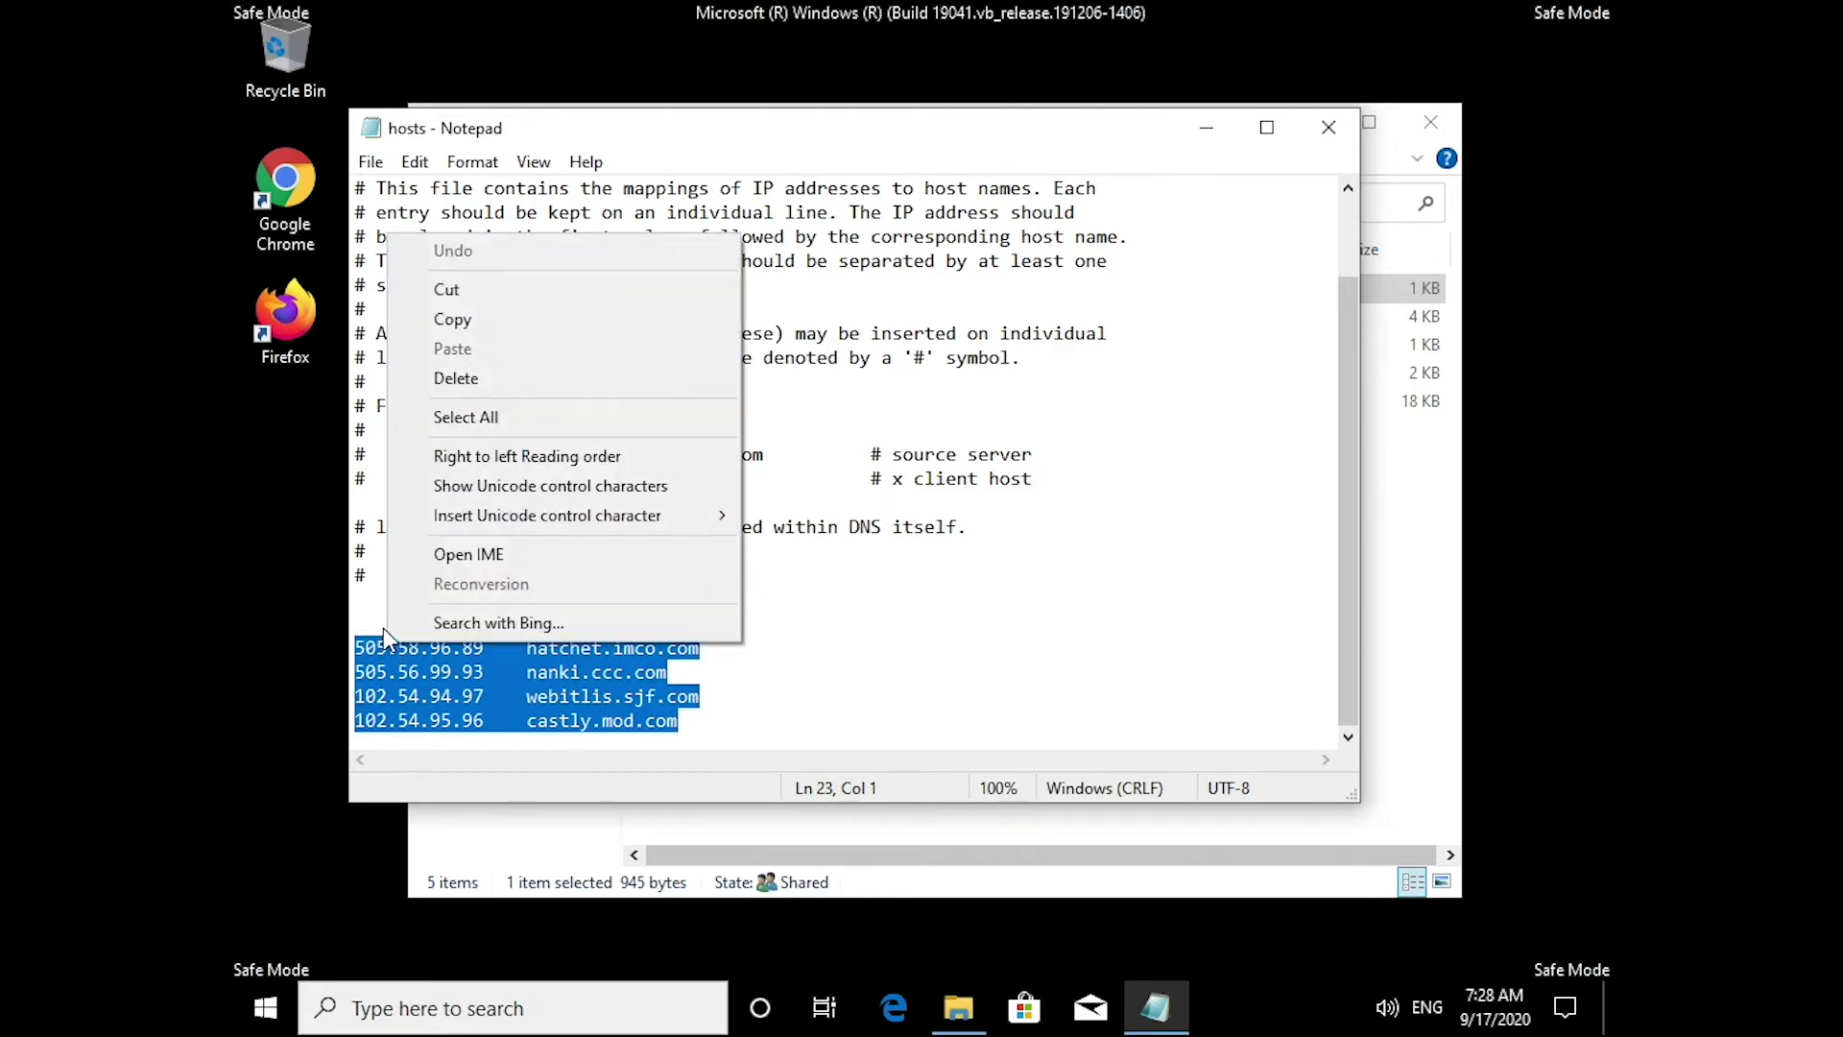
pyautogui.click(461, 378)
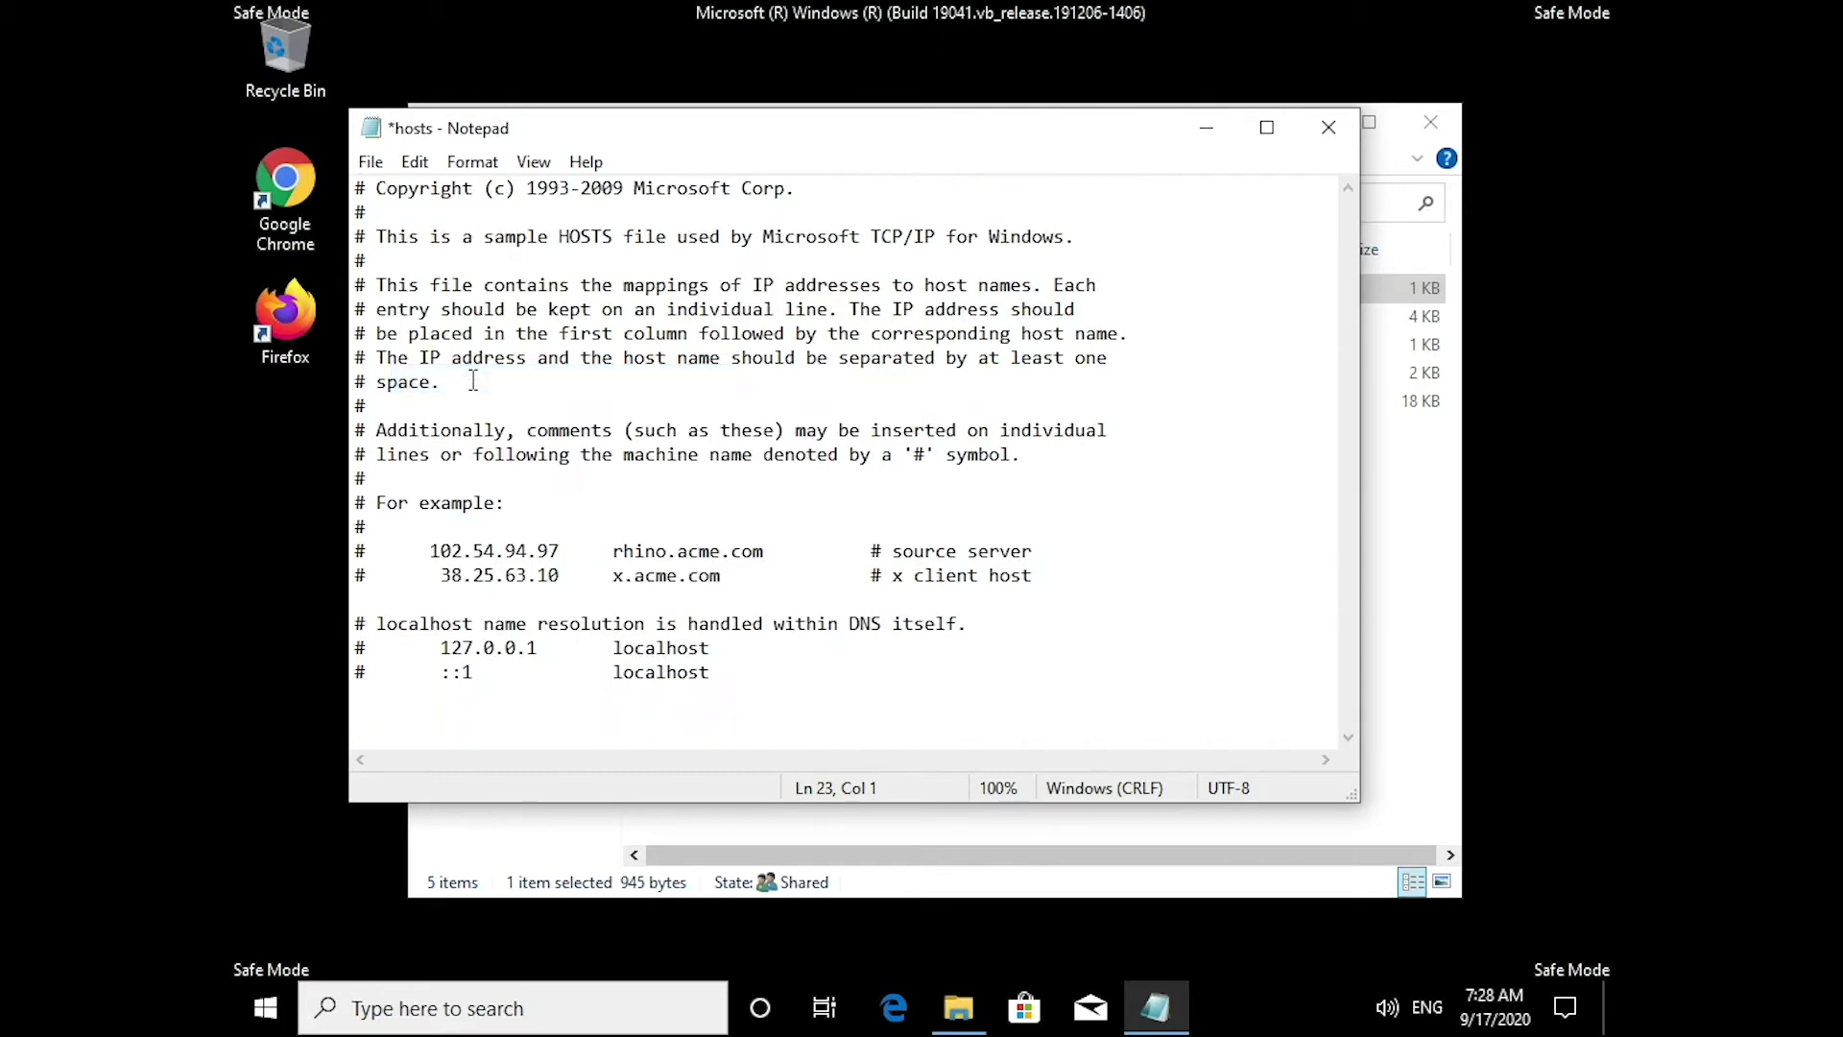
# Save the cleaned hosts file and close Notepad
pyautogui.click(371, 162)
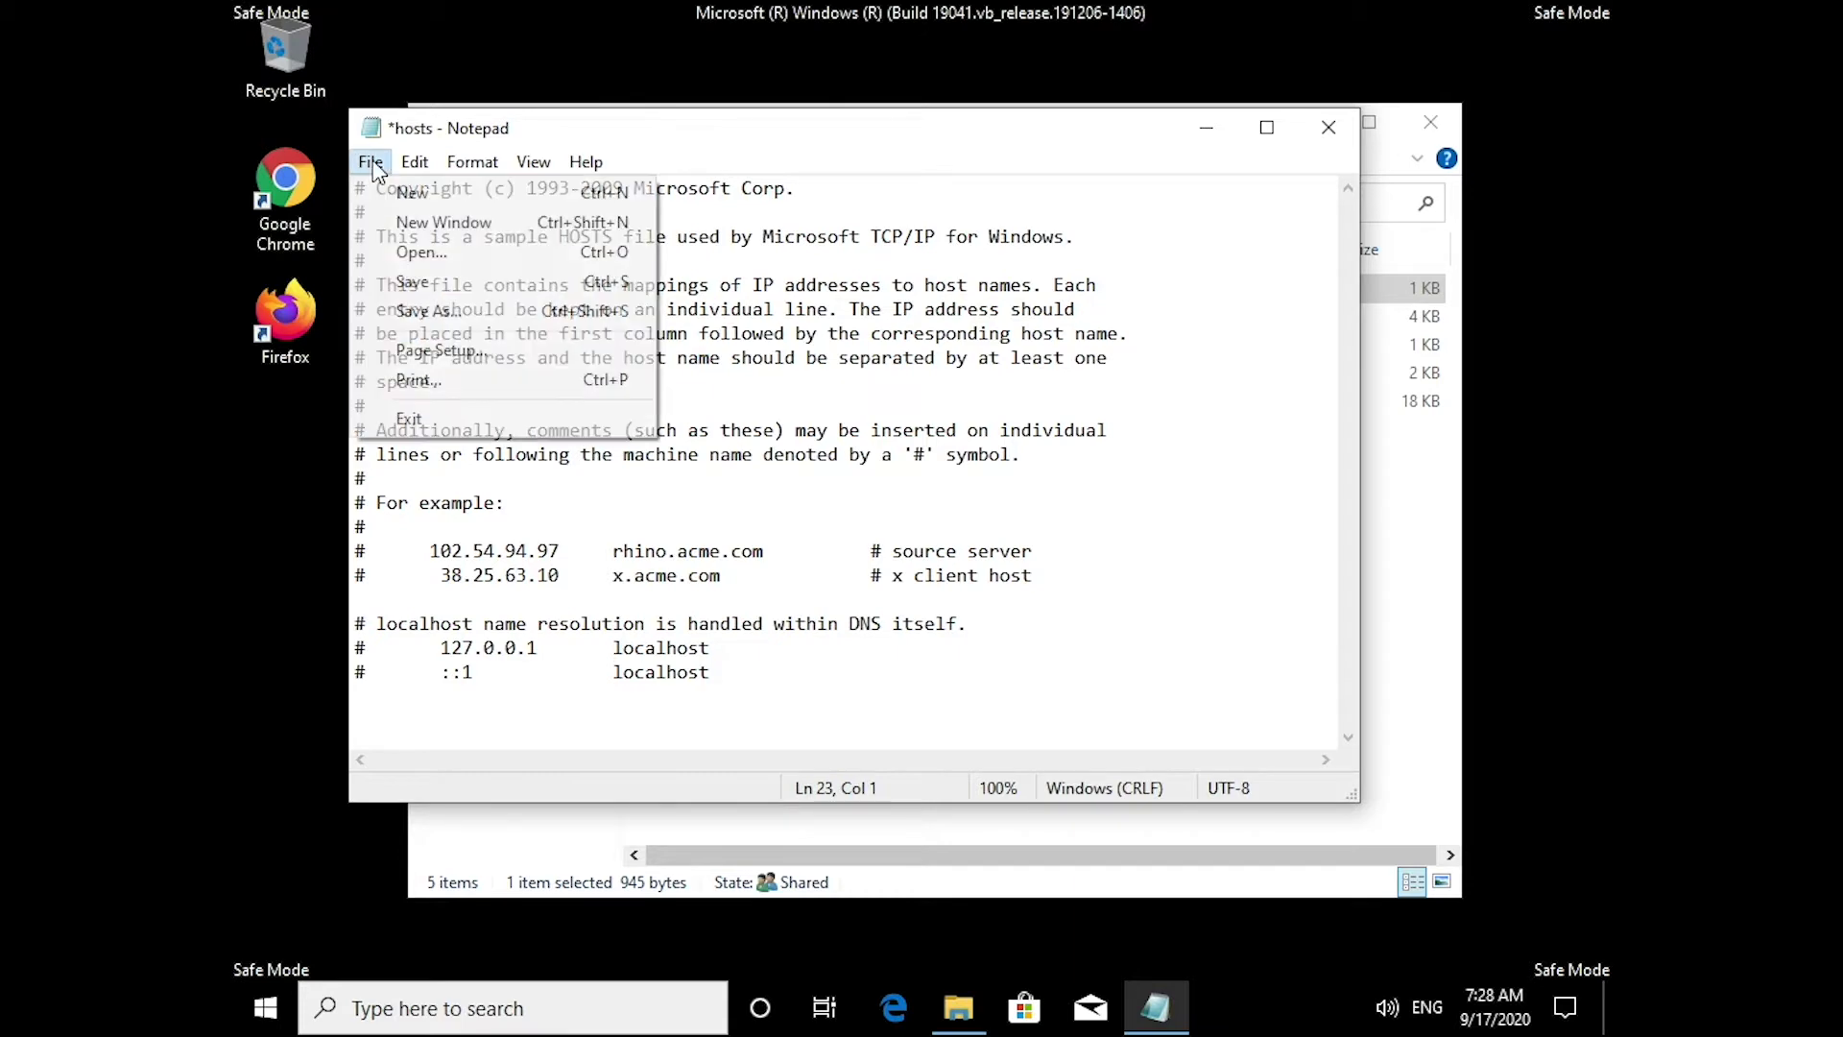
pyautogui.click(413, 282)
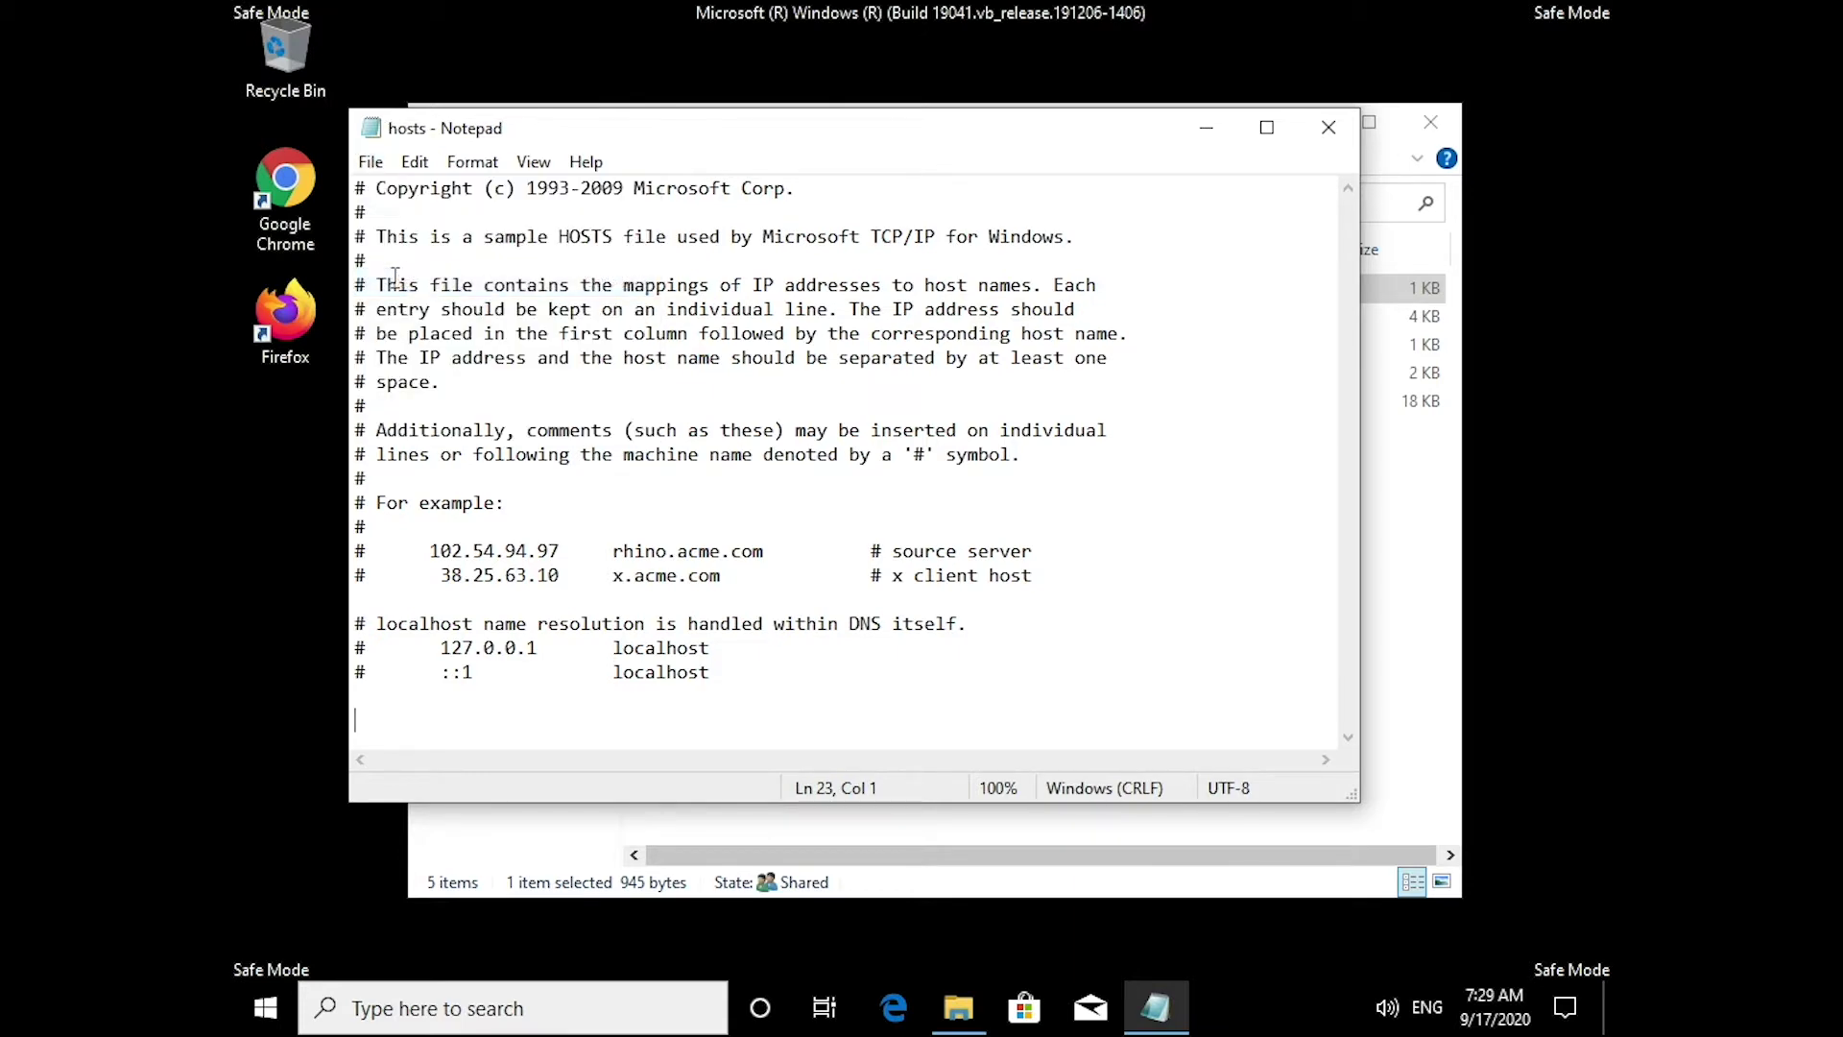
pyautogui.click(1329, 126)
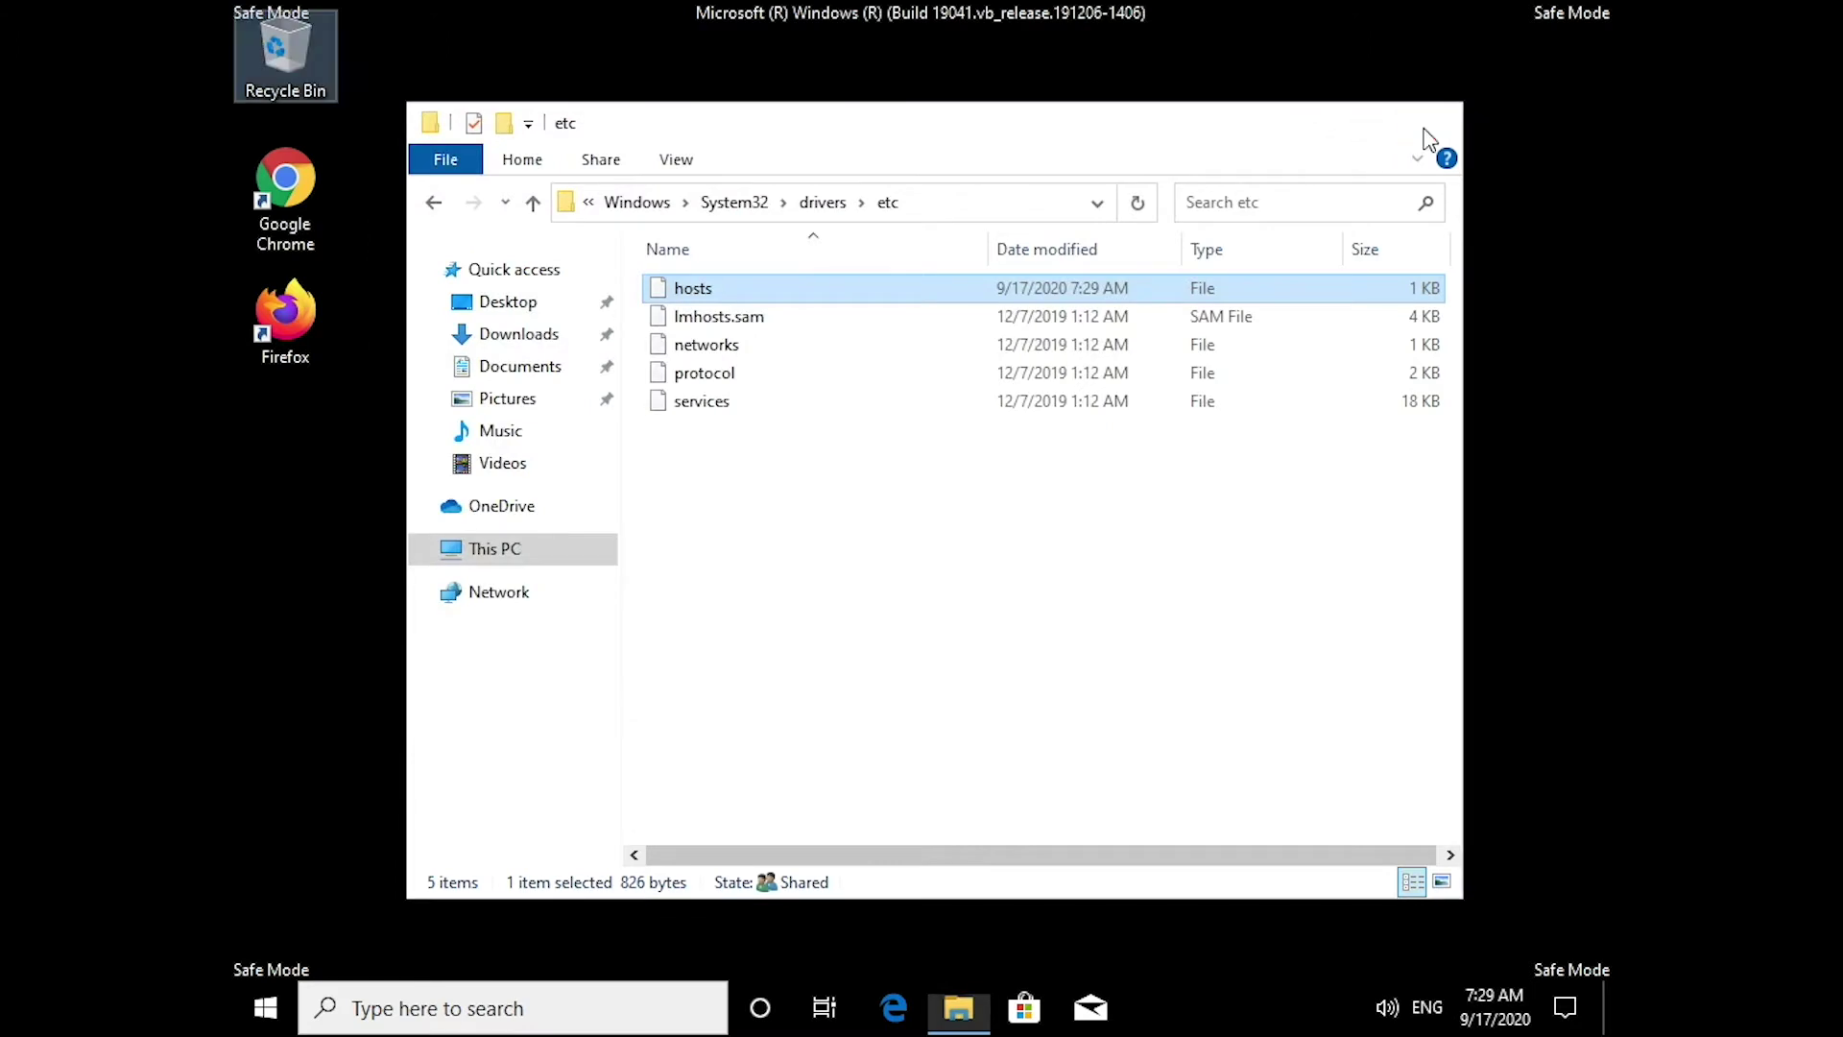
# Close the etc folder window and launch Registry Editor by searching 'regedit'
pyautogui.click(1429, 137)
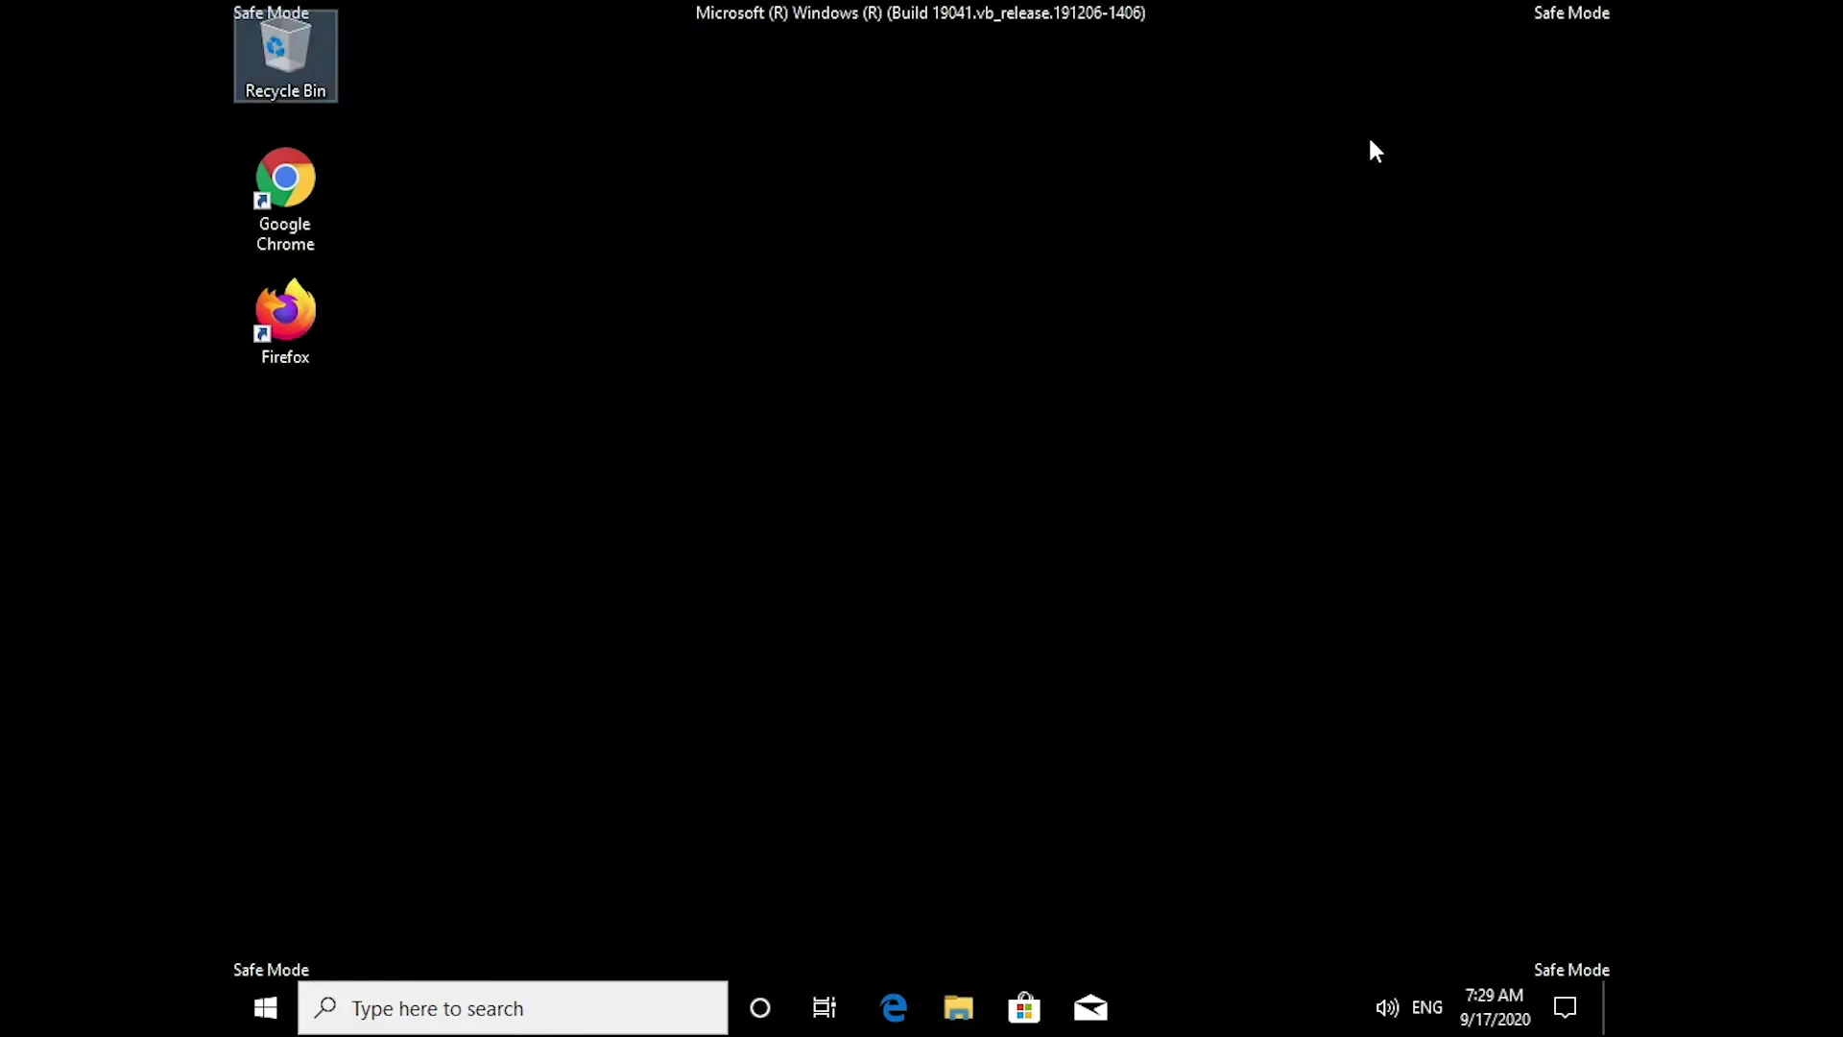
pyautogui.click(487, 1008)
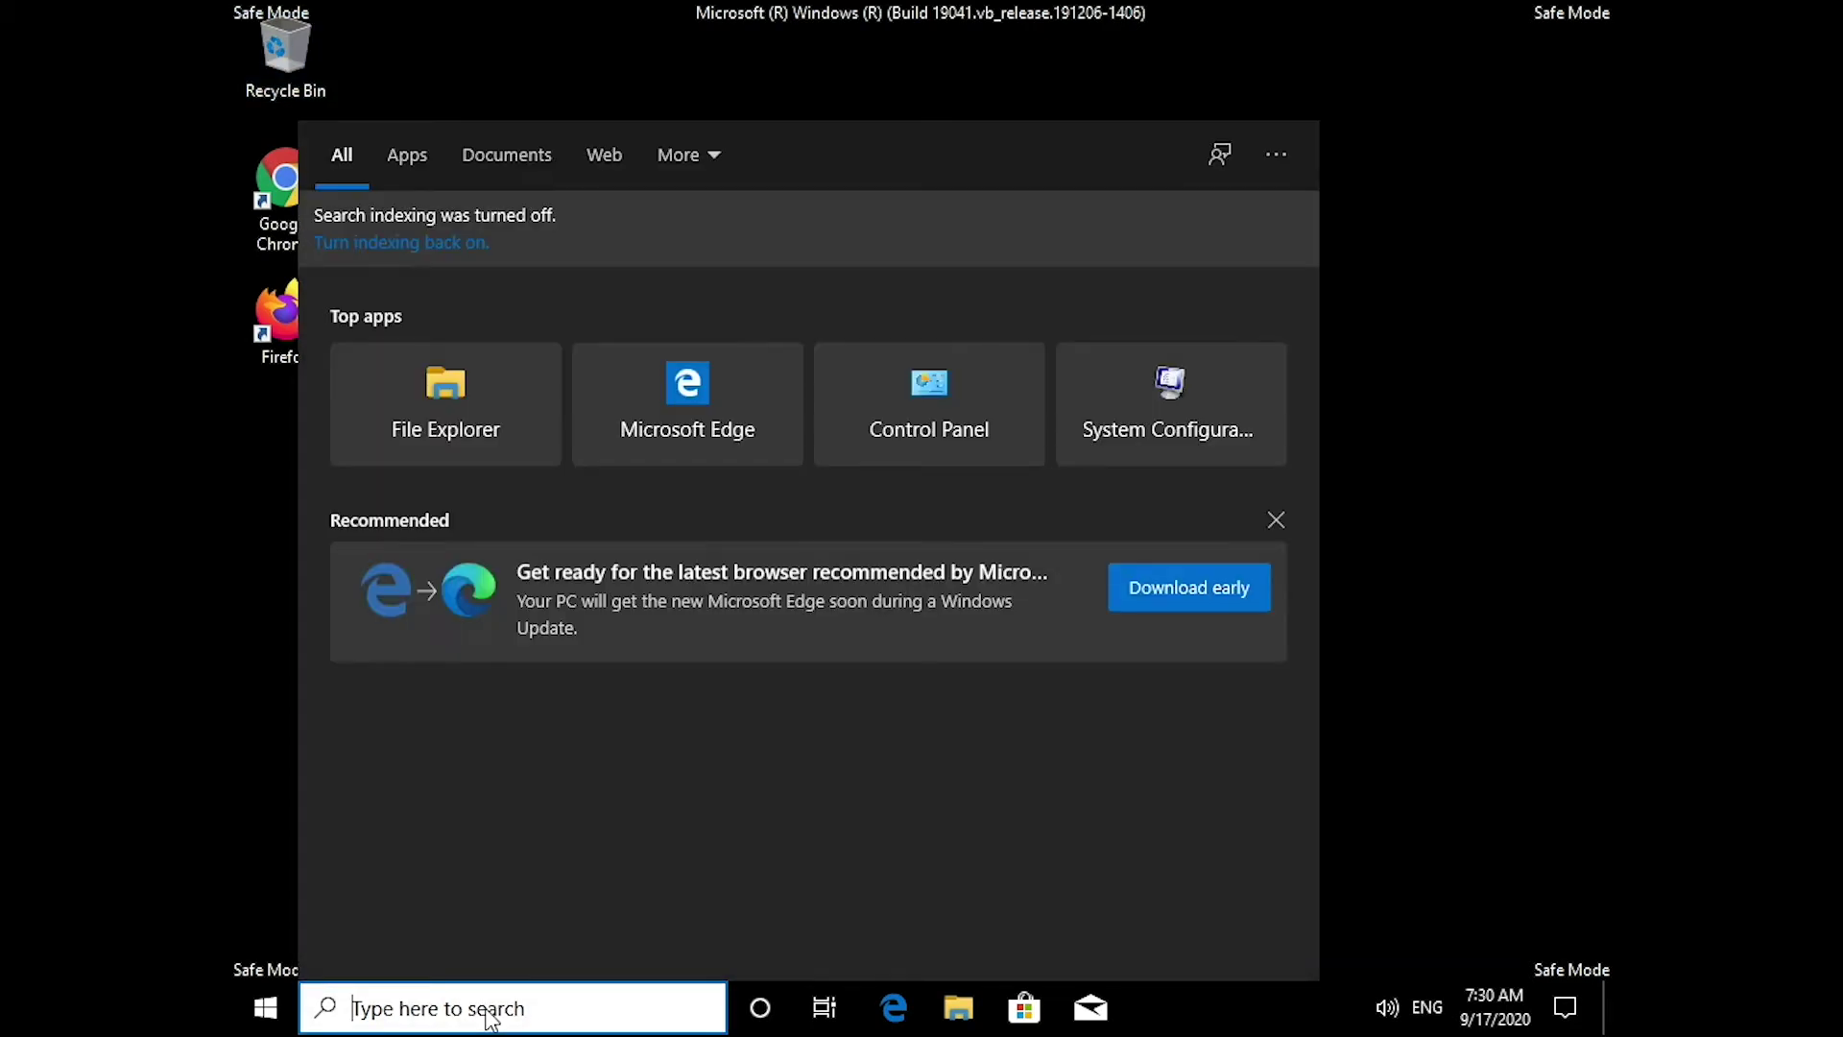
pyautogui.write('regedi')
pyautogui.press('Return')
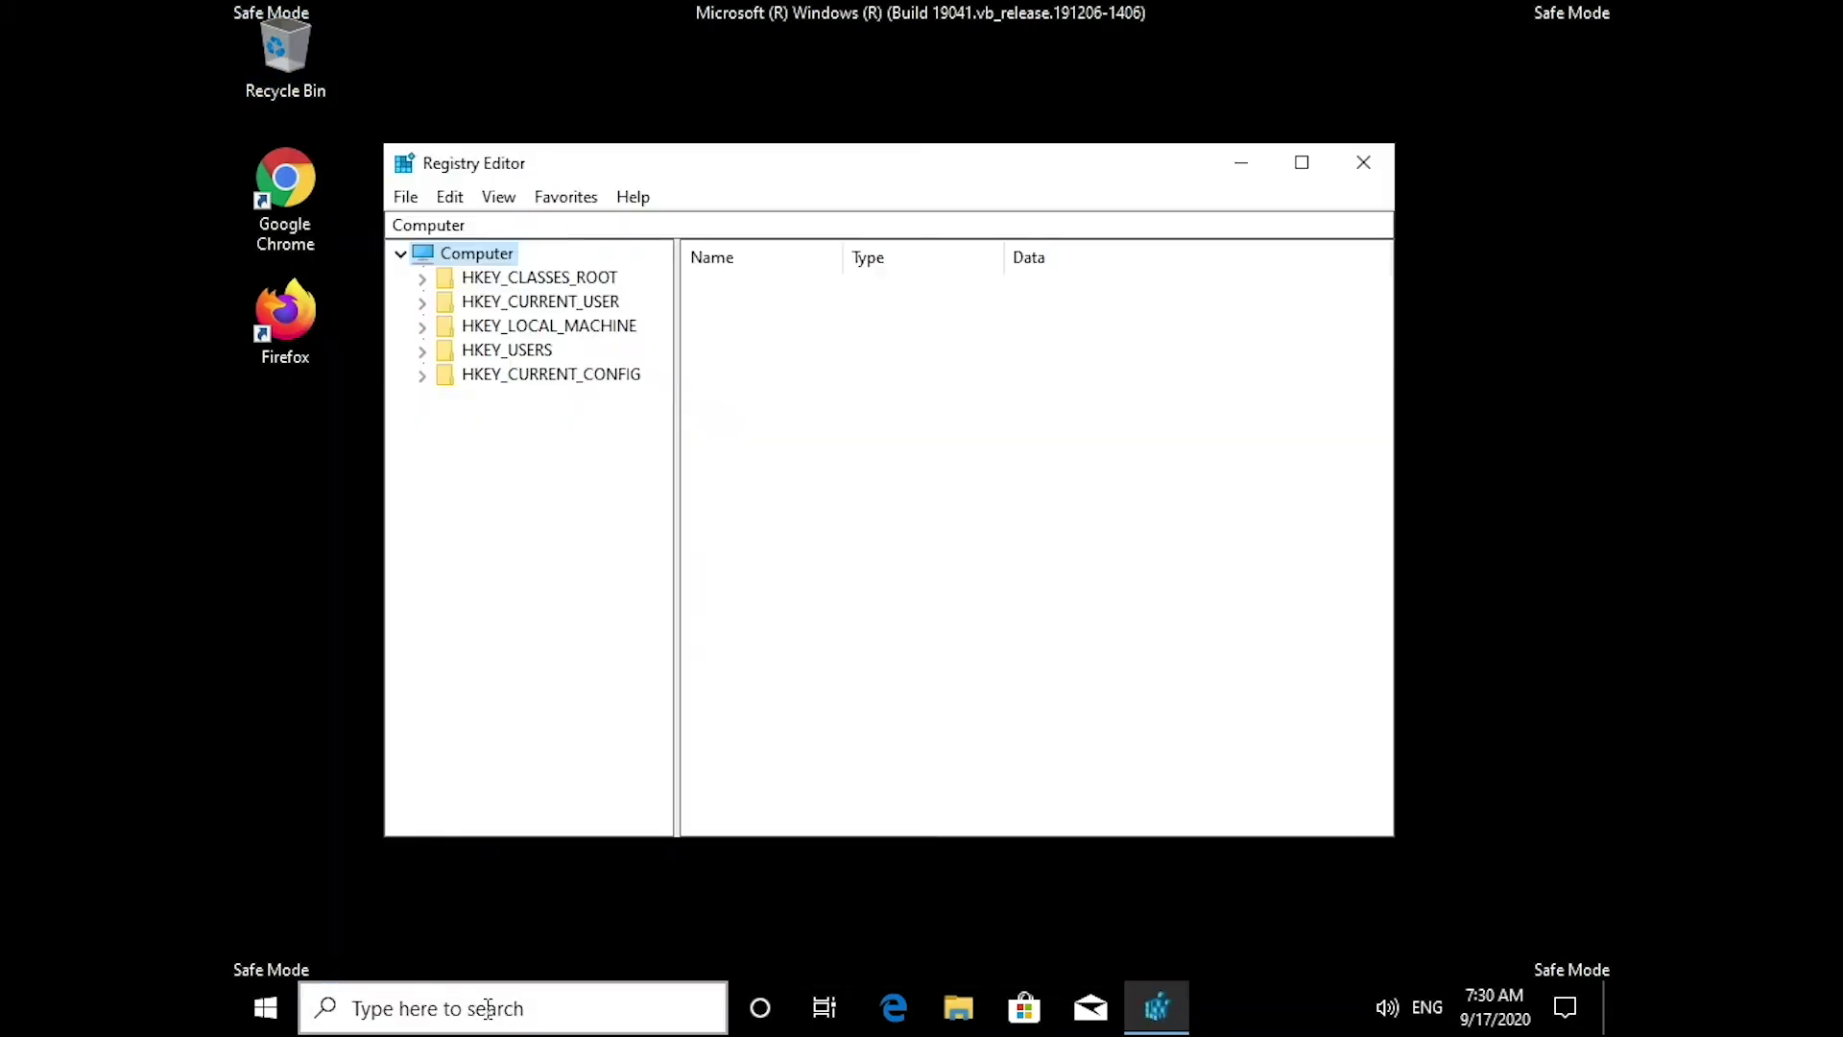
# Expand HKEY_LOCAL_MACHINE > SOFTWARE > Microsoft > Windows > CurrentVersion and open the Run key
pyautogui.click(482, 329)
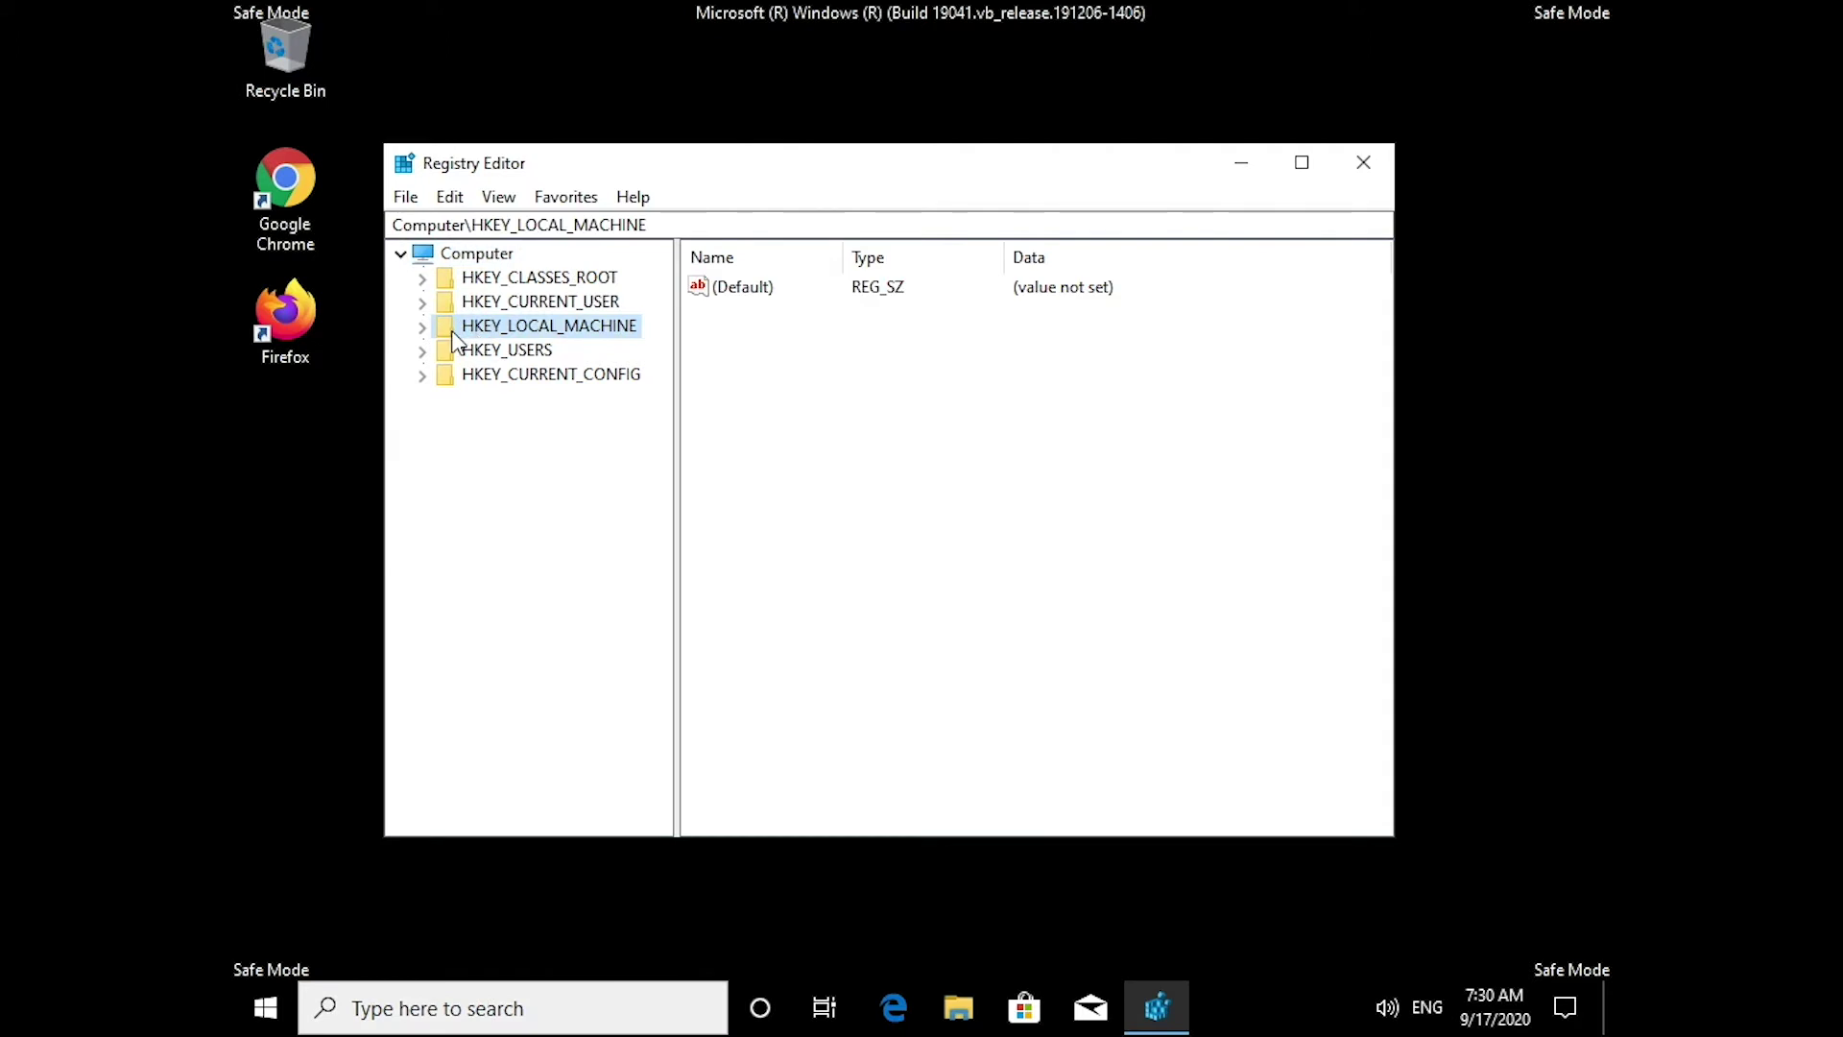
pyautogui.click(423, 328)
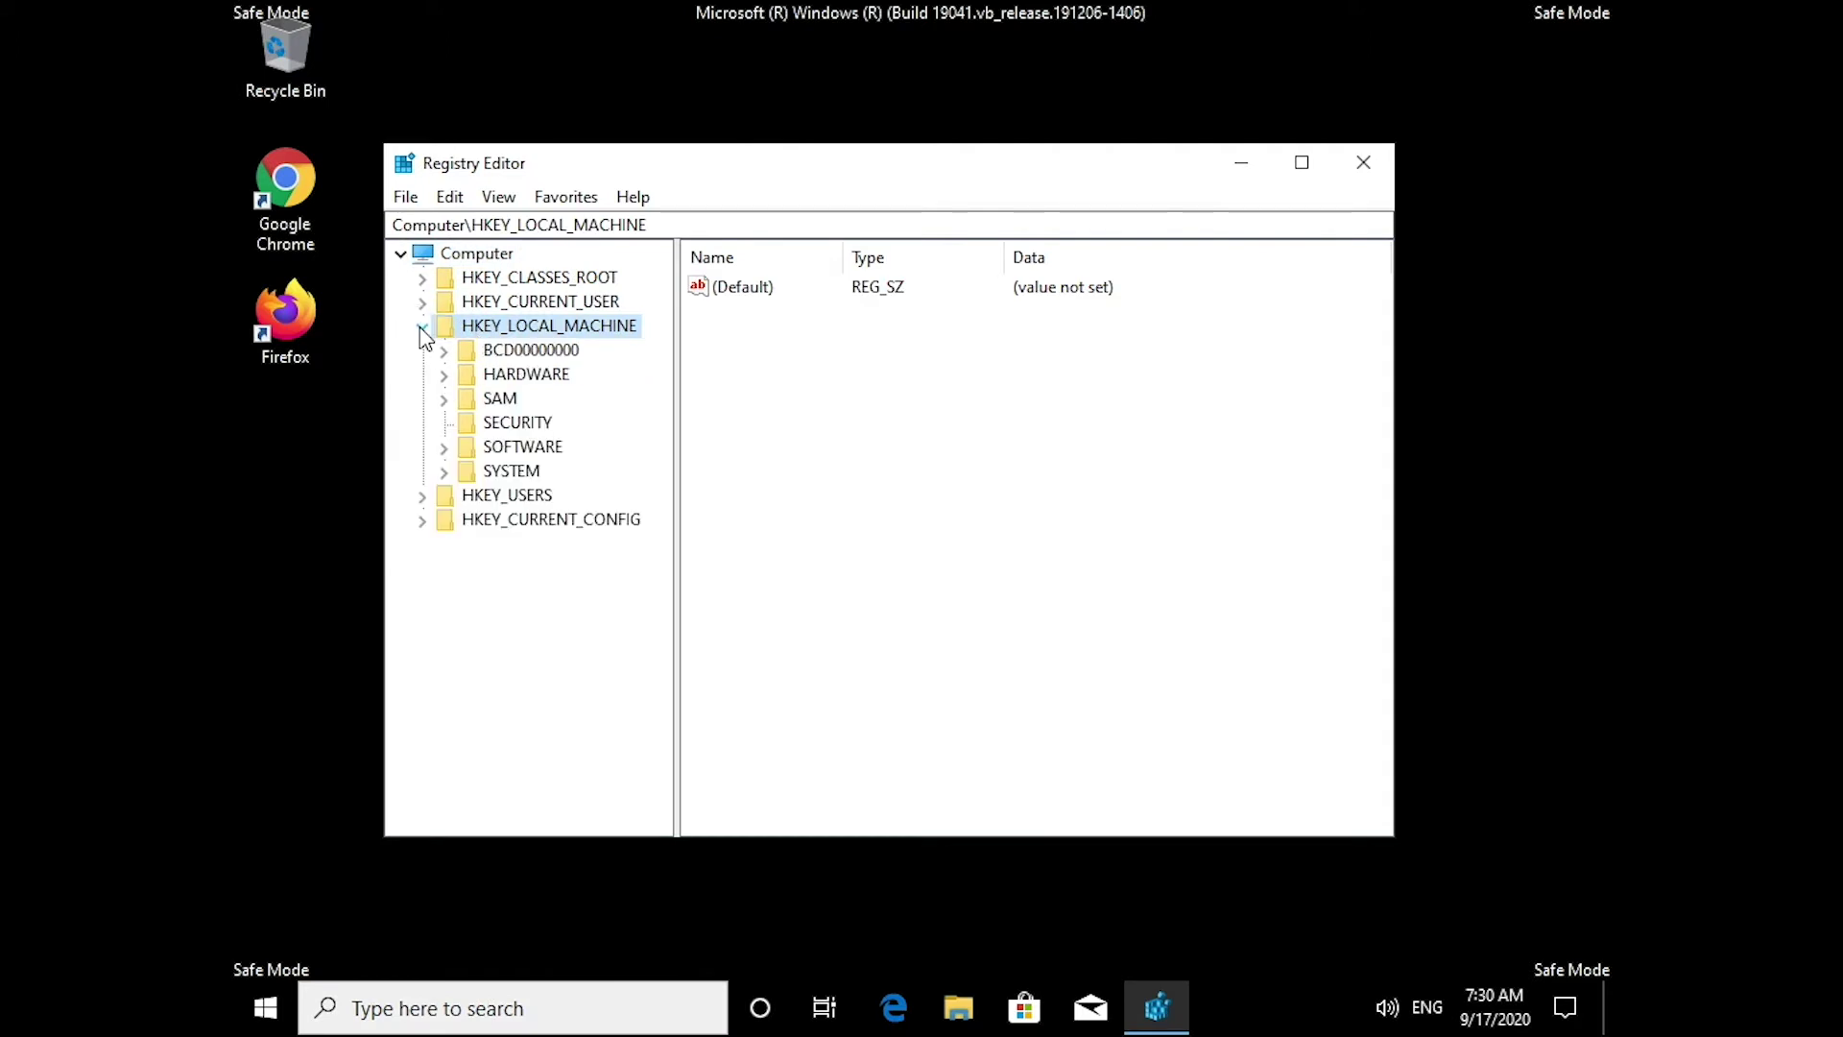
pyautogui.click(444, 447)
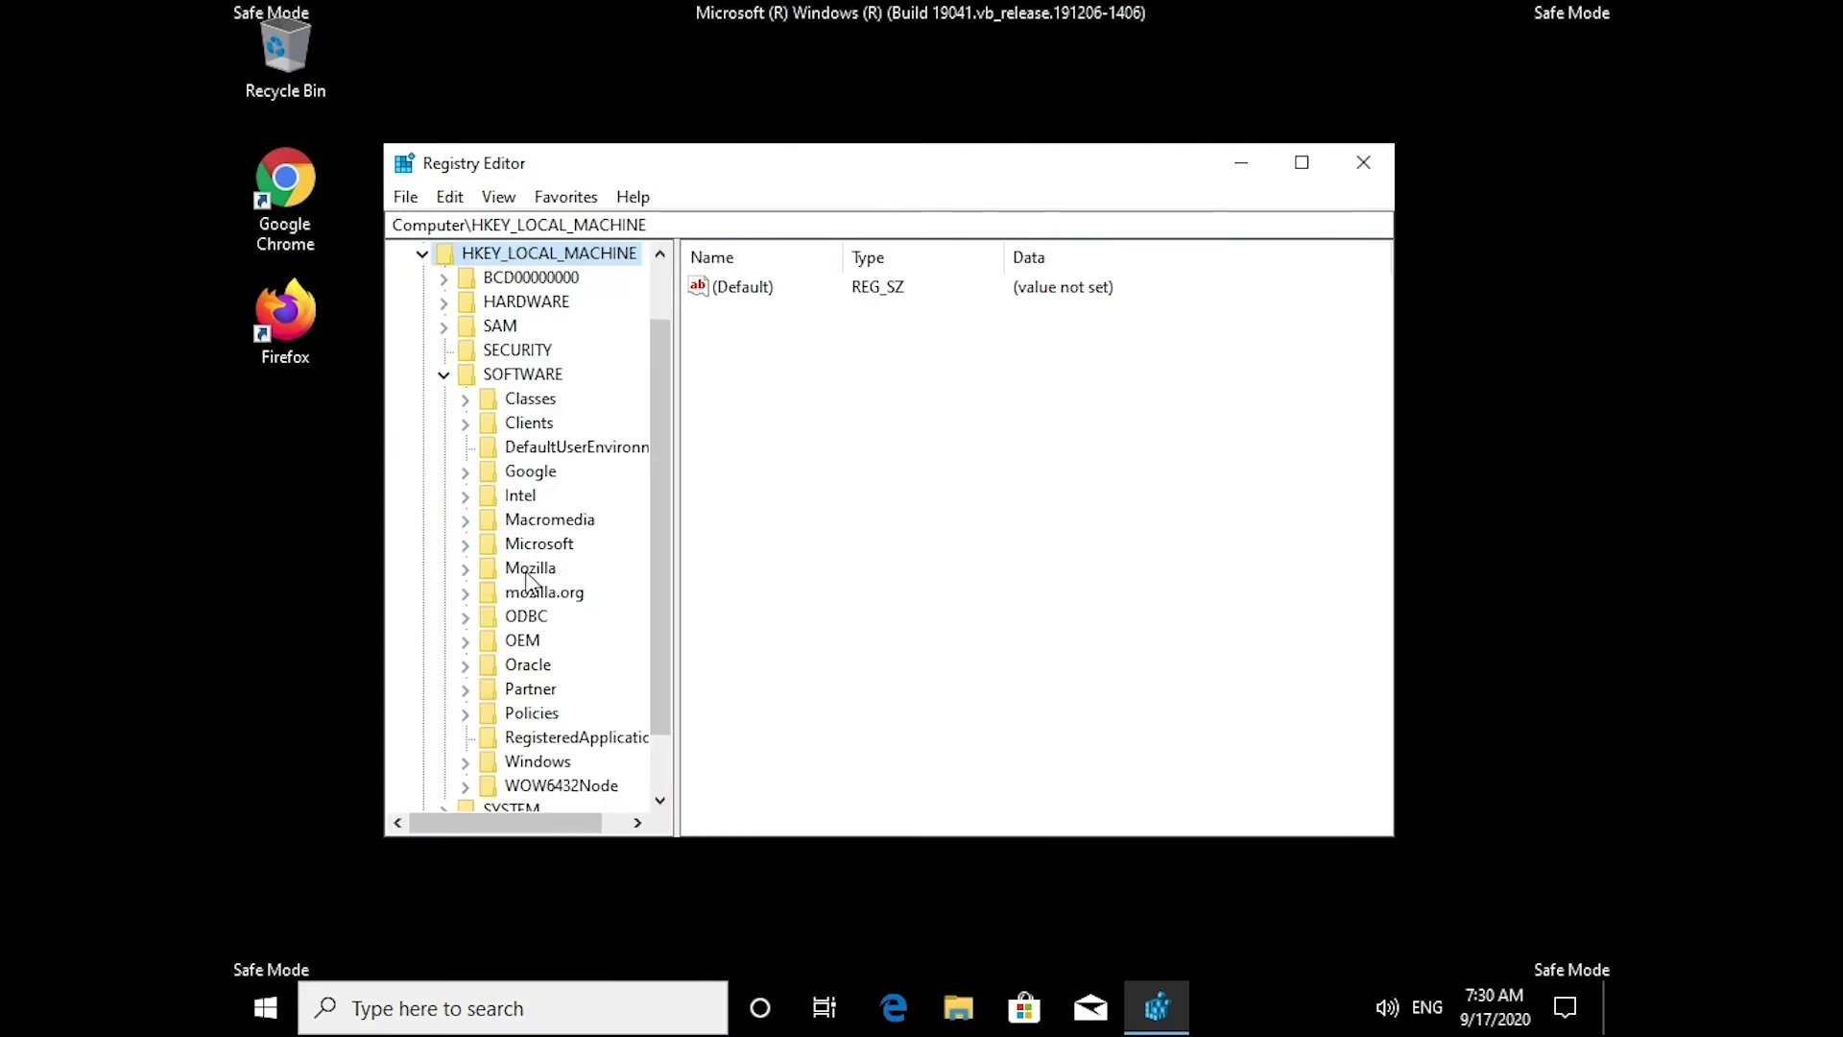
pyautogui.click(466, 764)
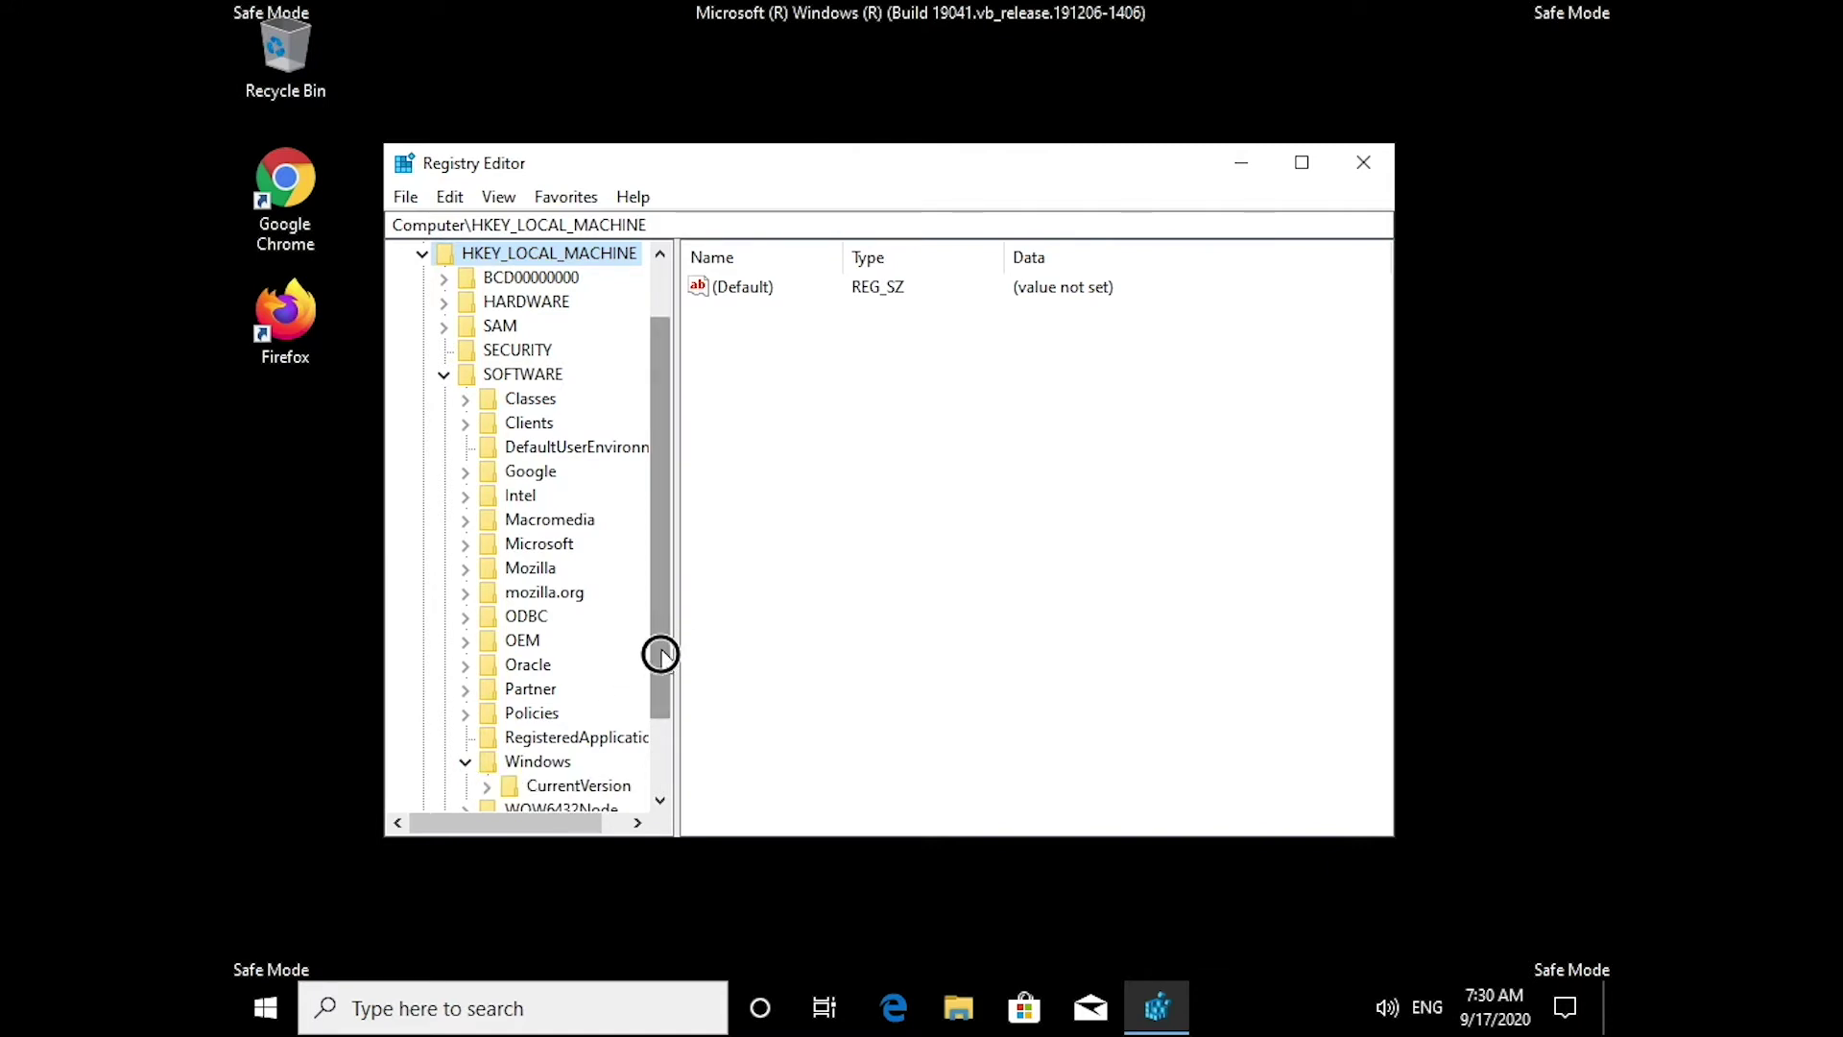
pyautogui.moveTo(659, 650); pyautogui.dragTo(650, 708)
pyautogui.click(468, 447)
pyautogui.moveTo(658, 312); pyautogui.dragTo(658, 695)
pyautogui.scroll(5, 499, 537)
pyautogui.click(487, 517)
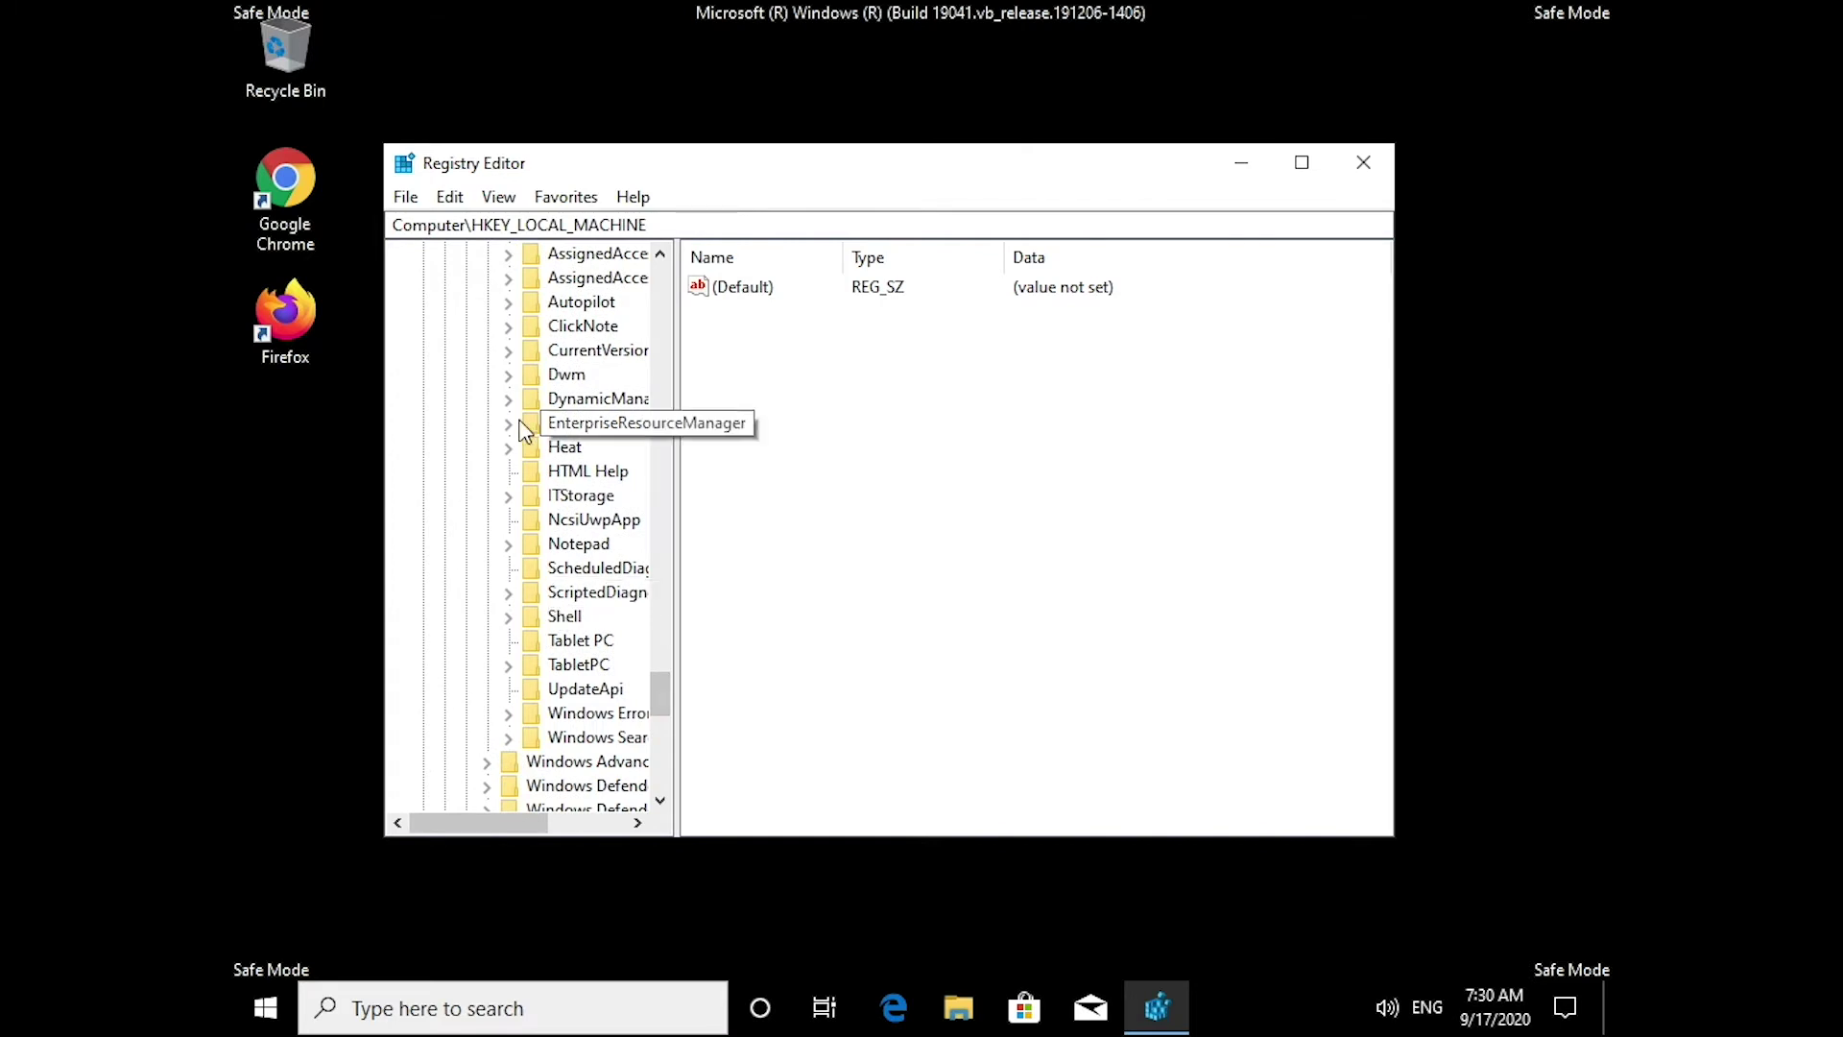
pyautogui.click(509, 350)
pyautogui.moveTo(659, 544); pyautogui.dragTo(659, 660)
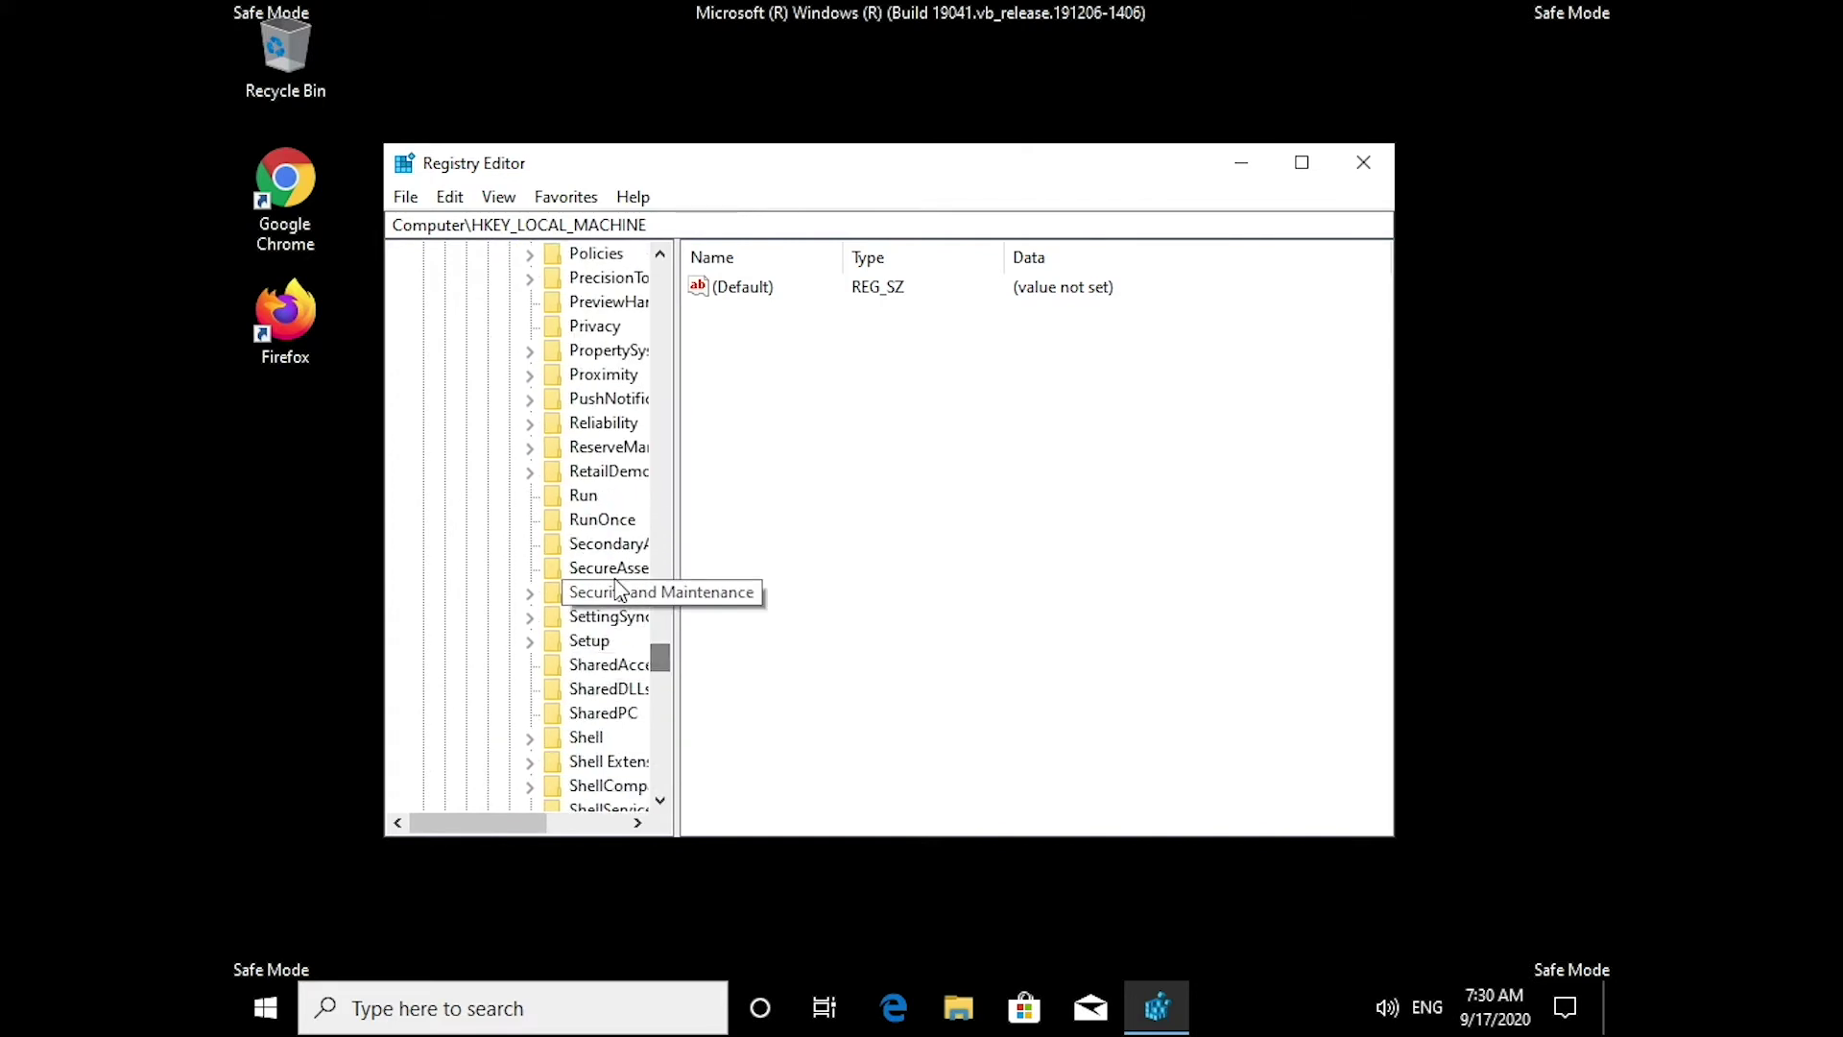
pyautogui.click(583, 496)
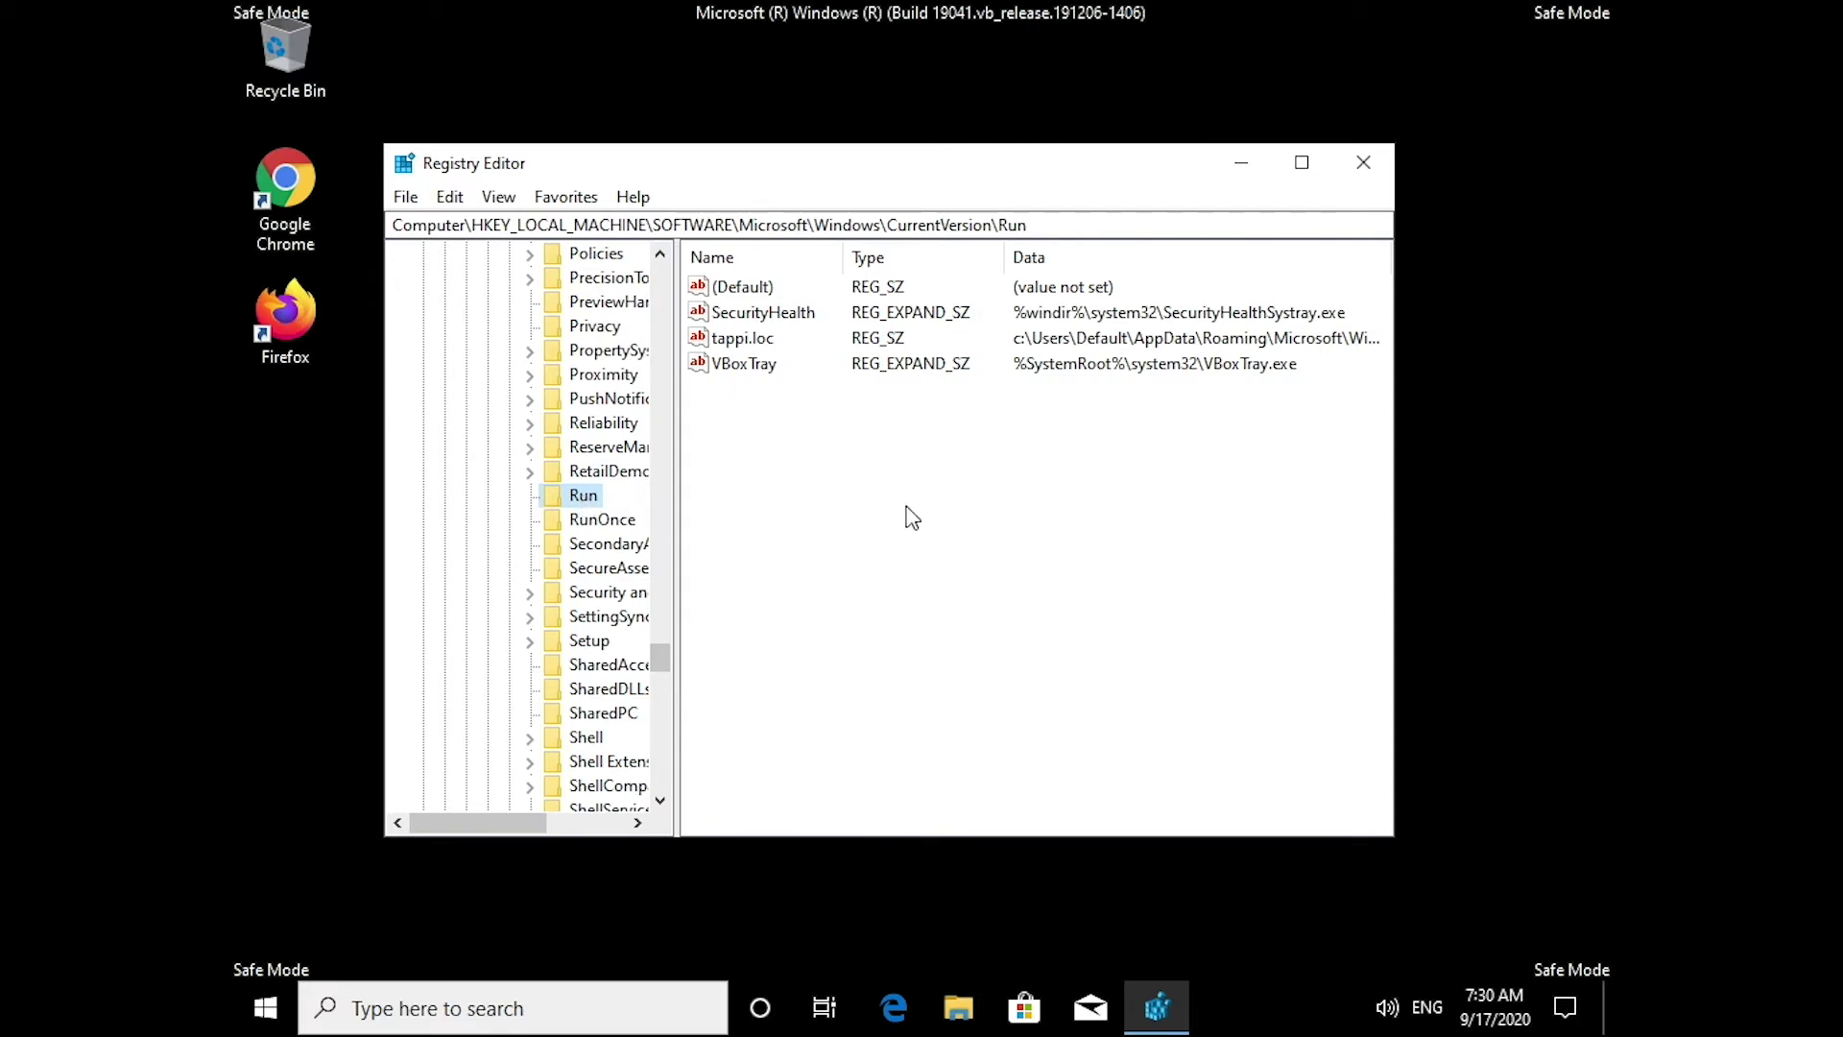
# Delete the tappi.loc value from the HKLM Run key and confirm the deletion
pyautogui.click(741, 338)
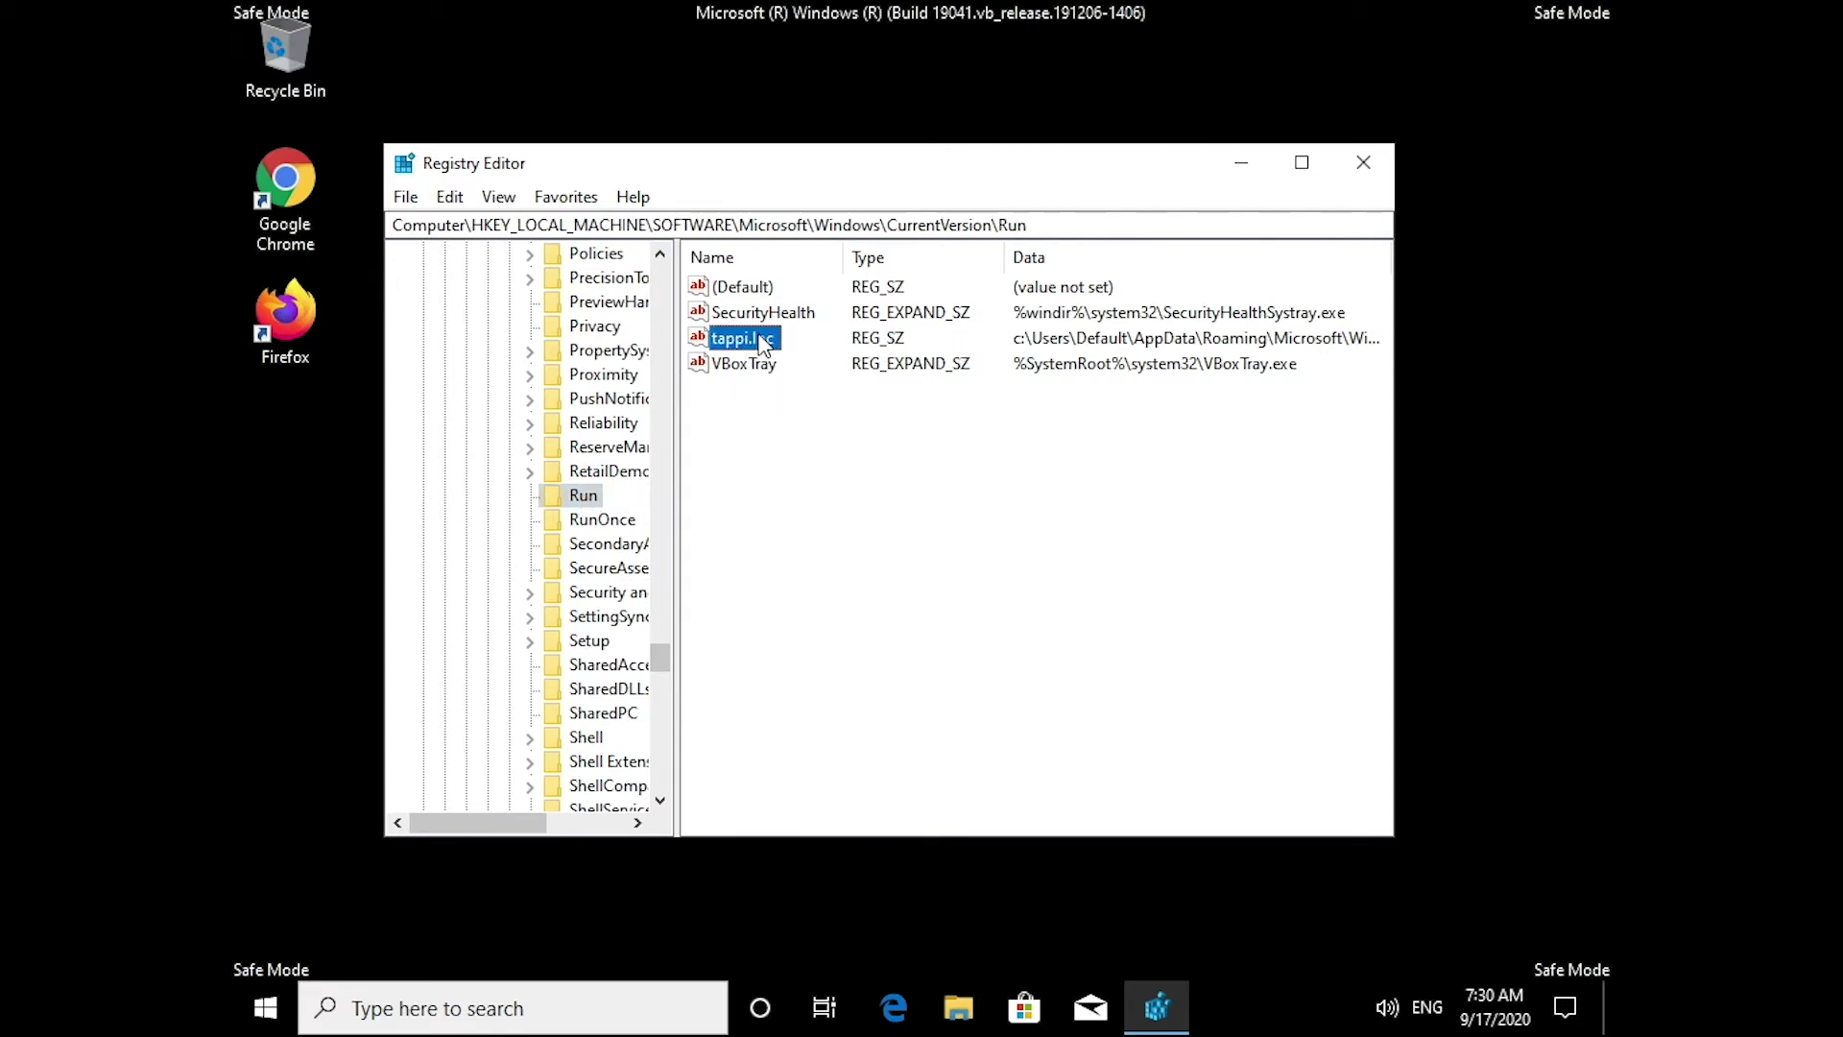
pyautogui.rightClick(759, 336)
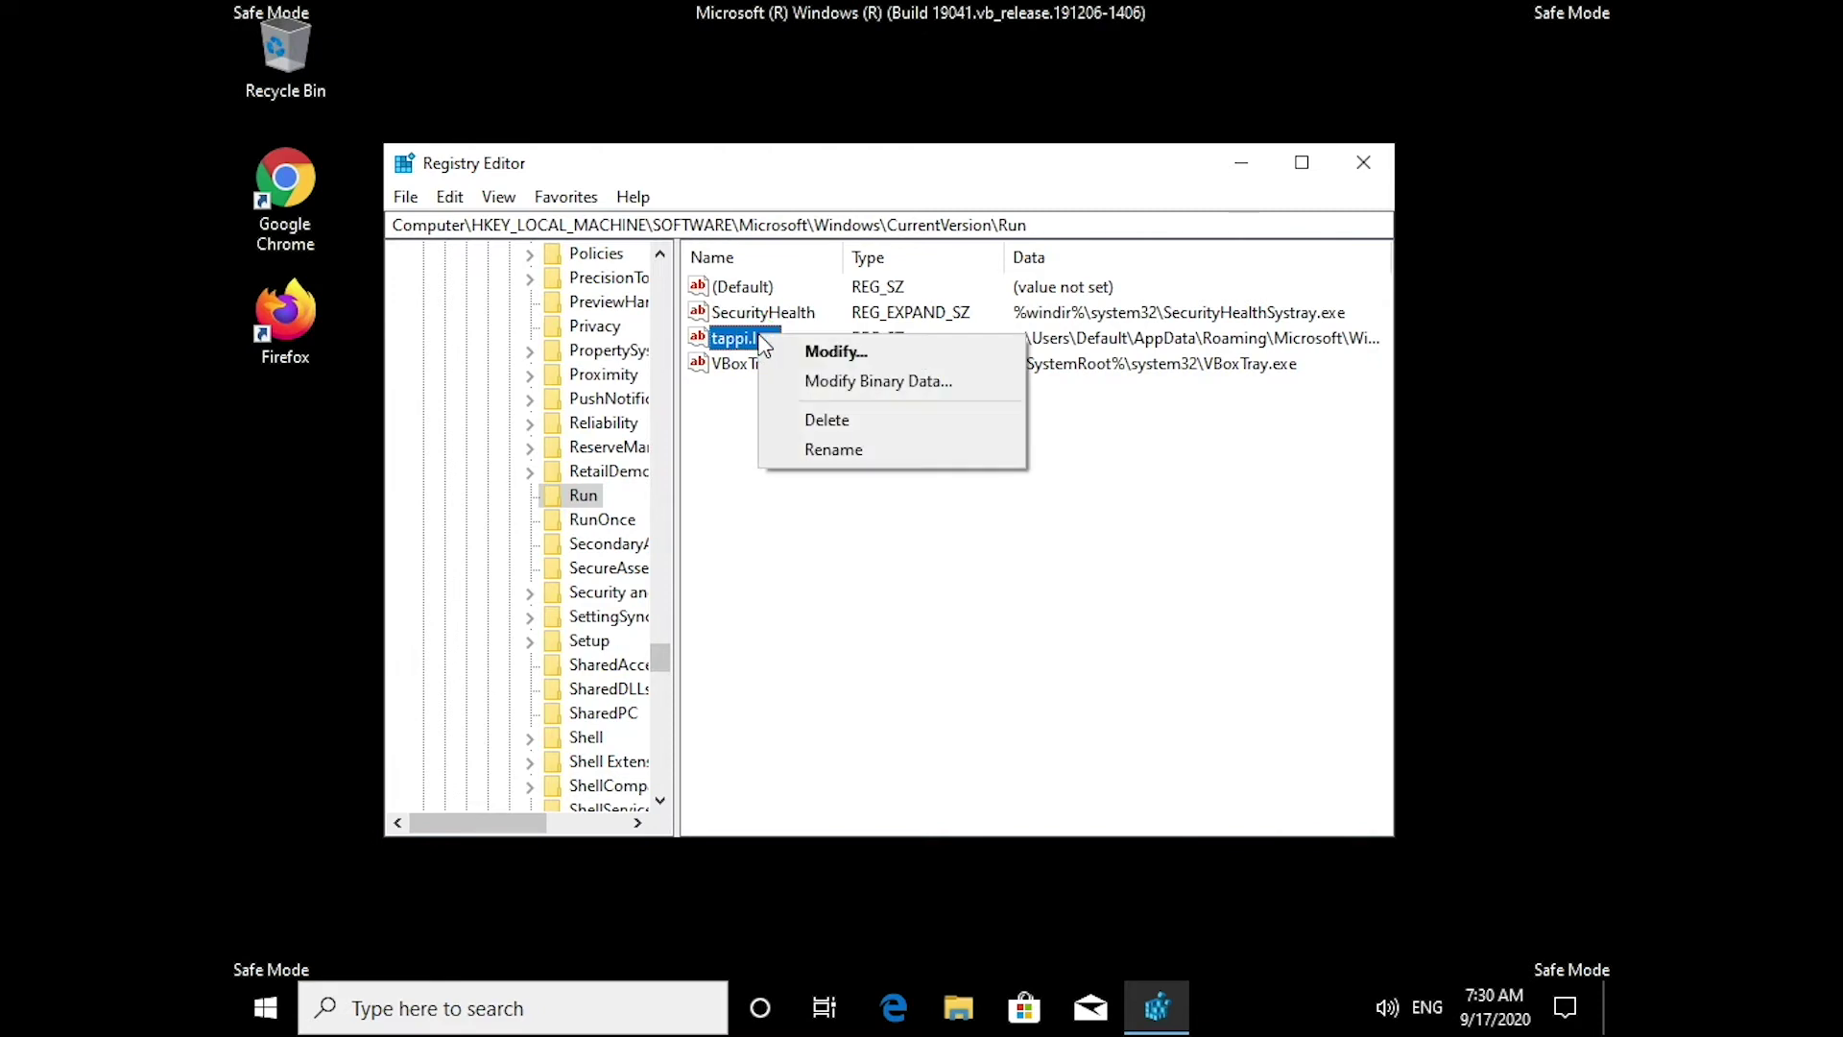
pyautogui.click(827, 424)
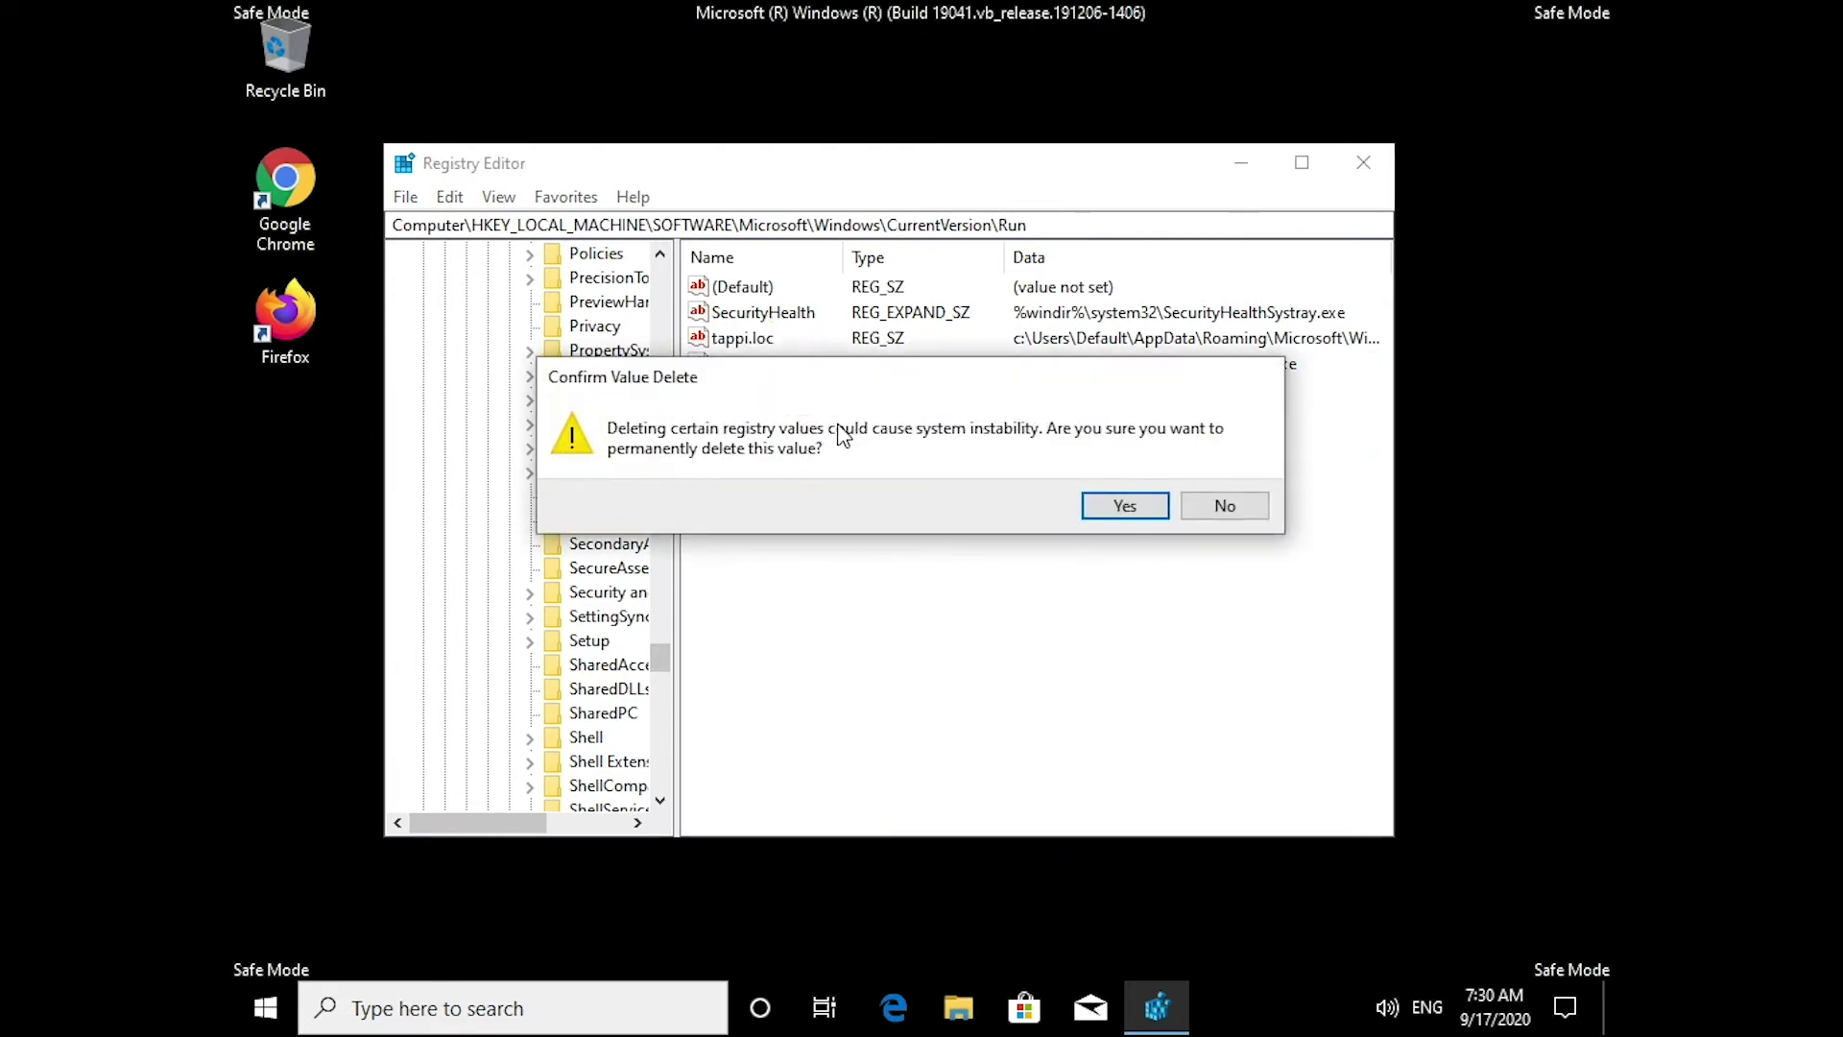
pyautogui.click(1120, 503)
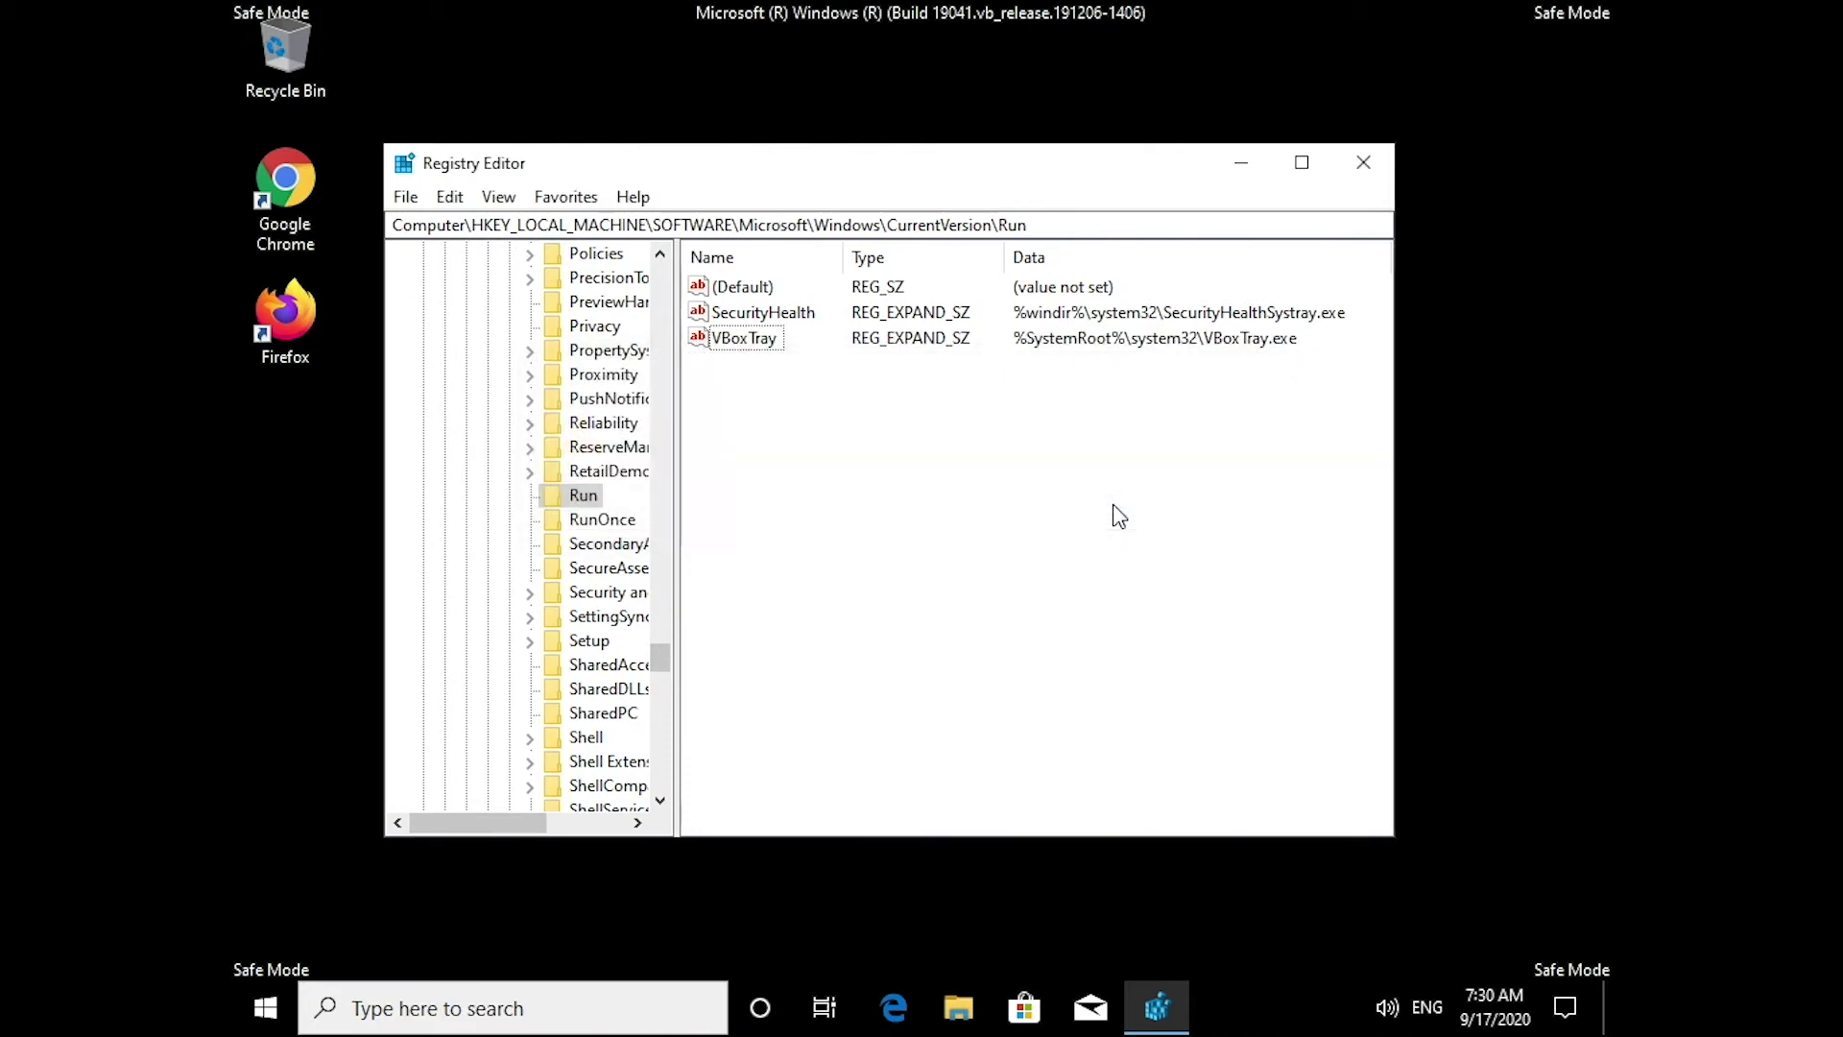
pyautogui.moveTo(661, 657); pyautogui.dragTo(662, 273)
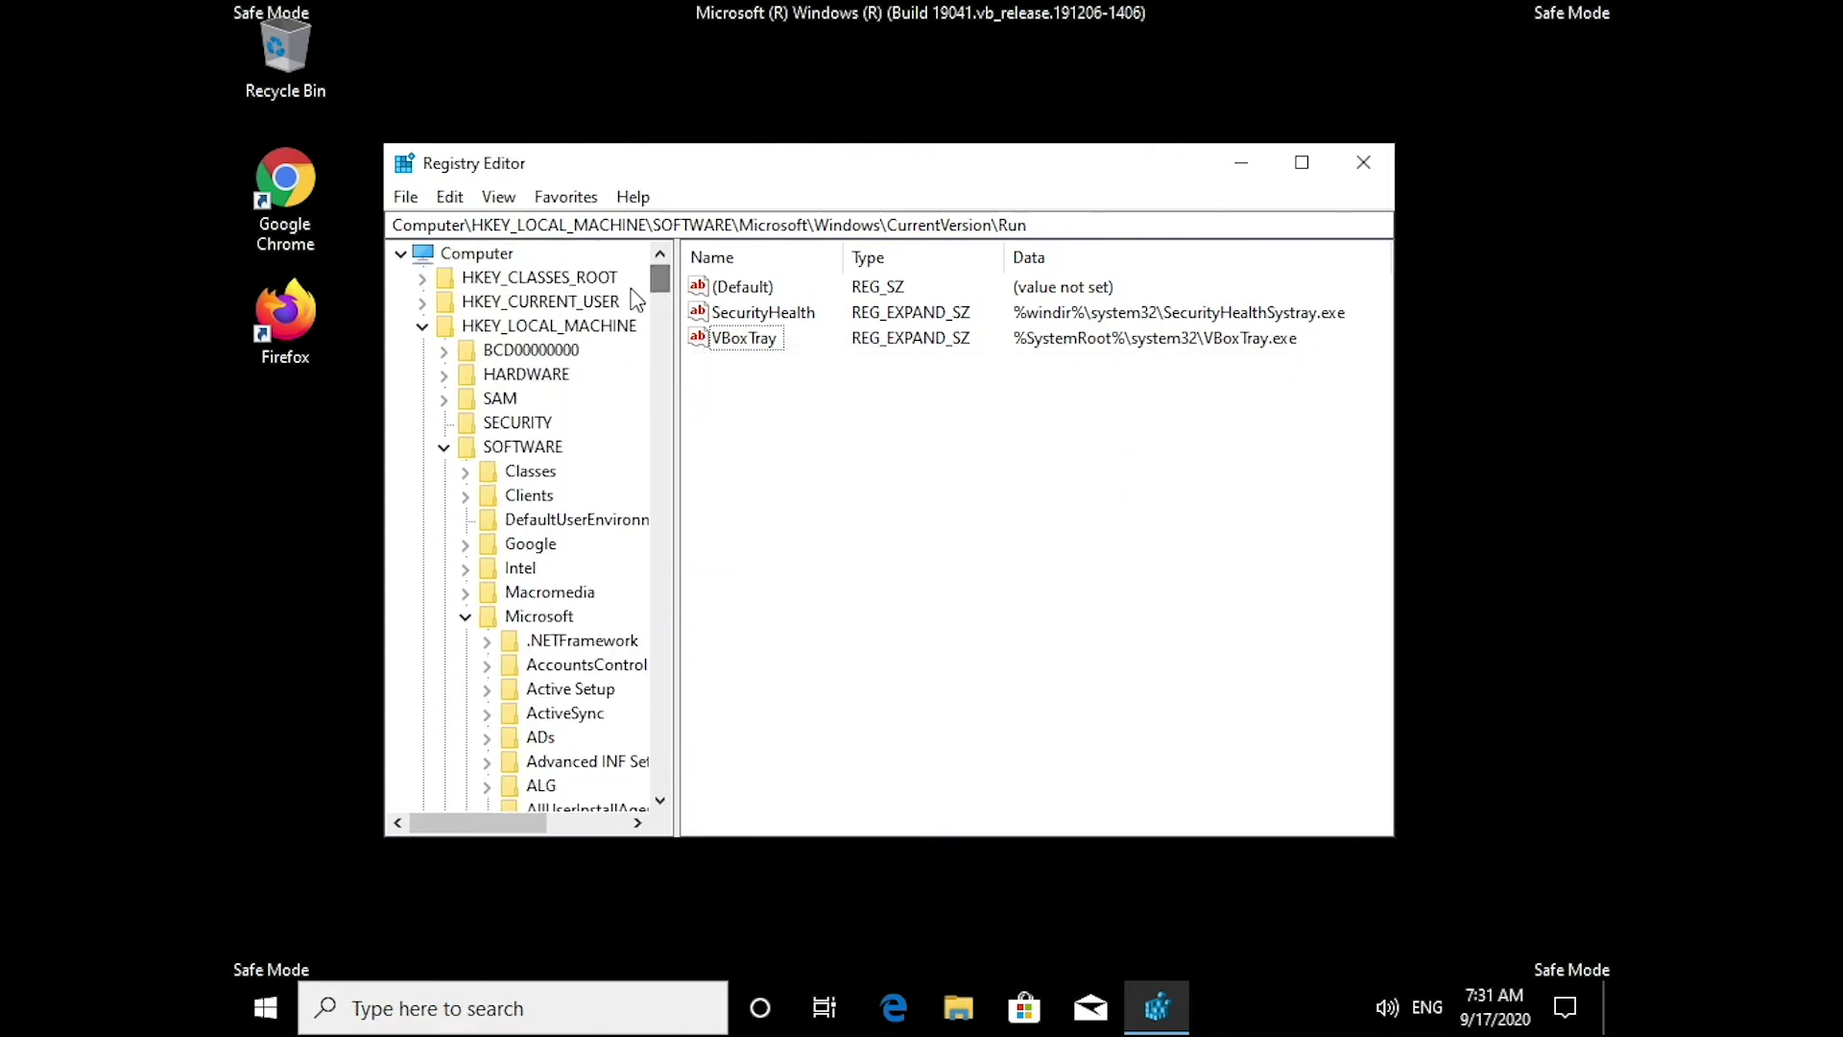
# Collapse HKEY_LOCAL_MACHINE and open HKEY_CURRENT_USER\SOFTWARE\Microsoft\Windows\CurrentVersion\Run
pyautogui.click(423, 326)
pyautogui.click(423, 302)
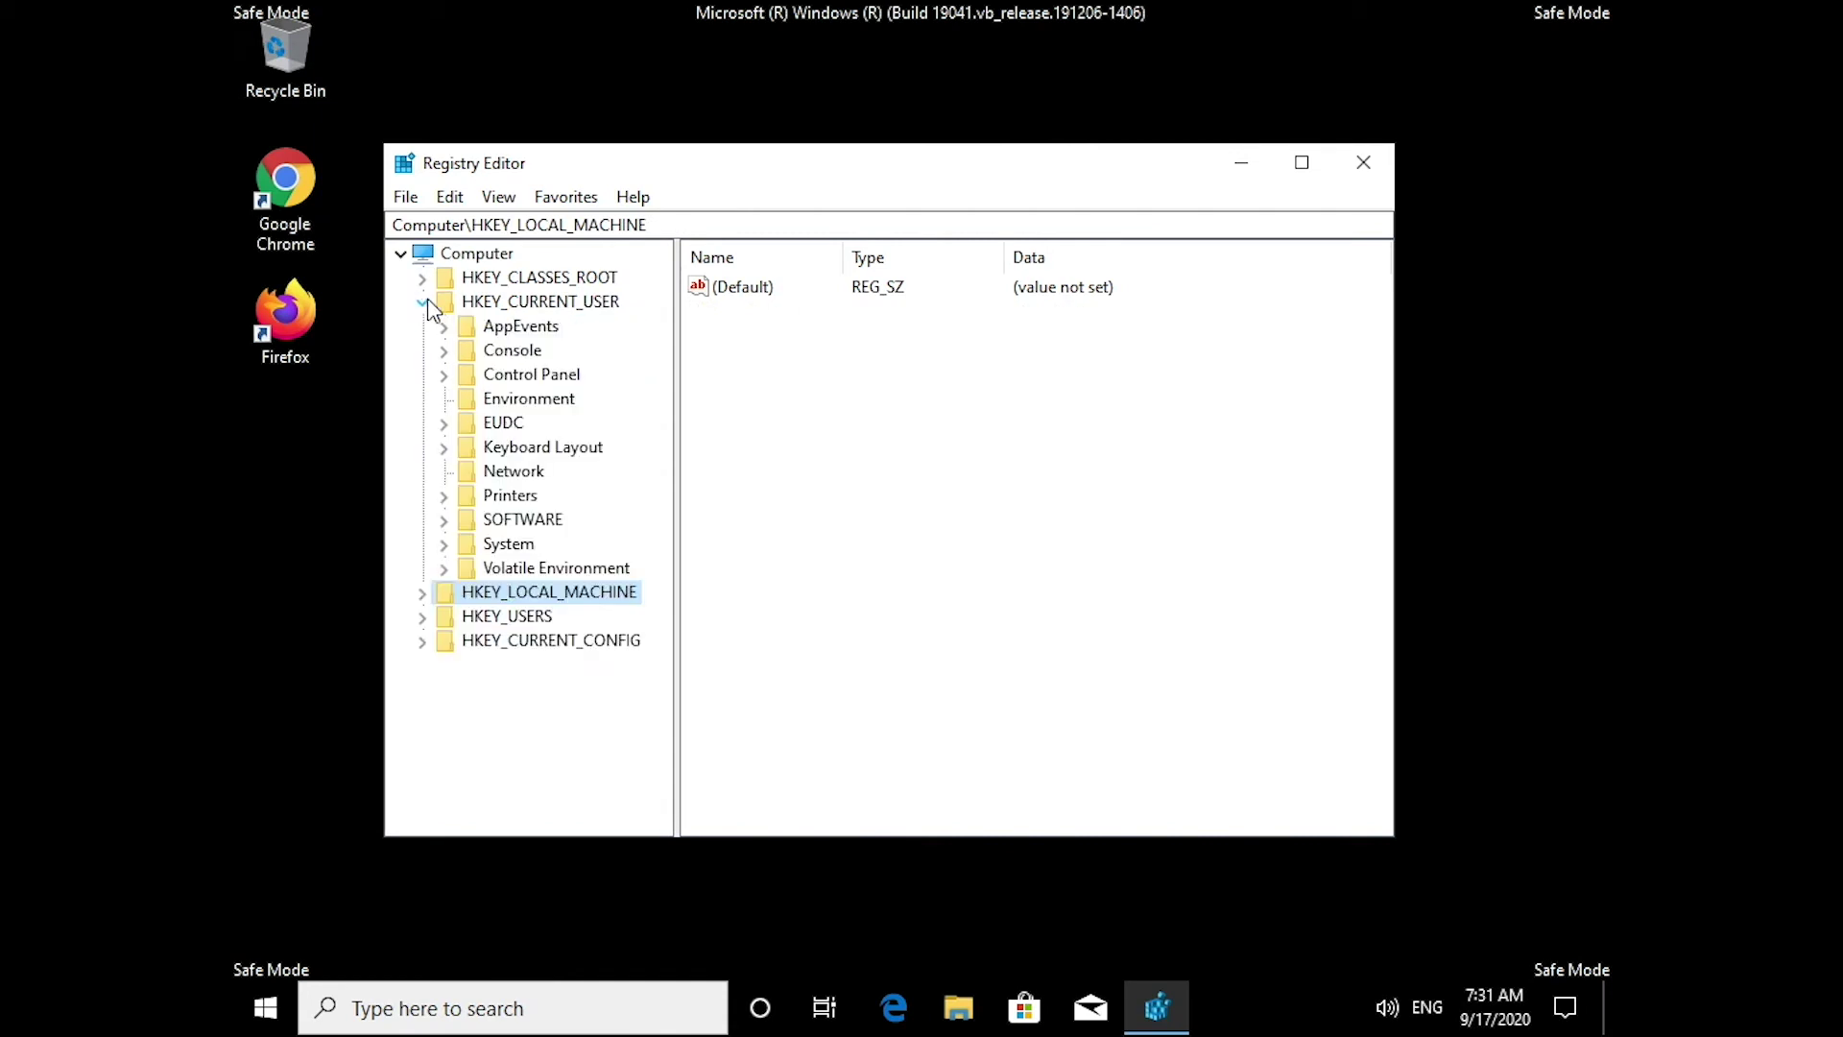
pyautogui.click(441, 520)
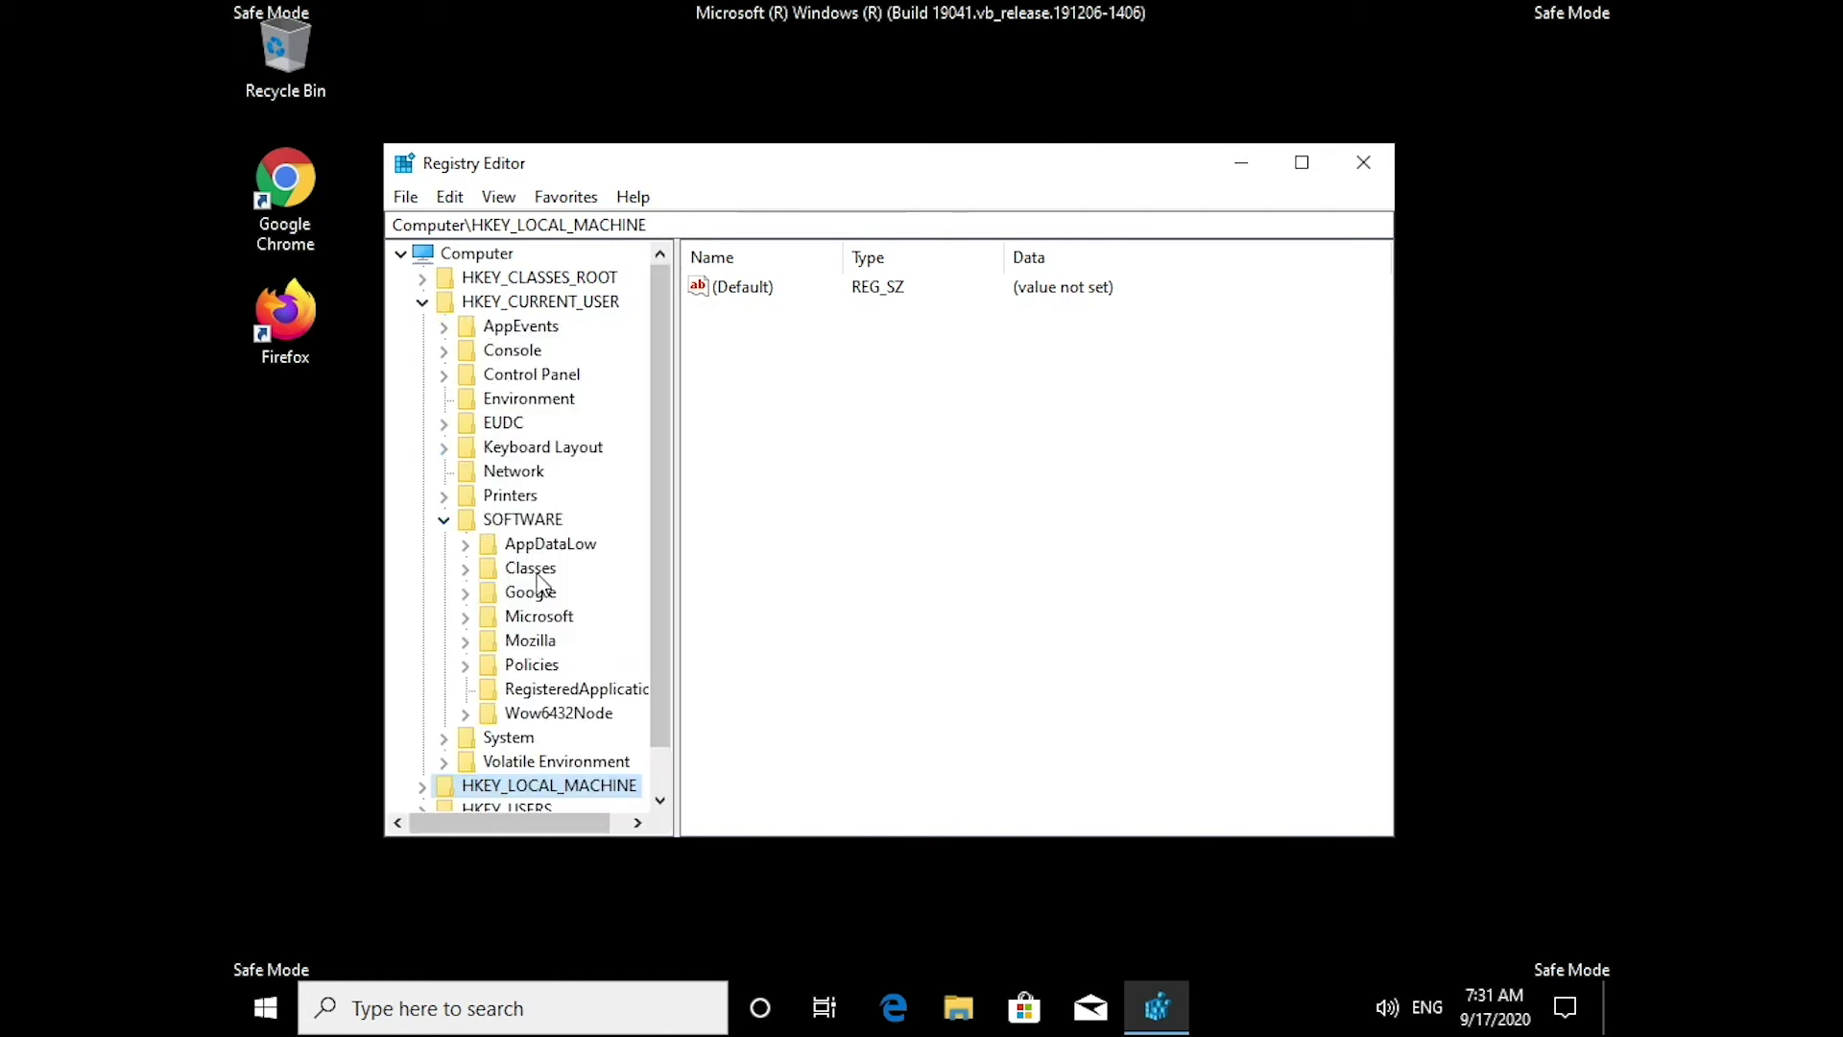
pyautogui.click(462, 612)
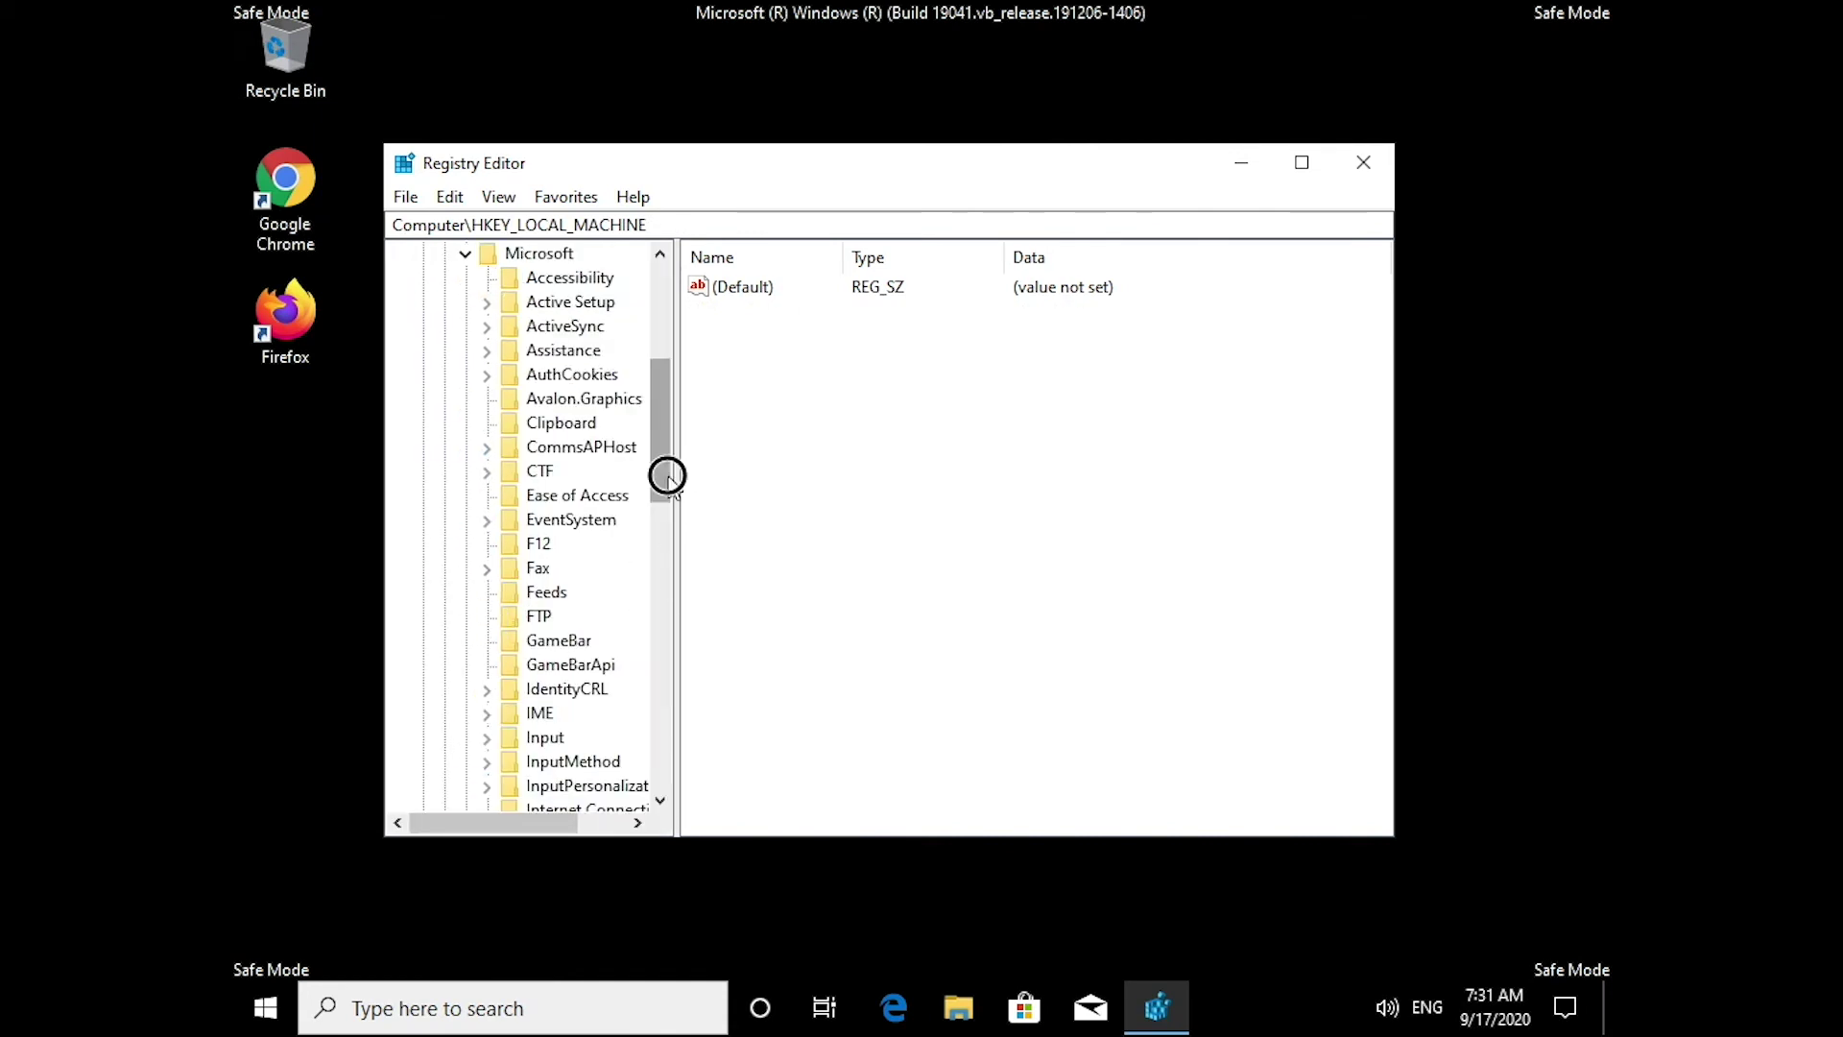
pyautogui.moveTo(667, 473); pyautogui.dragTo(667, 757)
pyautogui.click(487, 520)
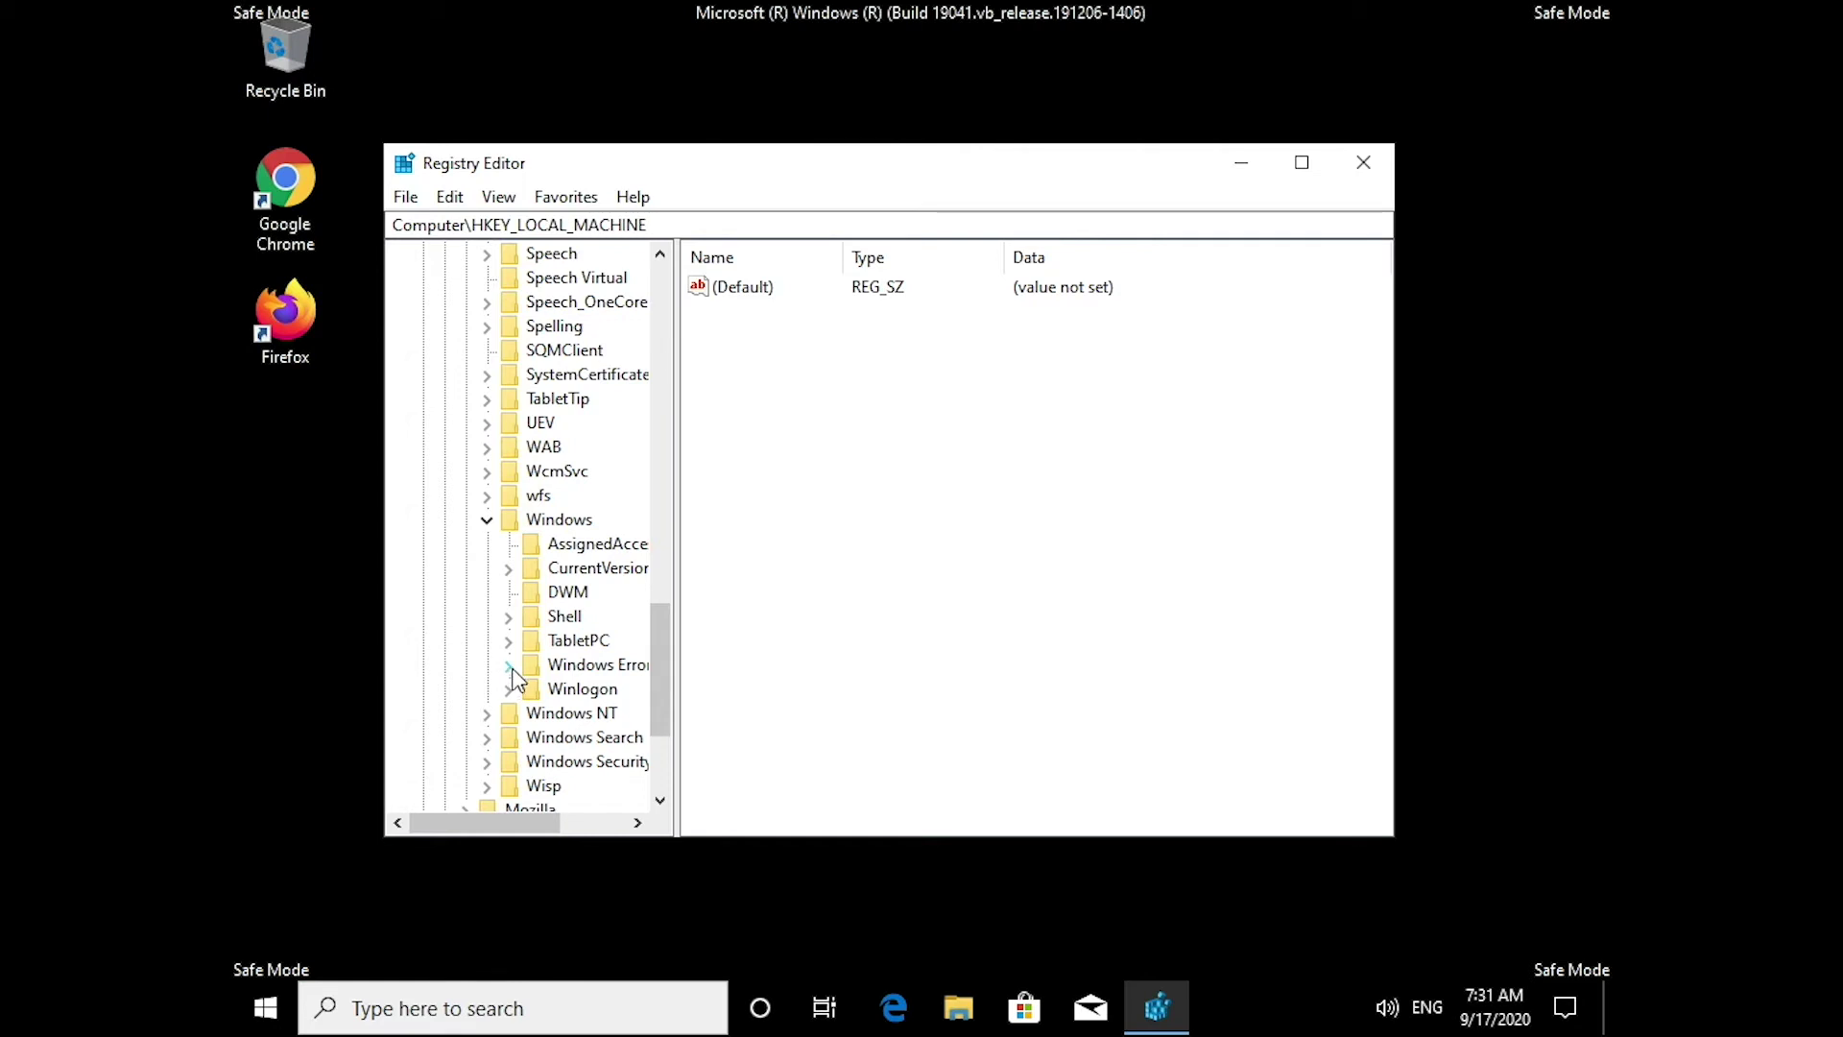
pyautogui.click(500, 567)
pyautogui.moveTo(659, 576); pyautogui.dragTo(659, 662)
pyautogui.click(583, 592)
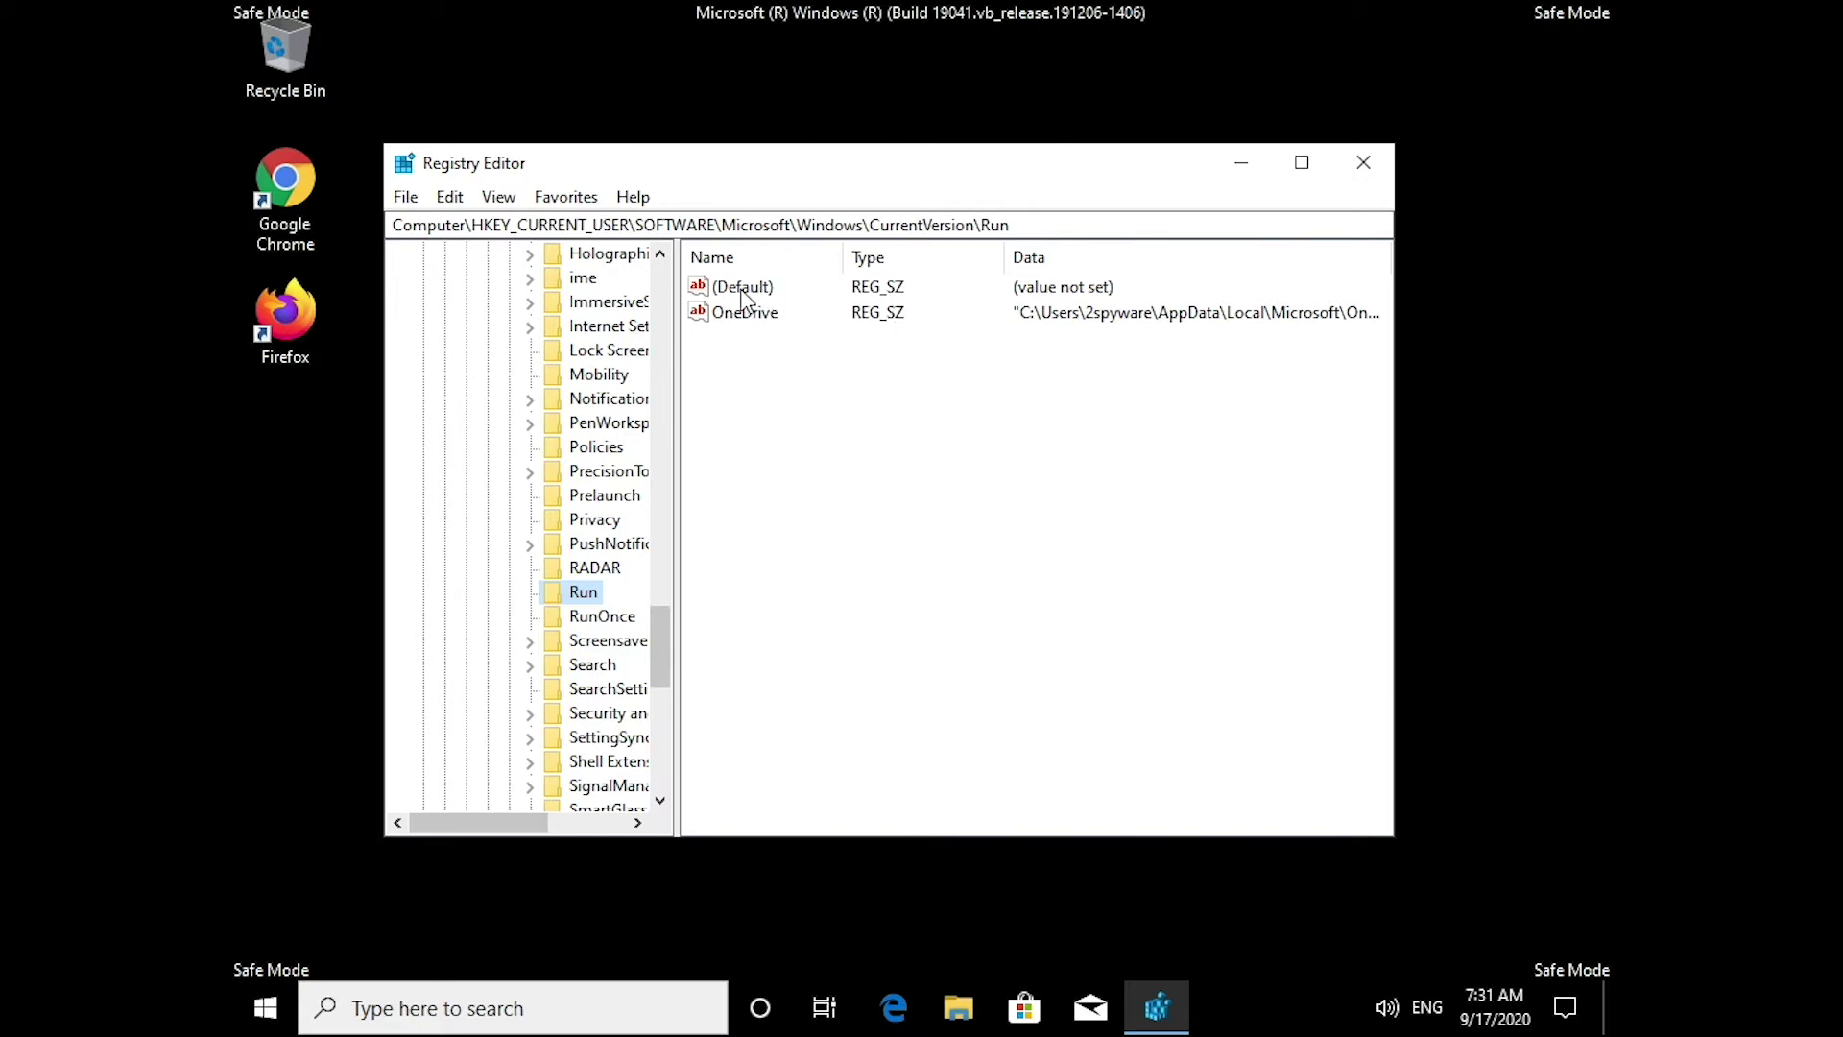
# Search the registry for %temp using Edit > Find
pyautogui.click(451, 197)
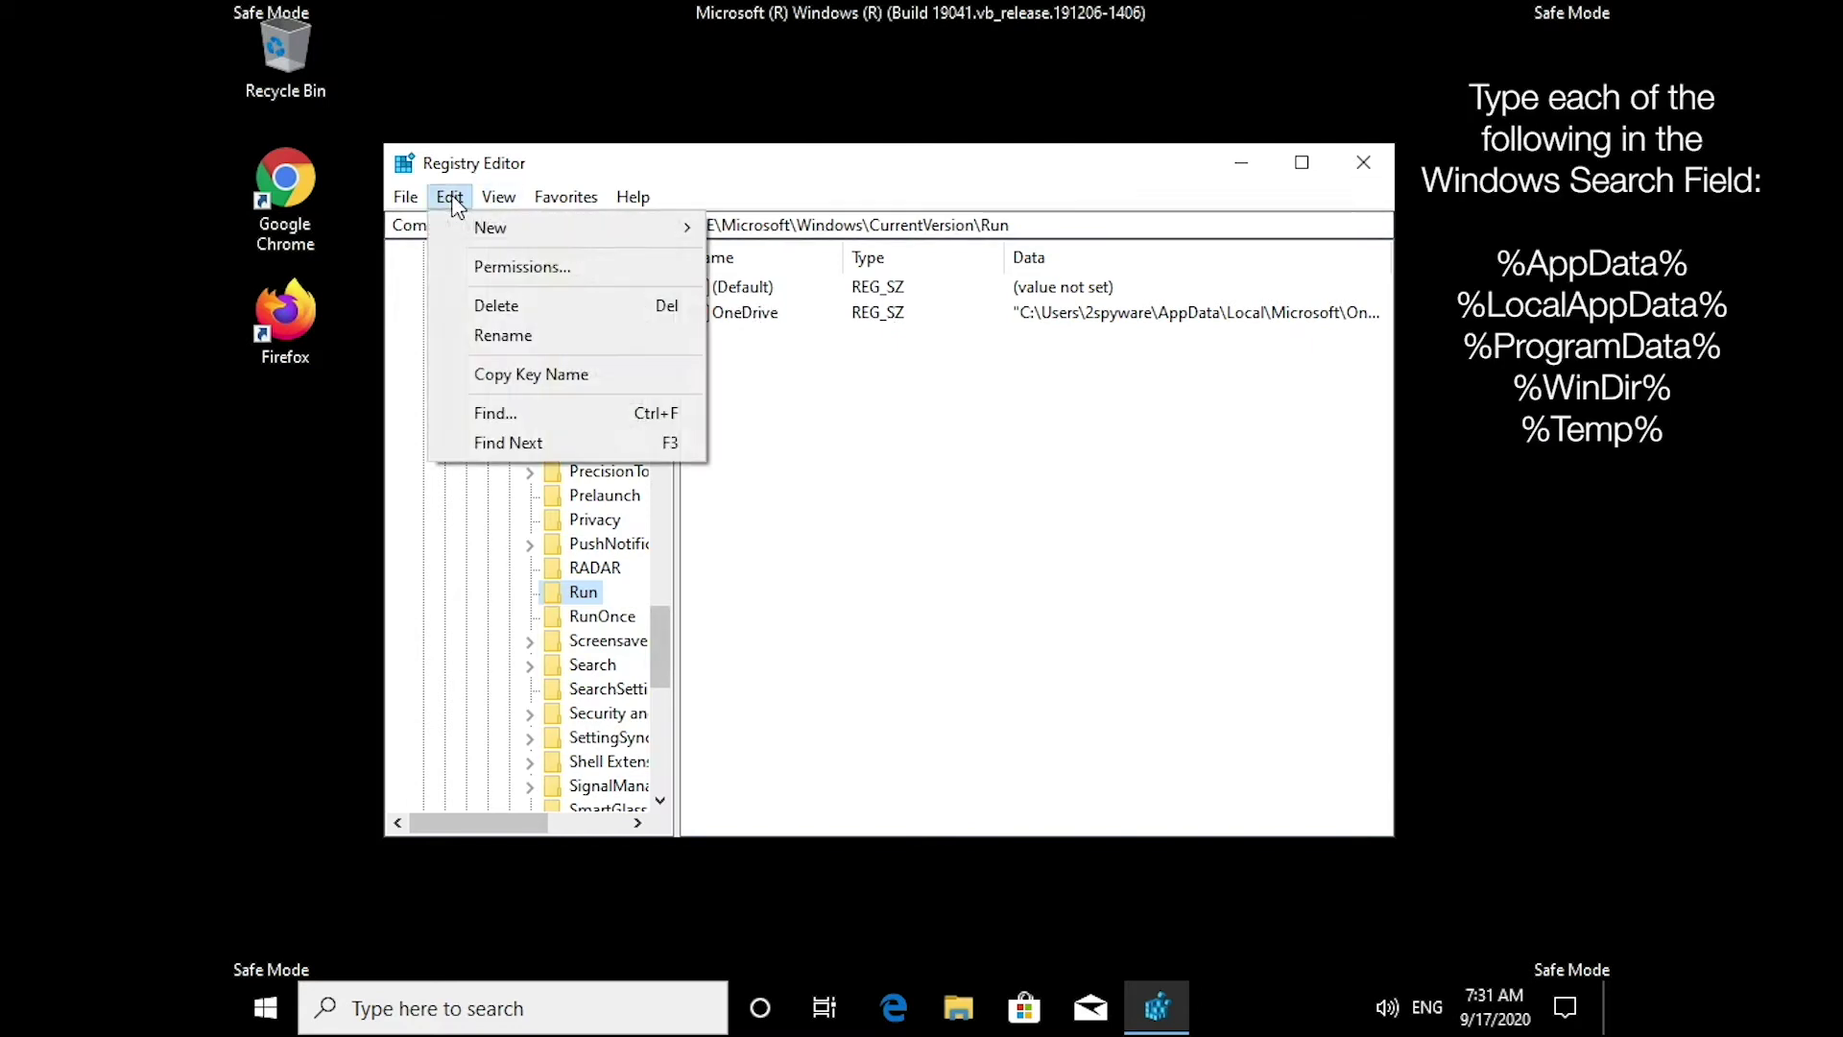
pyautogui.click(487, 413)
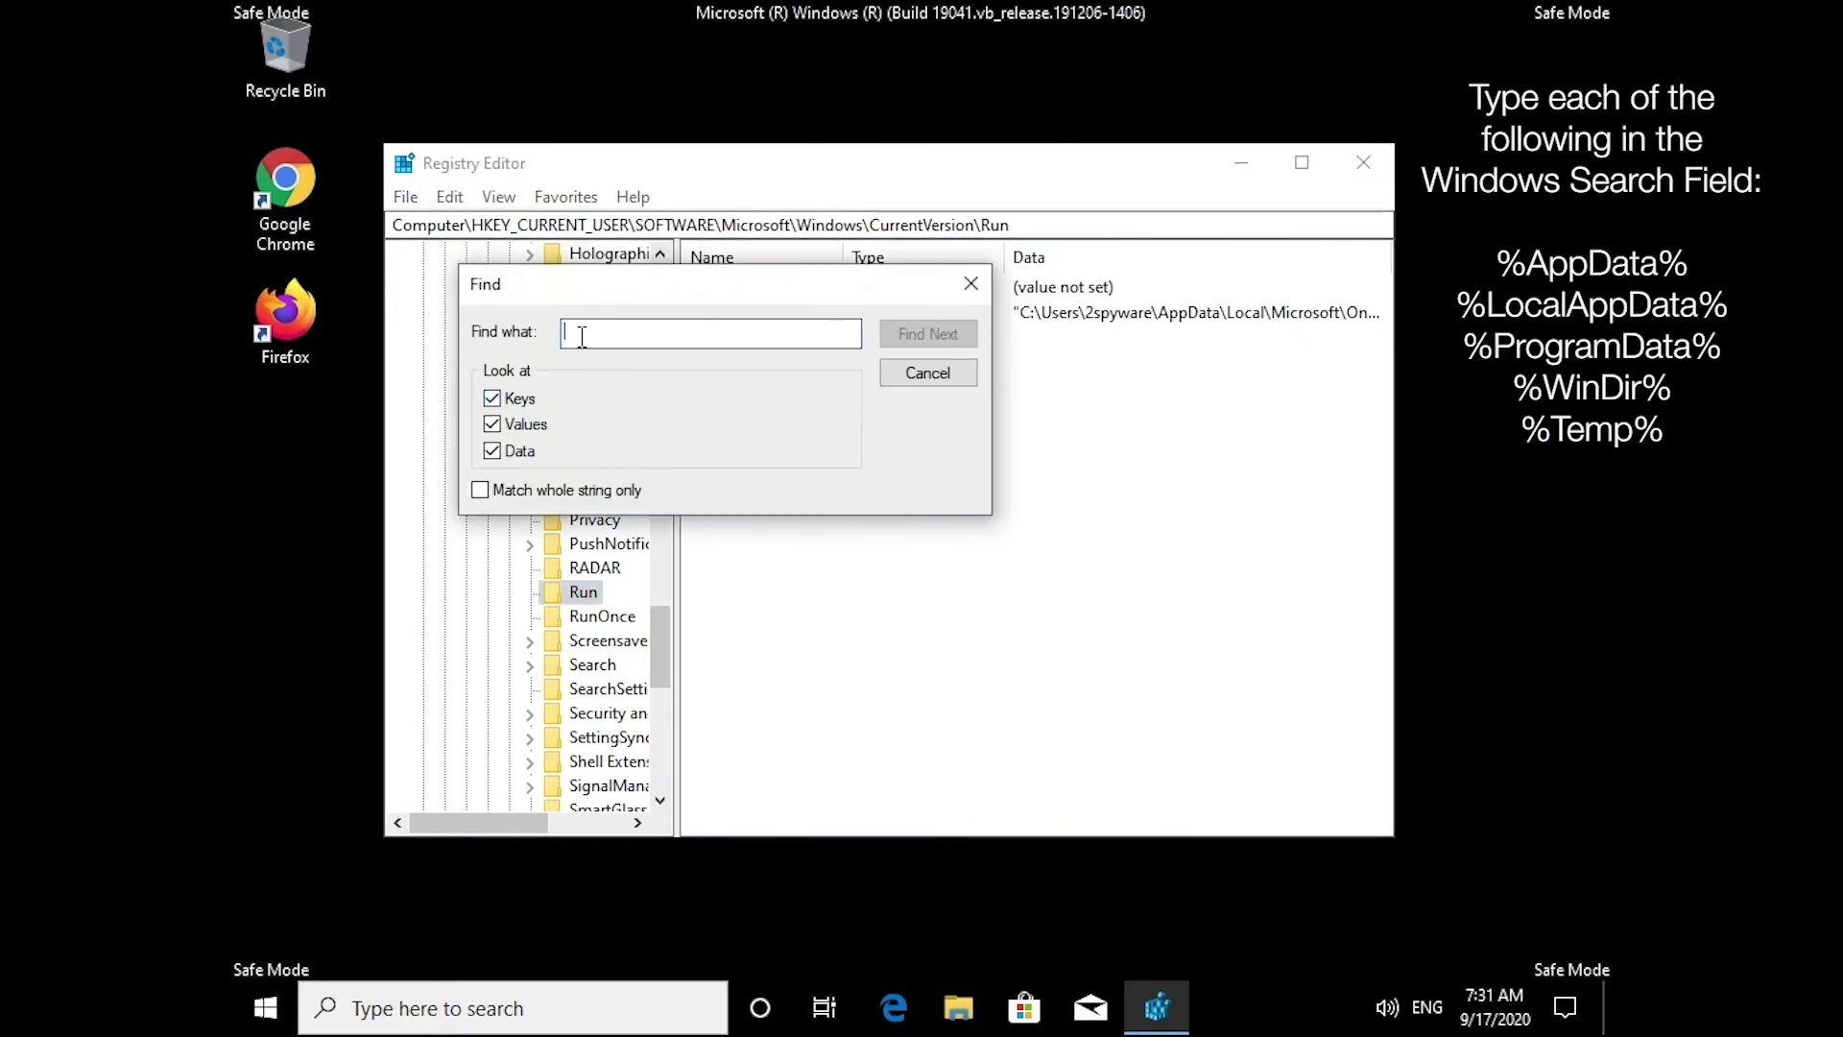
pyautogui.write('%temp%')
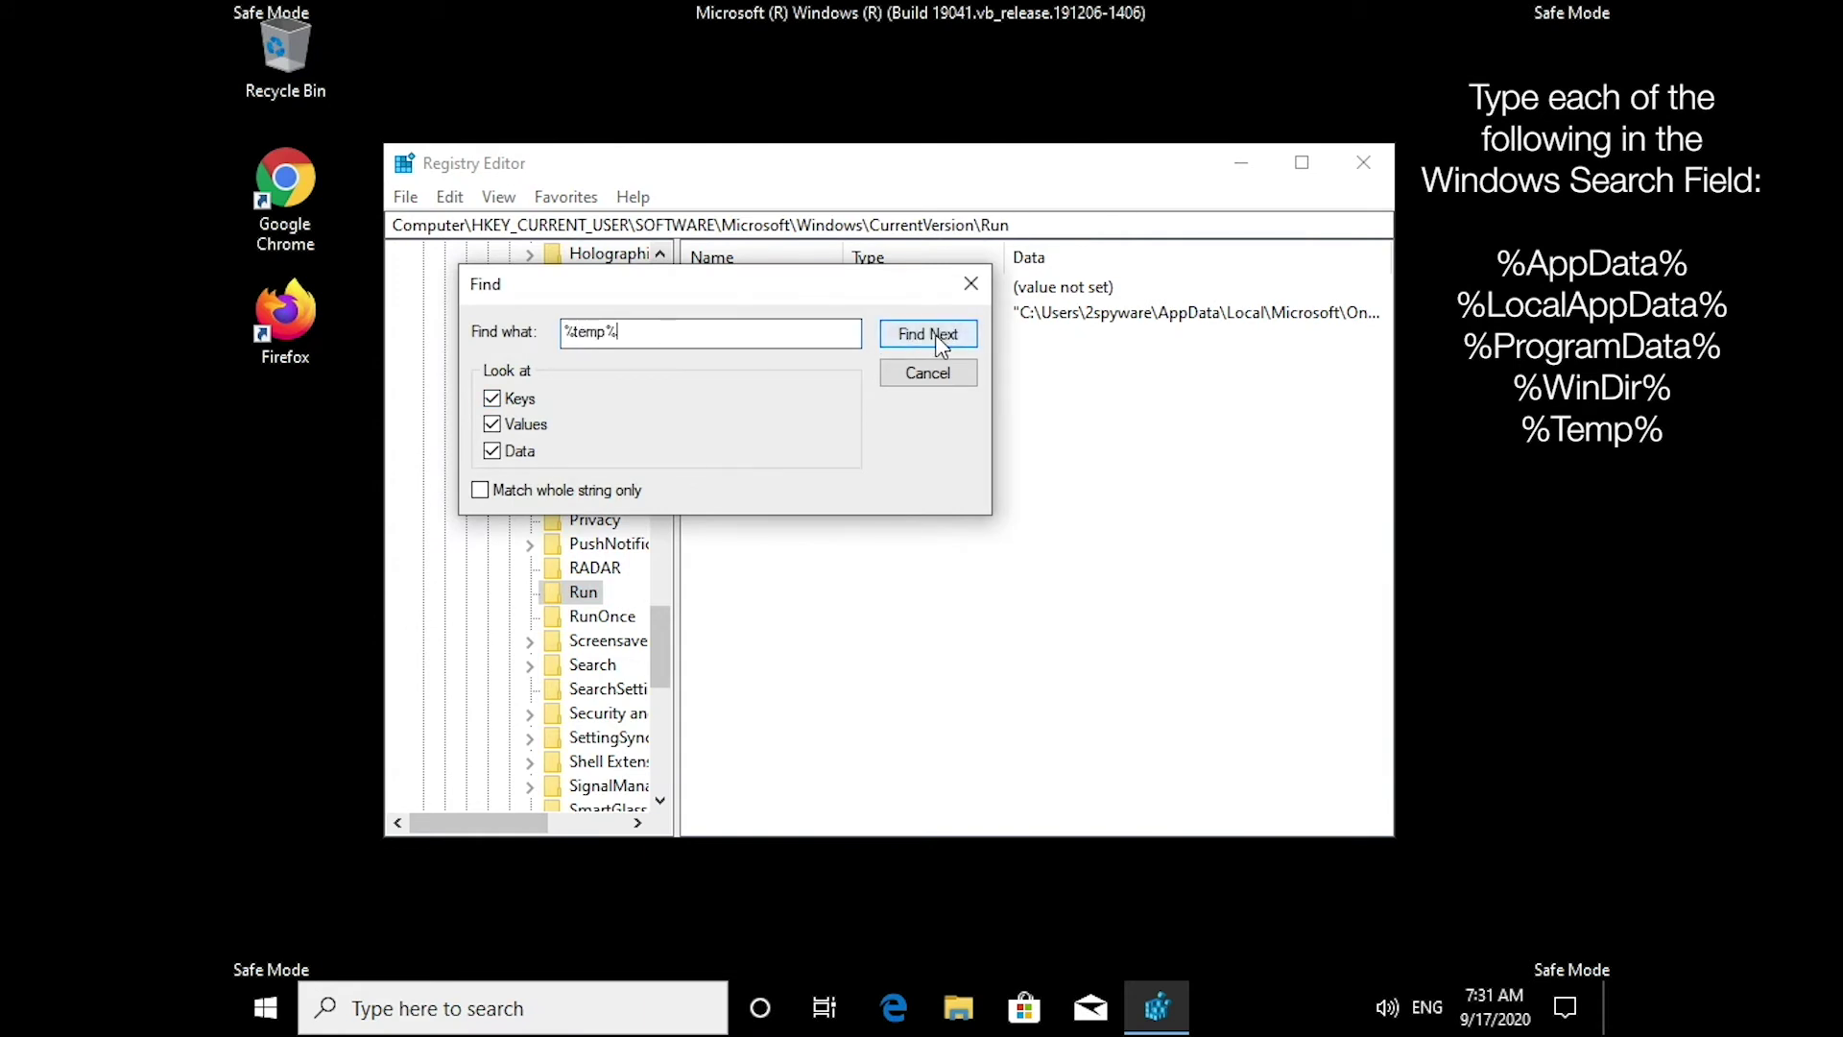
pyautogui.click(935, 334)
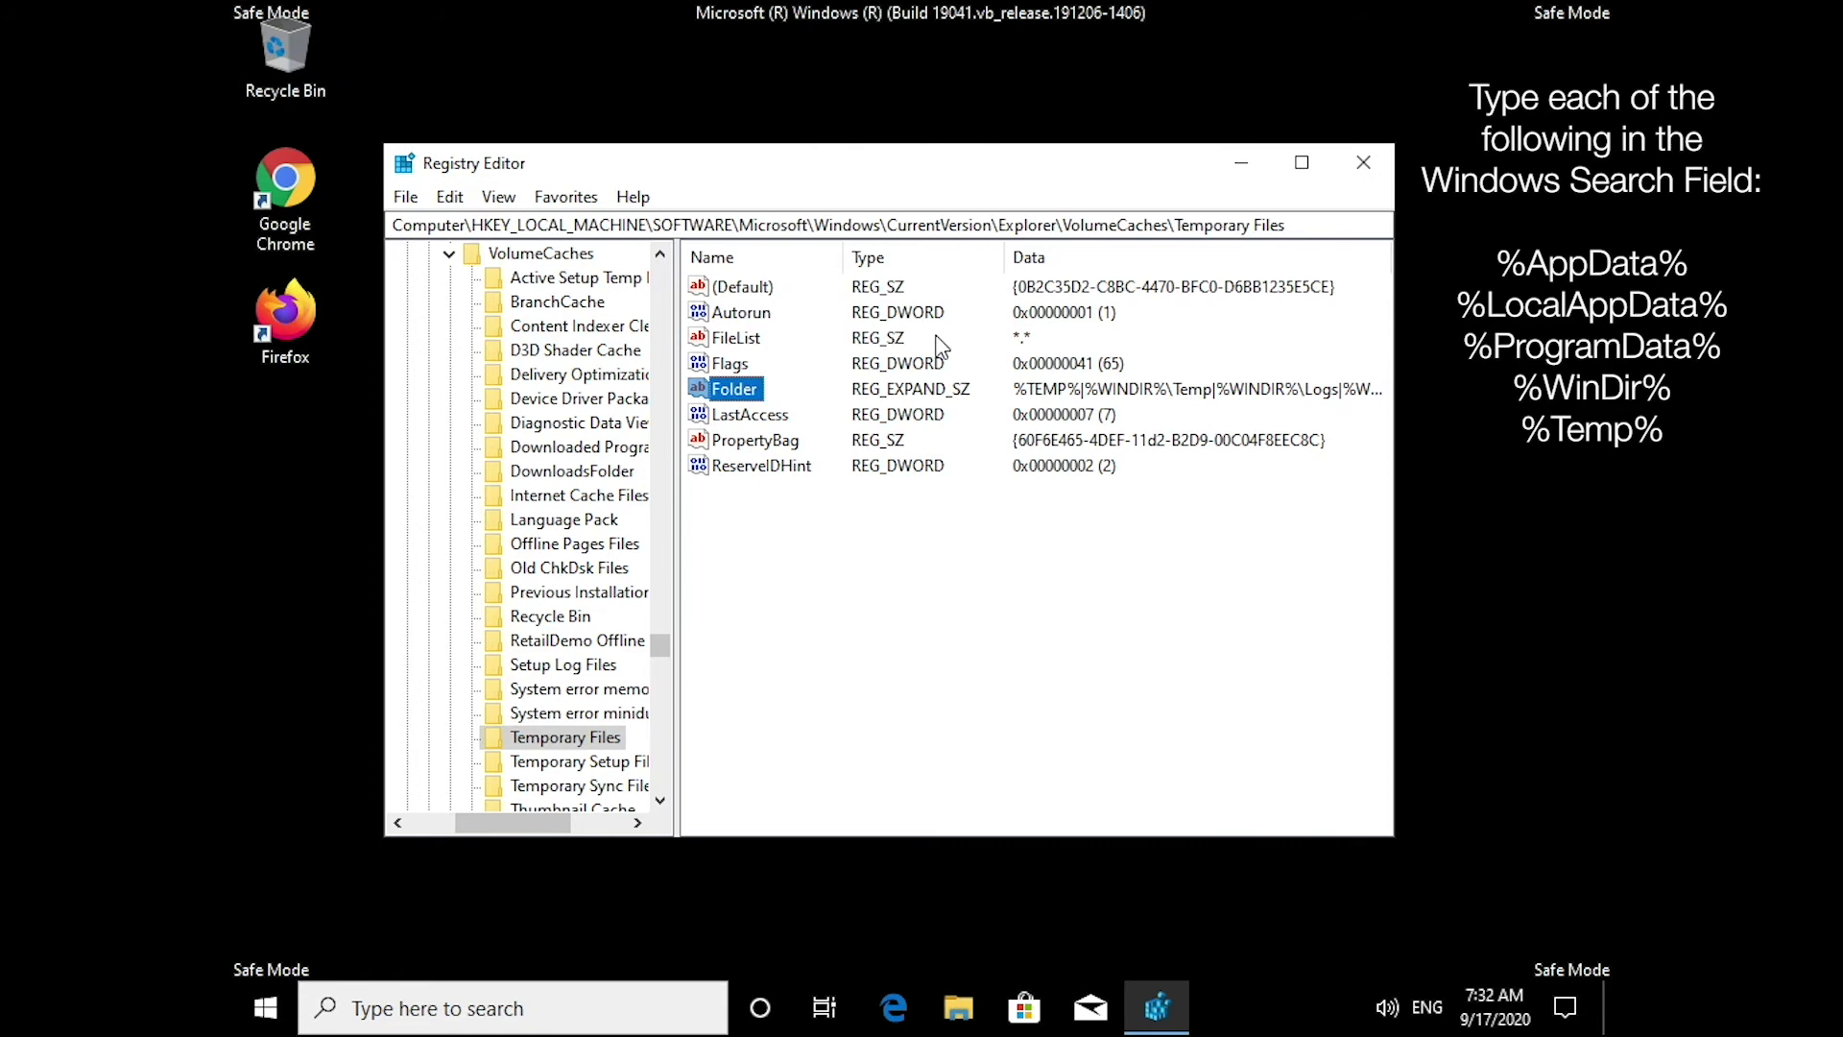
# Delete all eight values in the Temporary Files key and confirm
pyautogui.moveTo(735, 518); pyautogui.dragTo(705, 273)
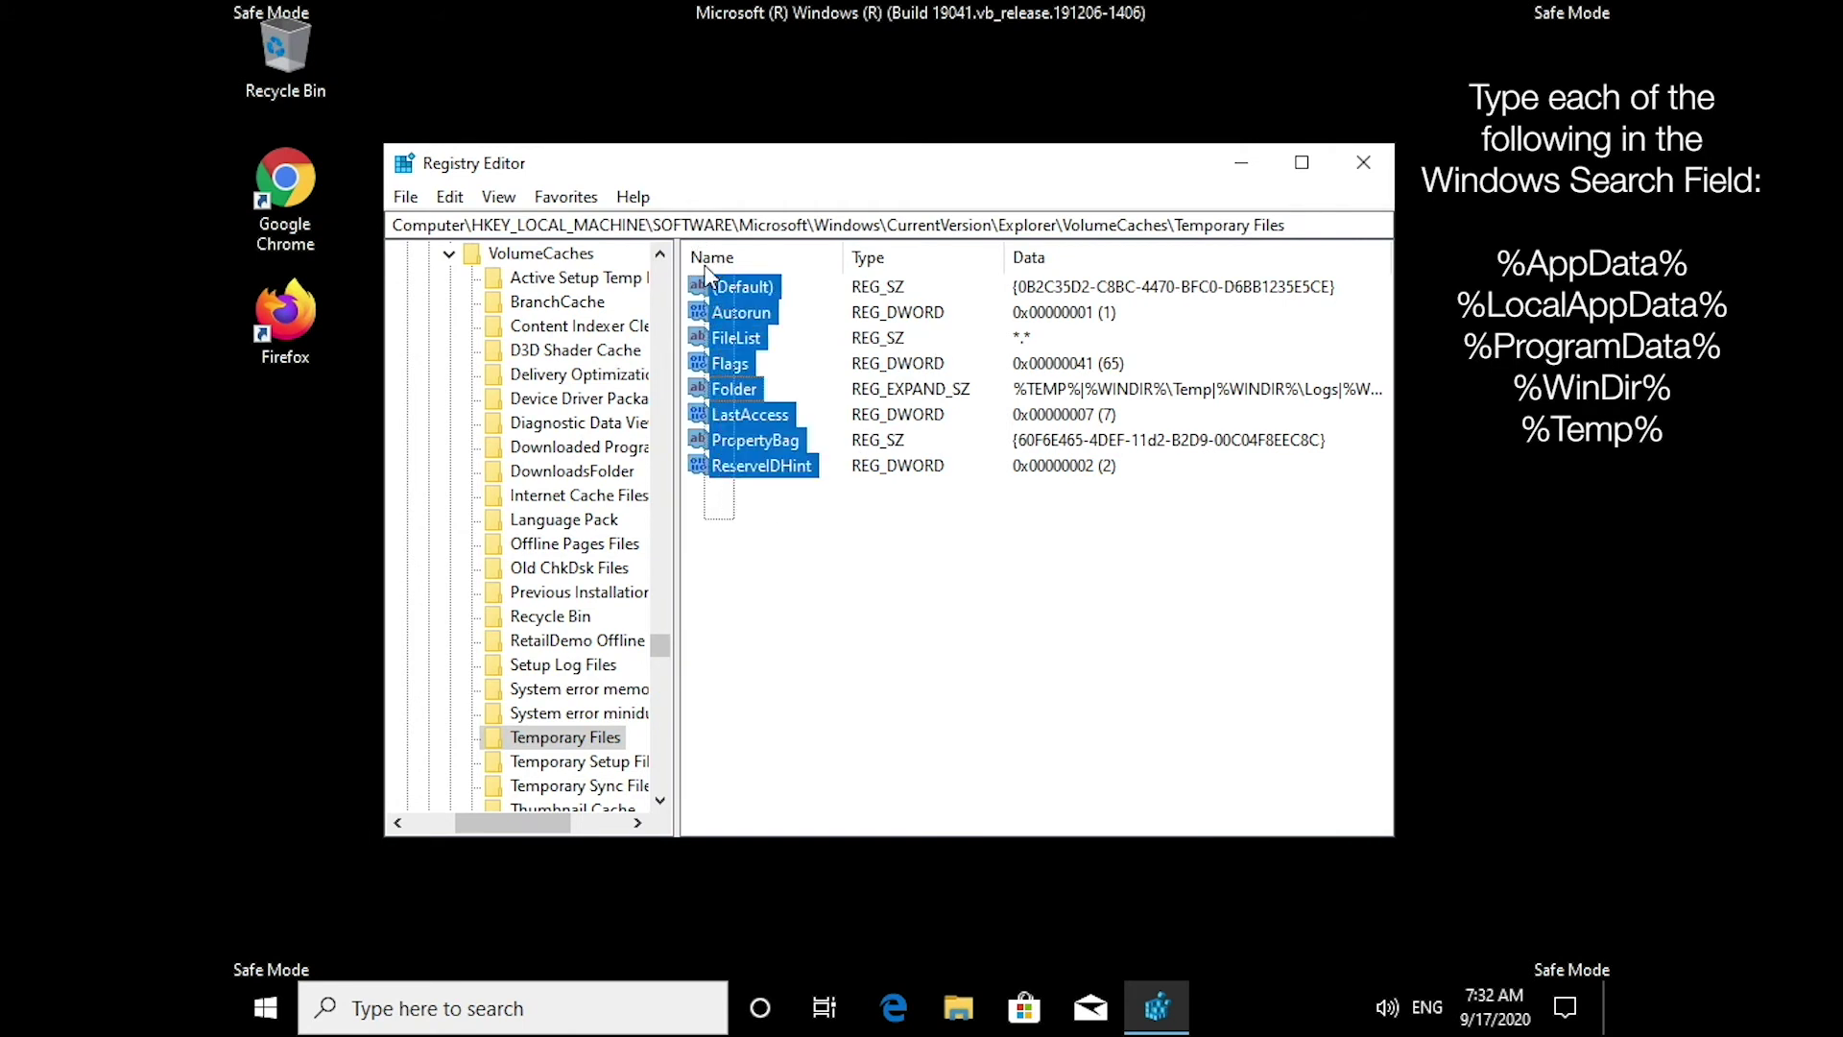
pyautogui.rightClick(716, 313)
pyautogui.click(768, 398)
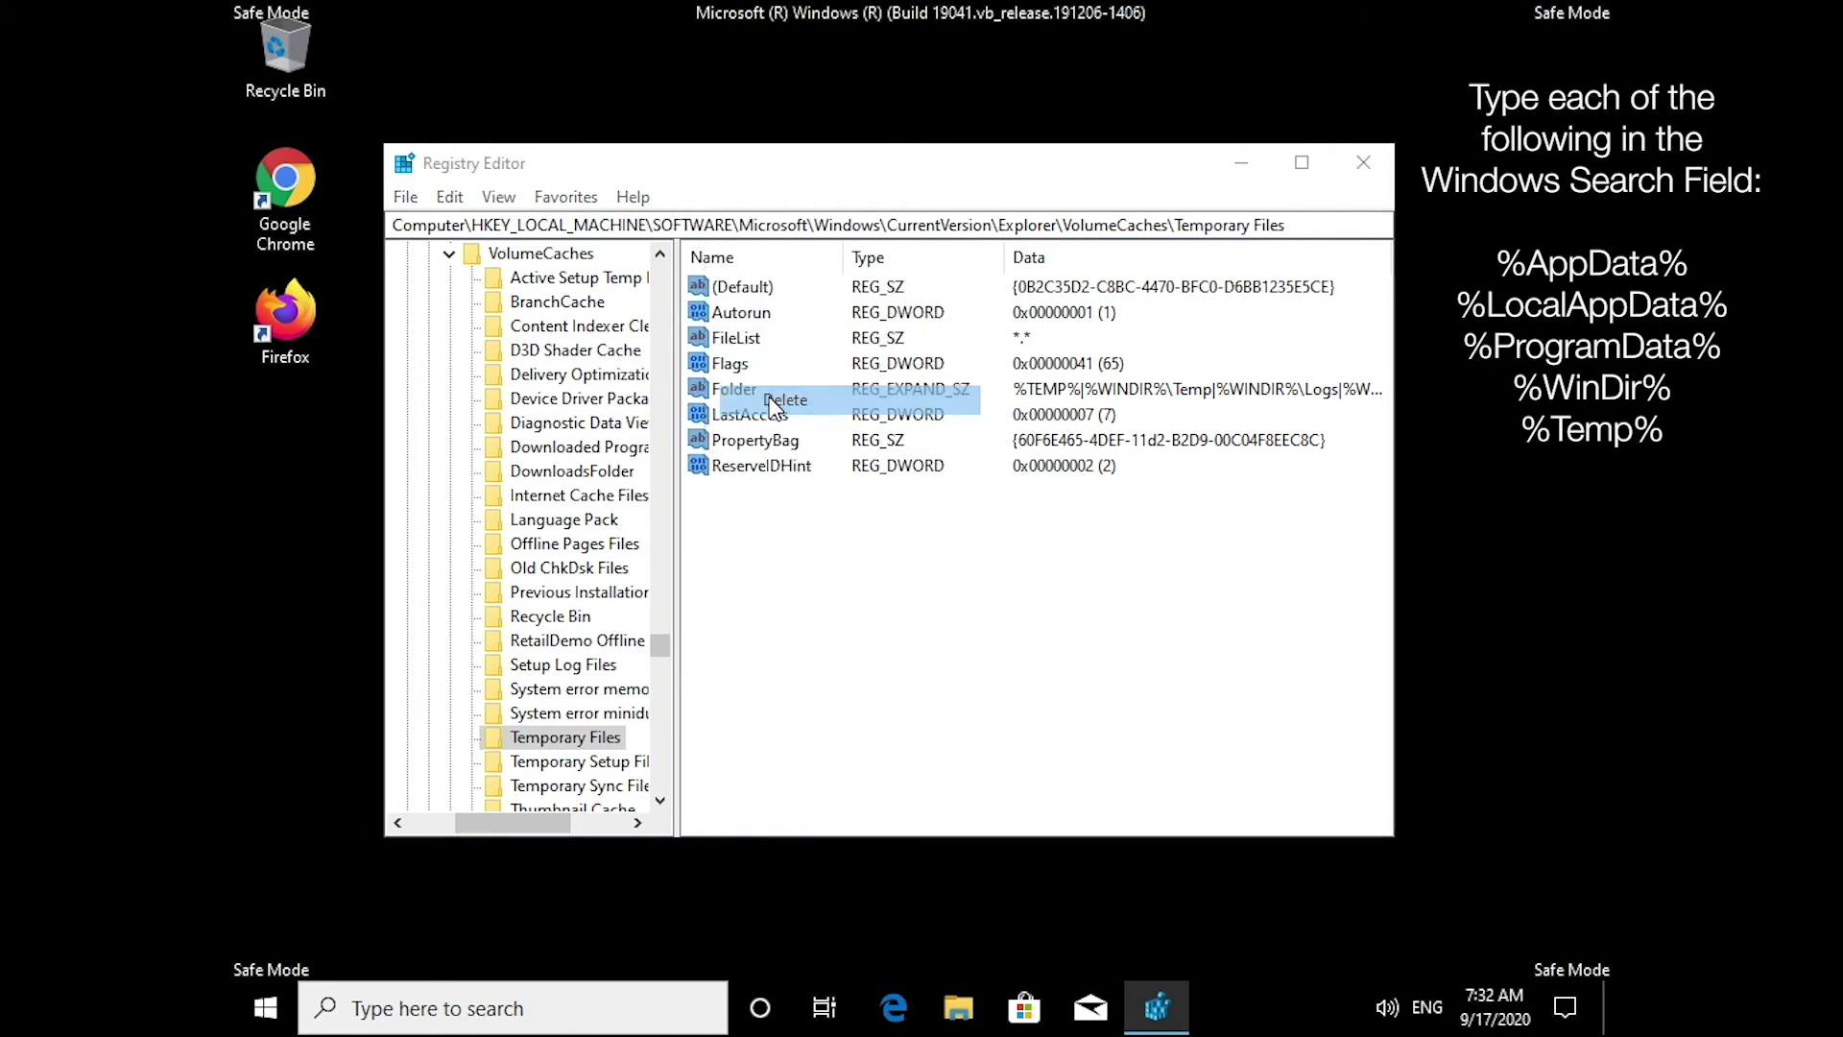
pyautogui.click(1121, 506)
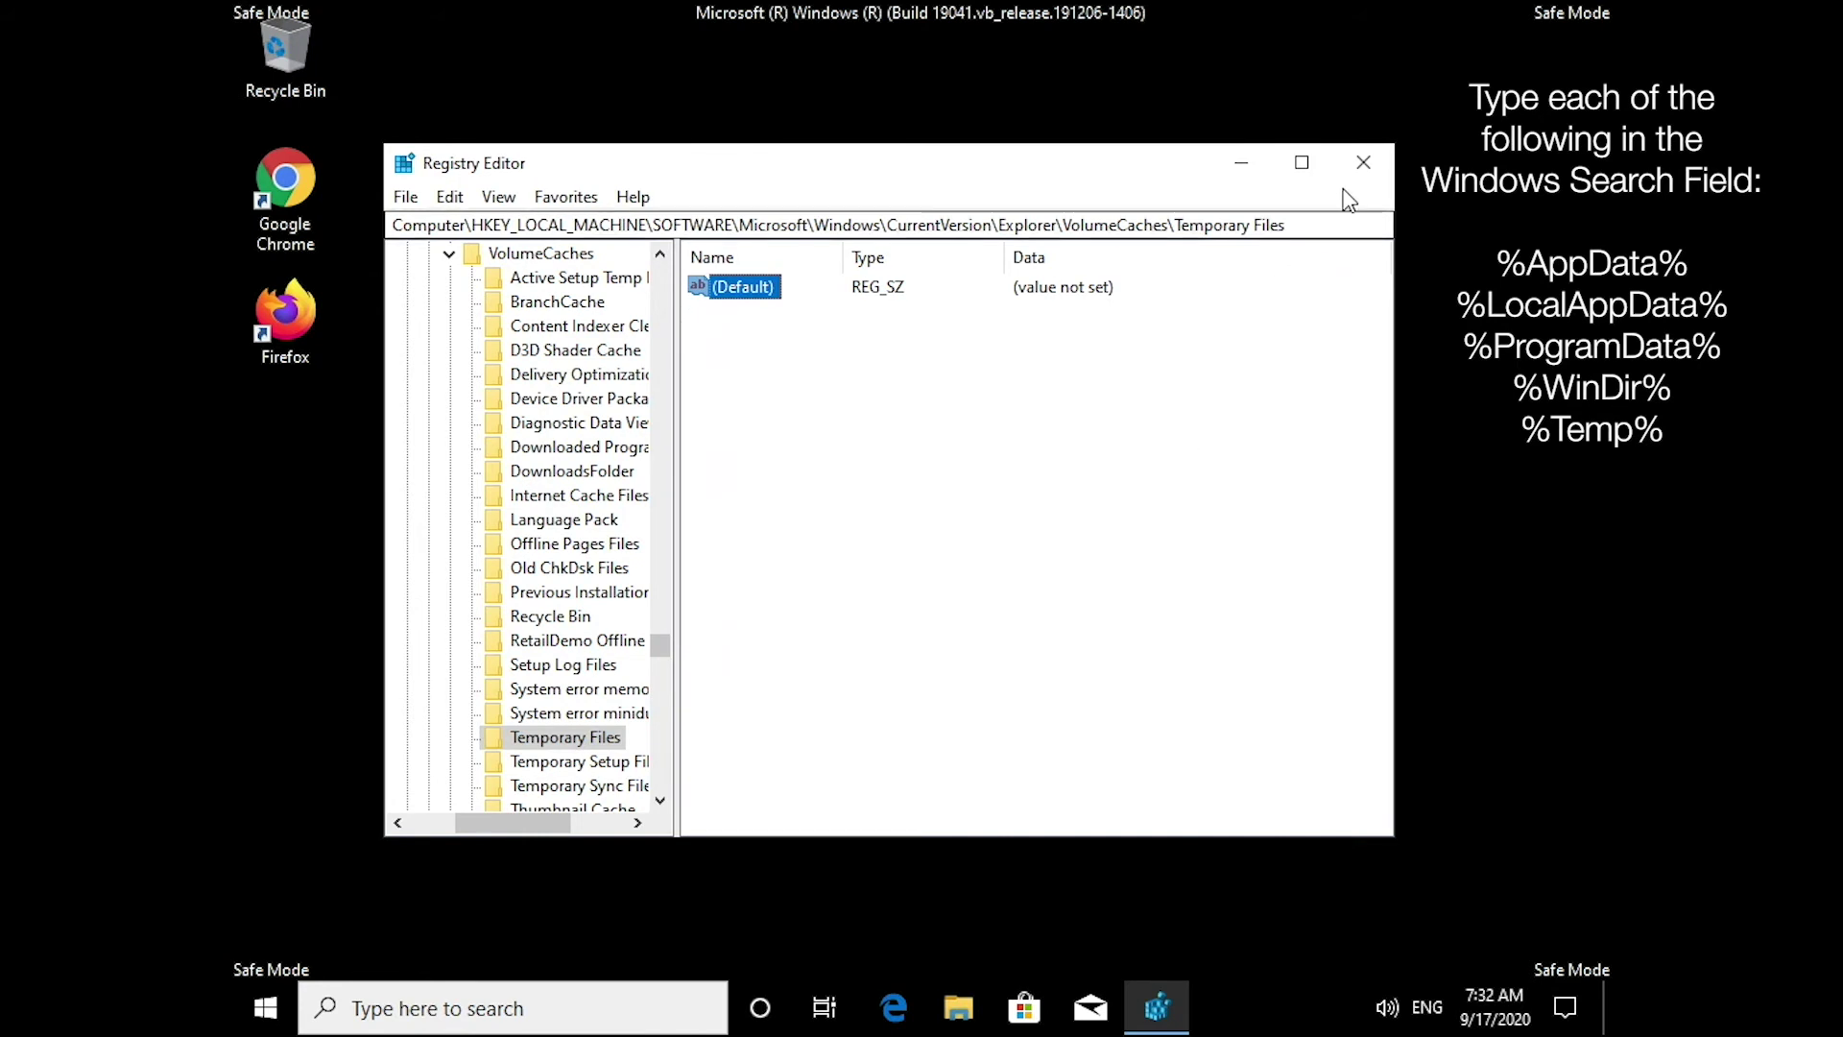
# Close Registry Editor and uncheck Safe boot on the Boot tab of System Configuration (msconfig)
pyautogui.click(1364, 162)
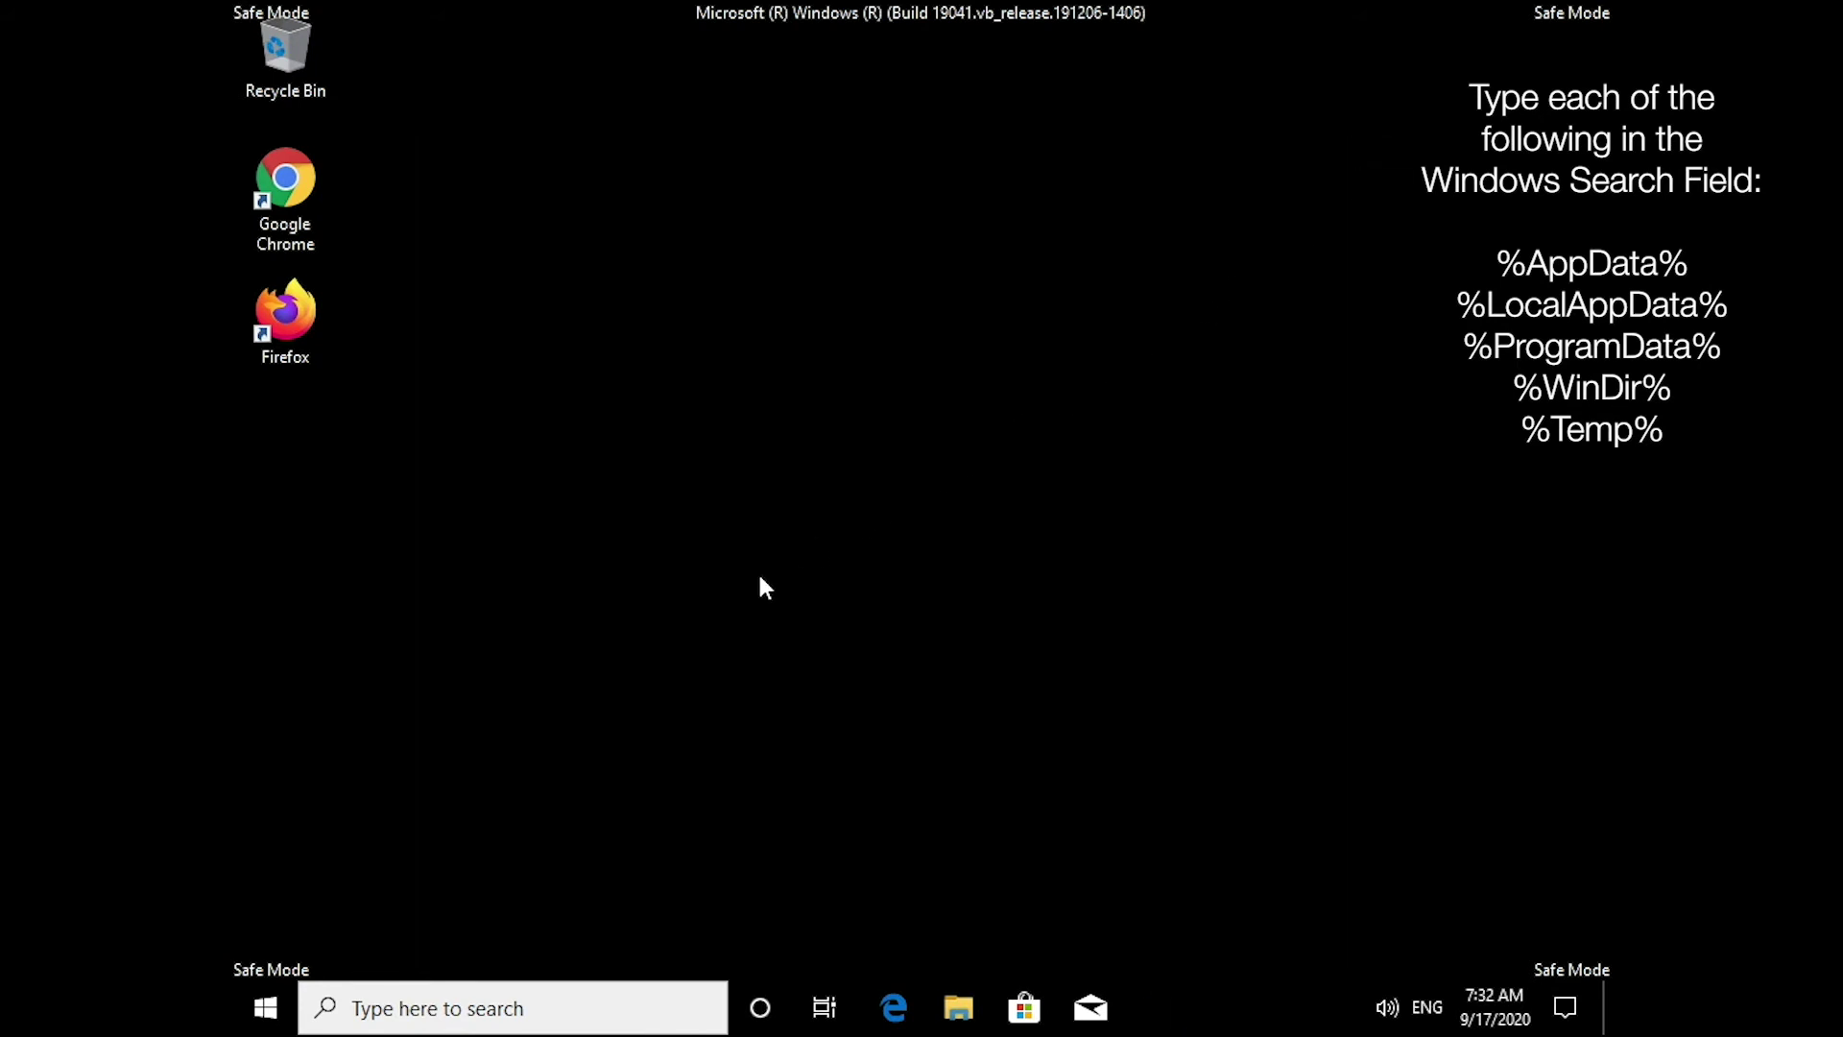
pyautogui.click(401, 1006)
pyautogui.write('m')
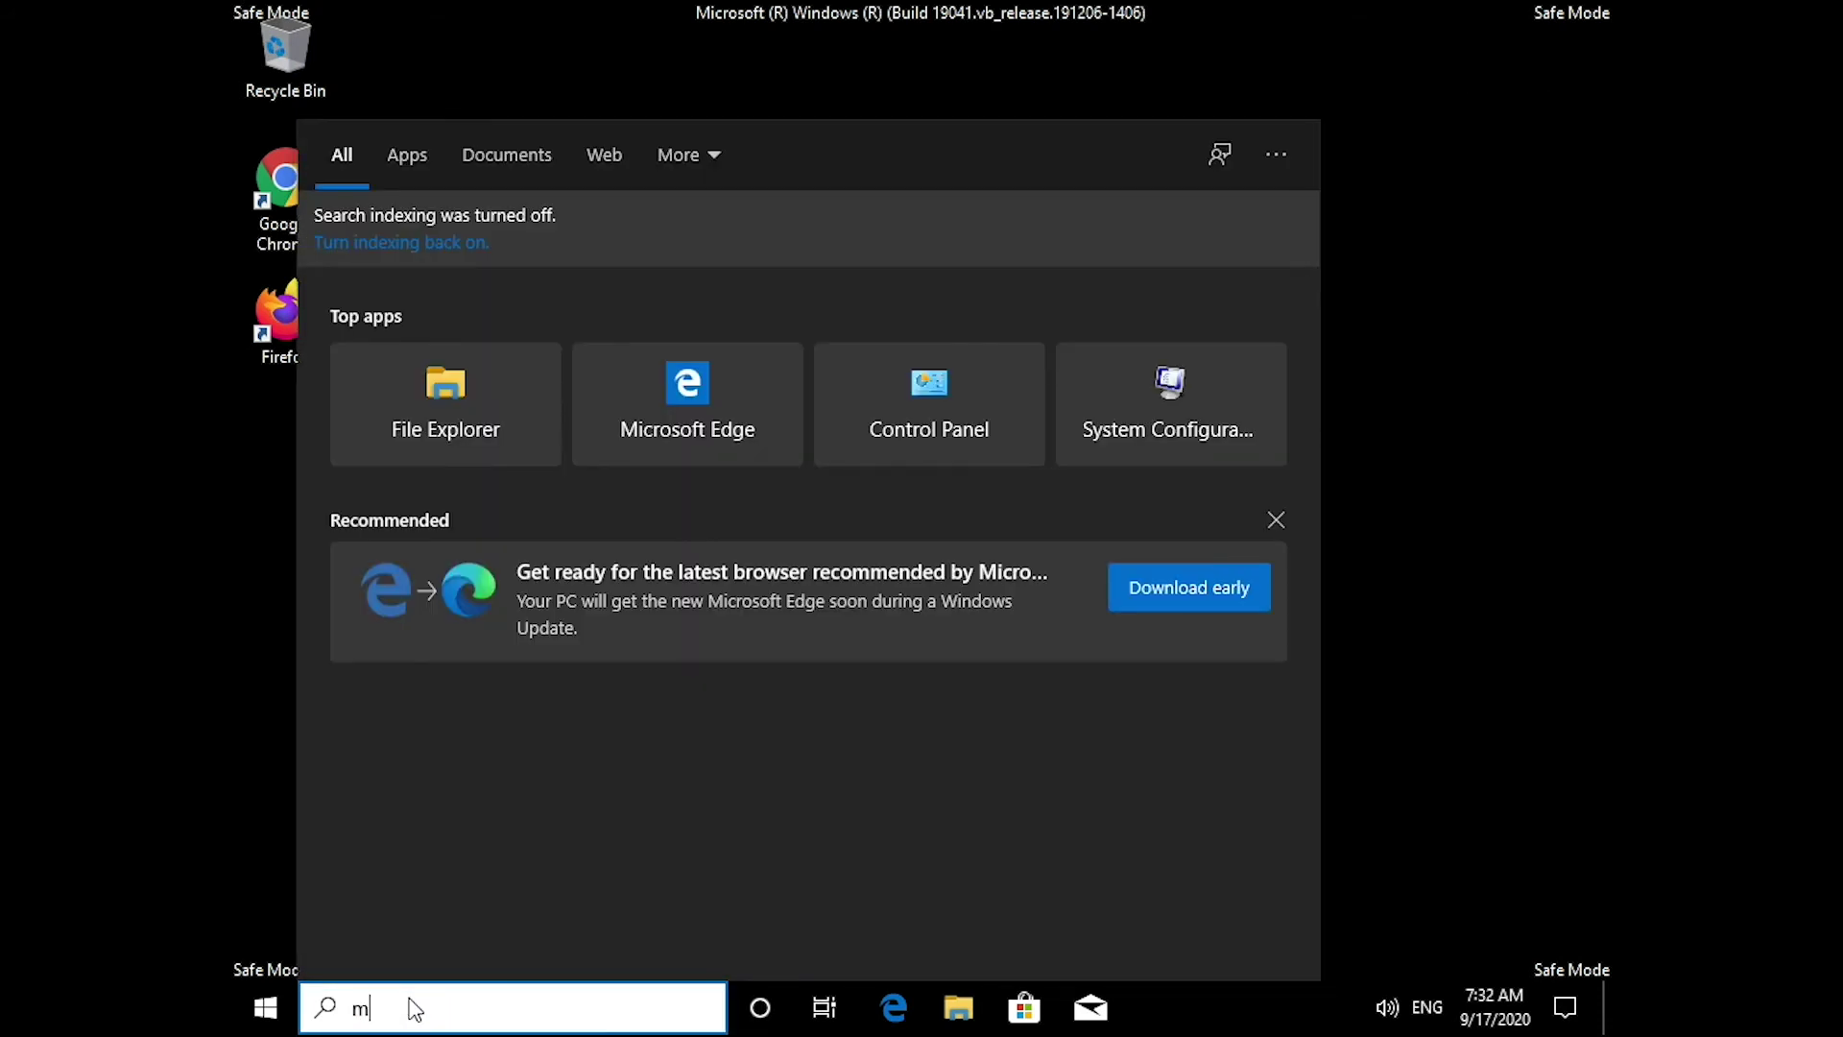
pyautogui.write('sconfig')
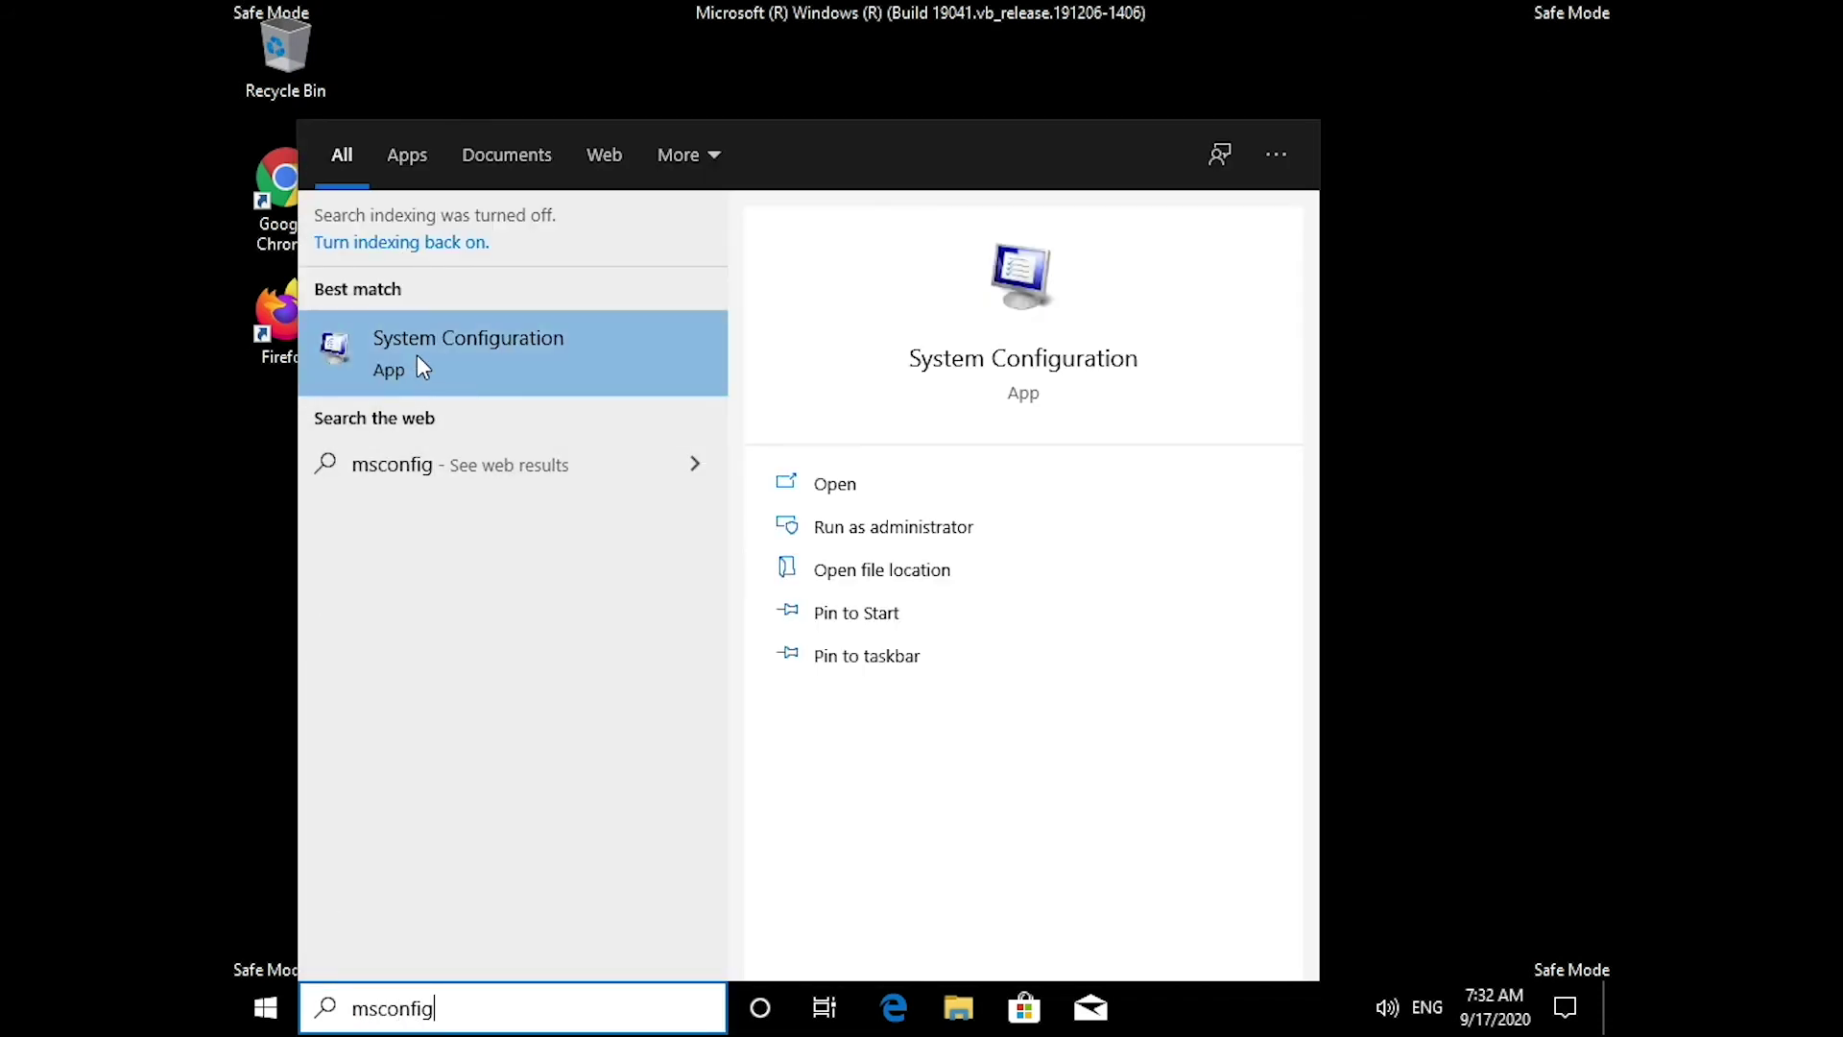
pyautogui.click(417, 355)
pyautogui.click(638, 296)
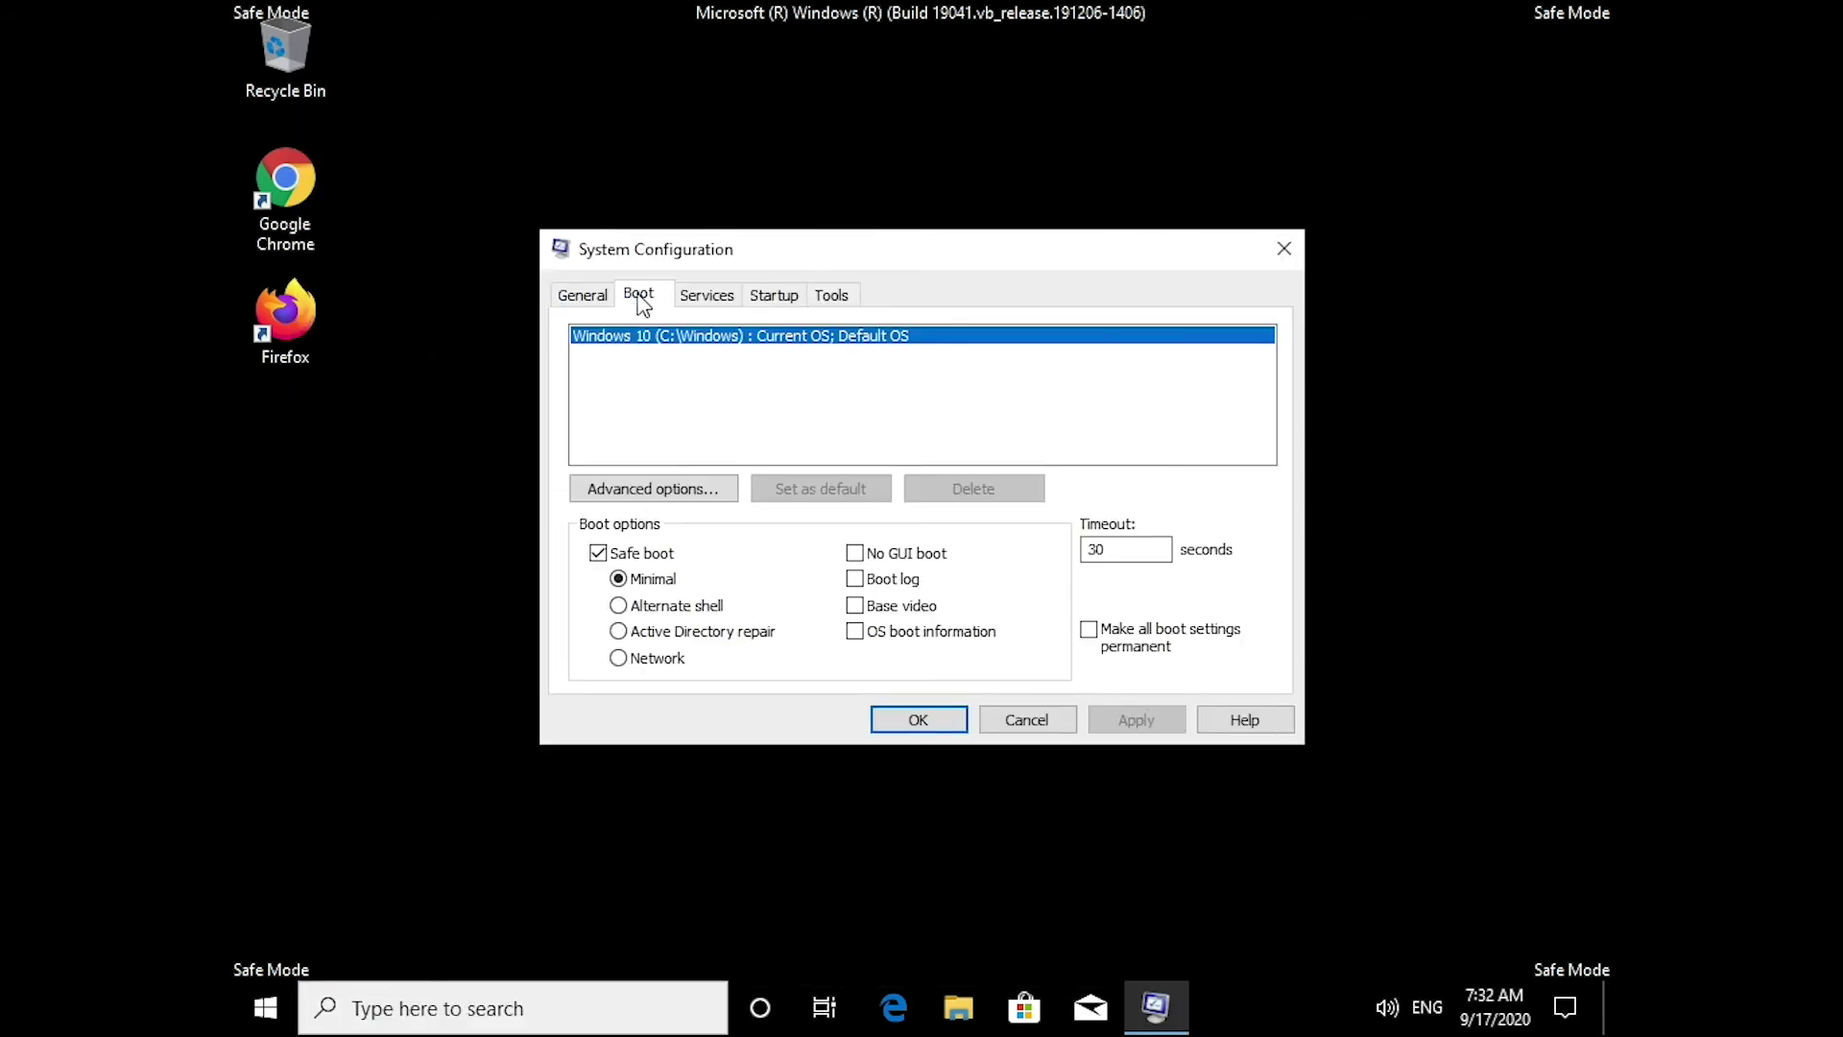
pyautogui.click(651, 555)
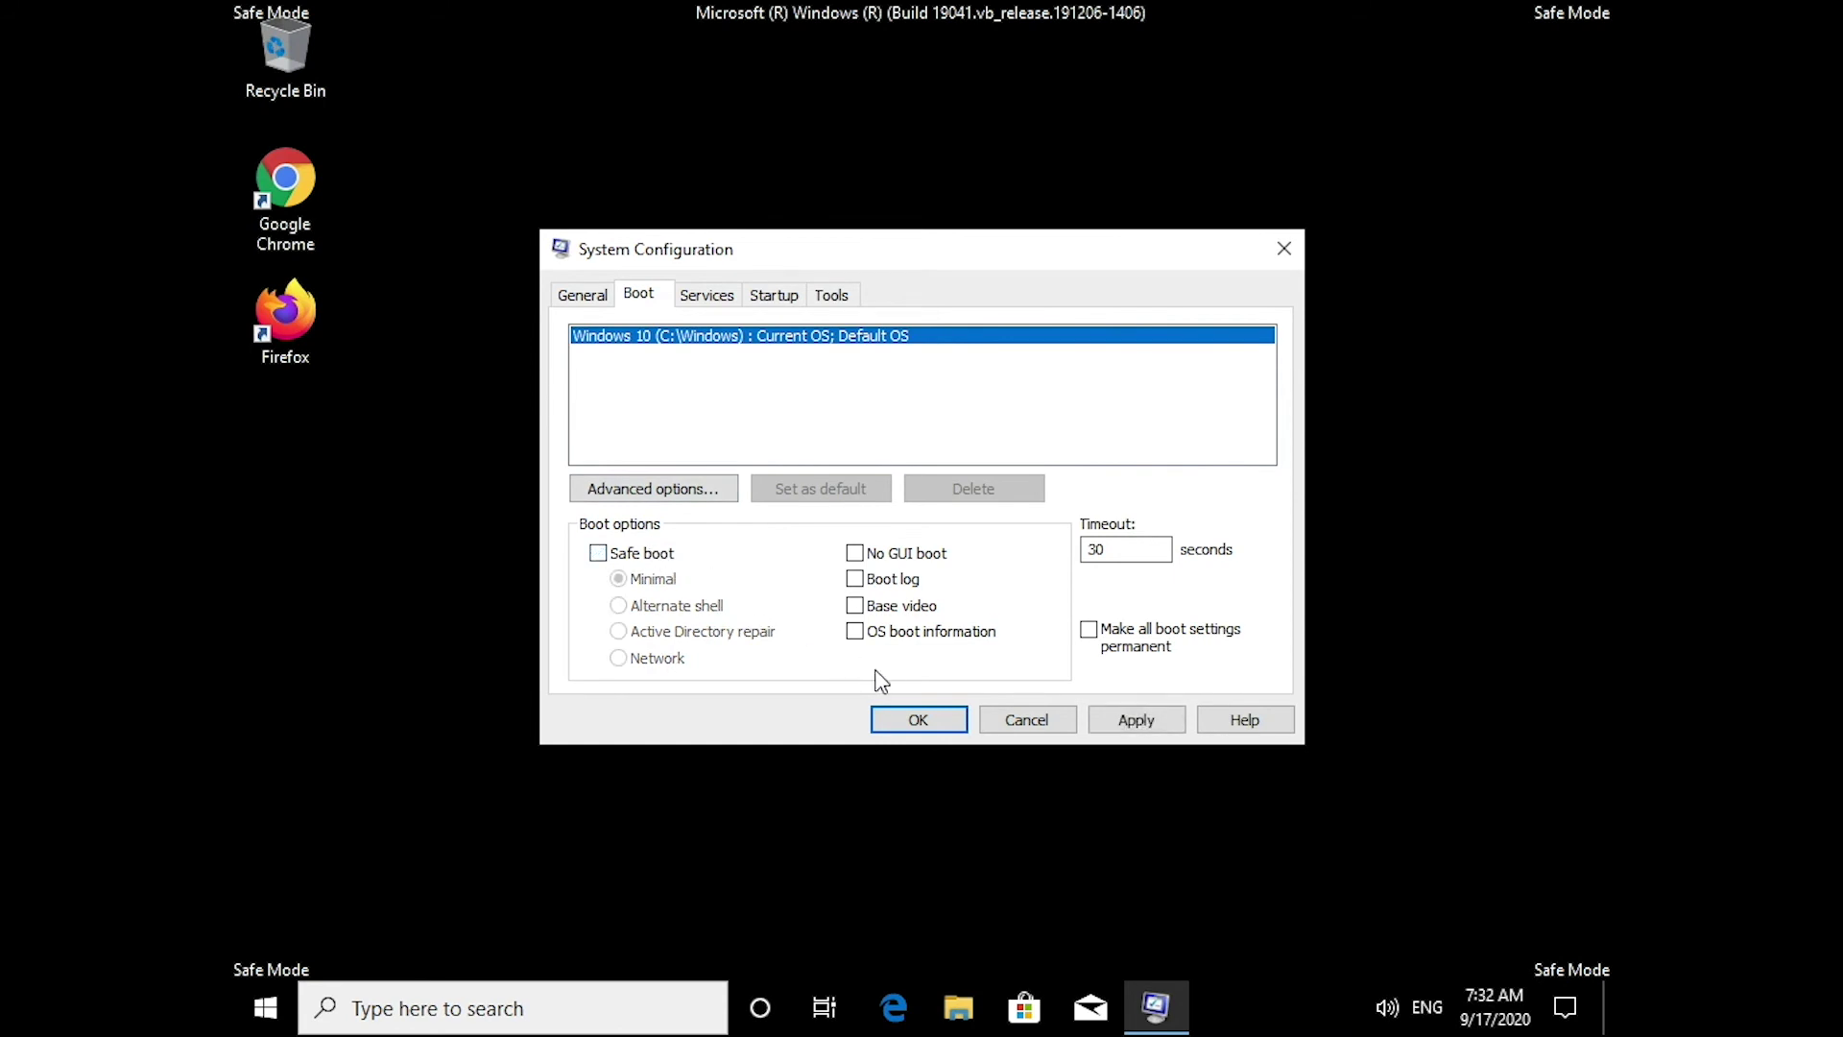